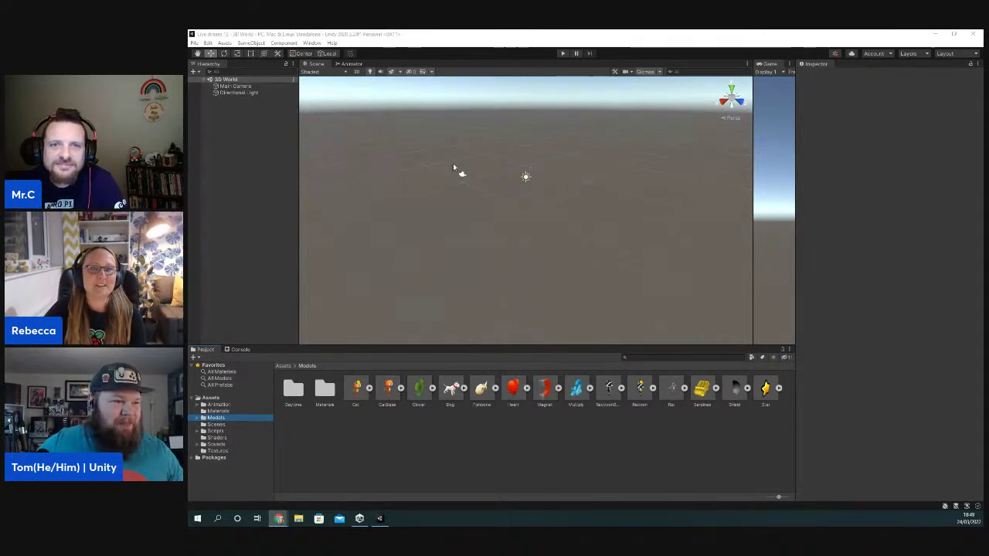
- Add a 3D plane object to the 3D World scene
{"action": "right_click", "coordinate": [230, 80]}
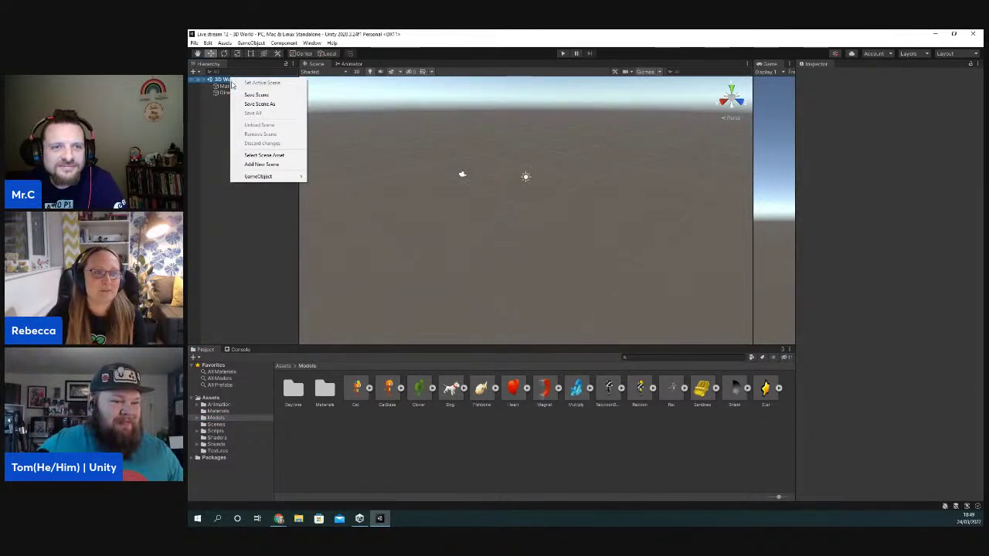
{"action": "mouse_move", "coordinate": [239, 177]}
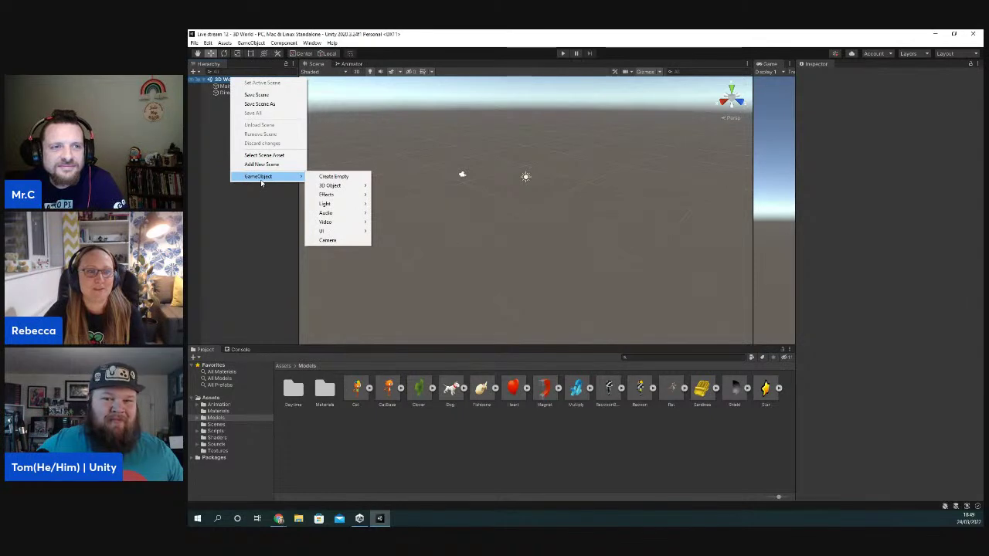
{"action": "mouse_move", "coordinate": [340, 185]}
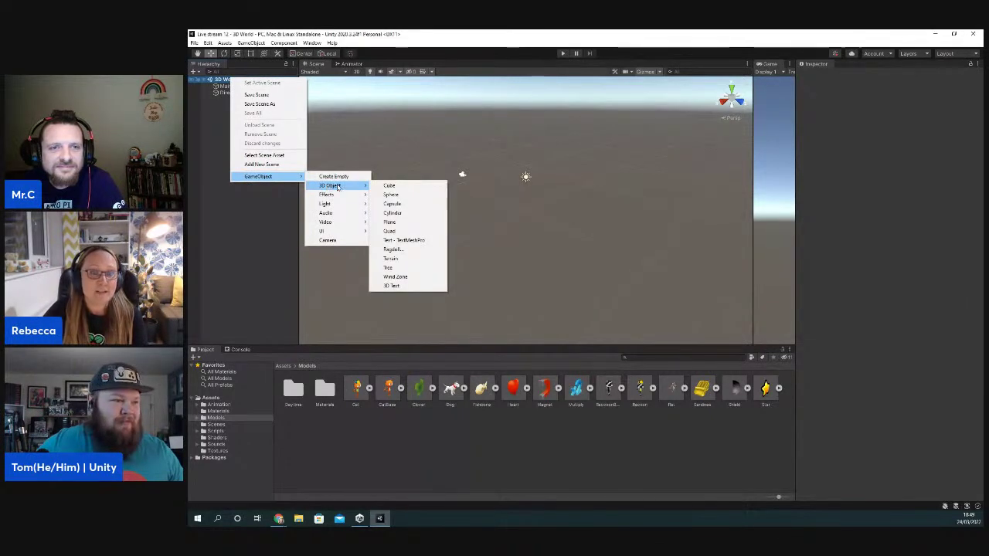
{"action": "left_click", "coordinate": [391, 222]}
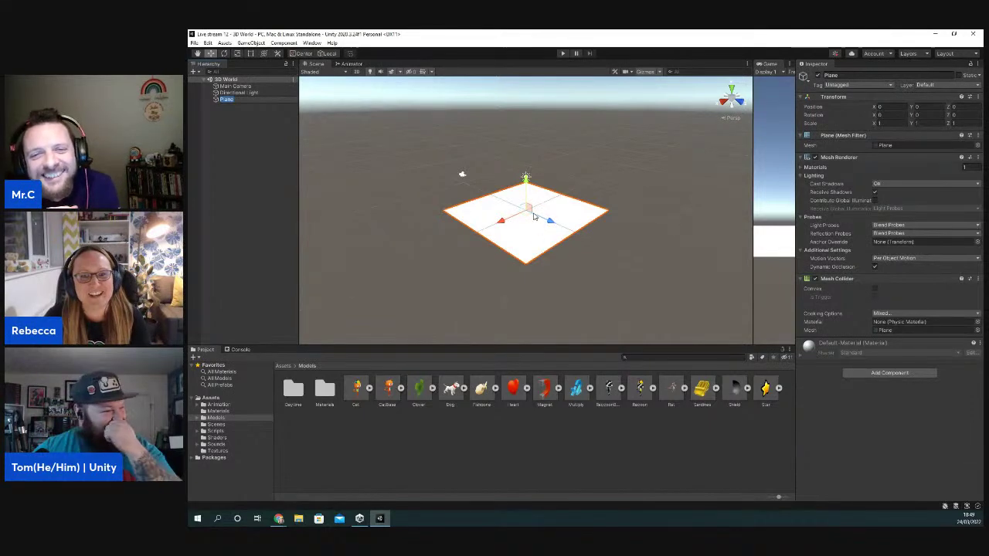
- Create a new material named Ground in the Materials folder
{"action": "left_click", "coordinate": [219, 411]}
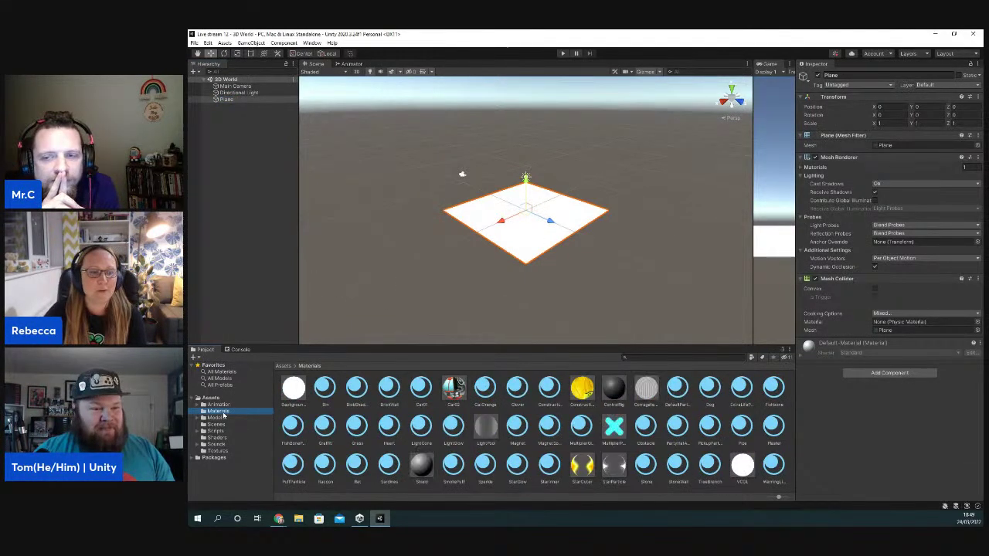
{"action": "right_click", "coordinate": [223, 414]}
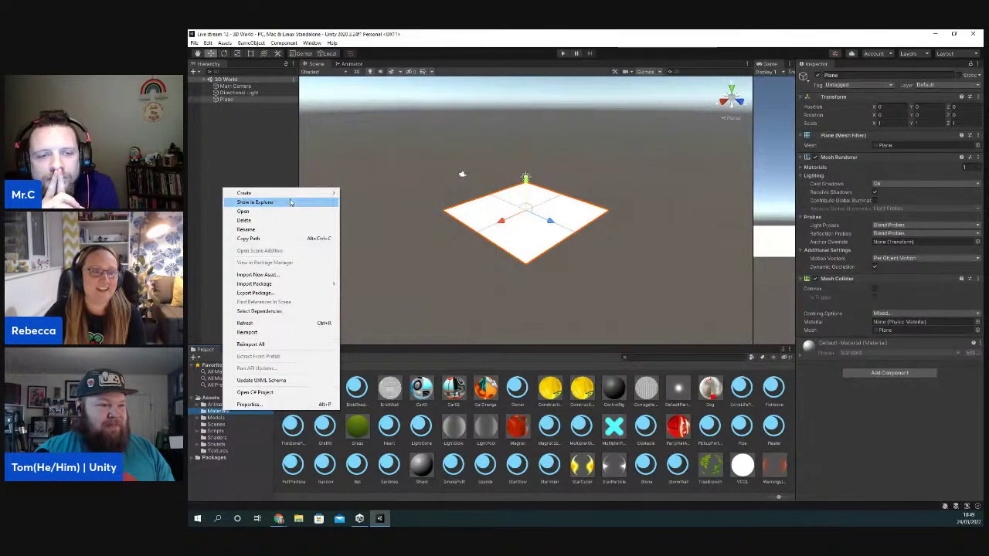
{"action": "mouse_move", "coordinate": [313, 193]}
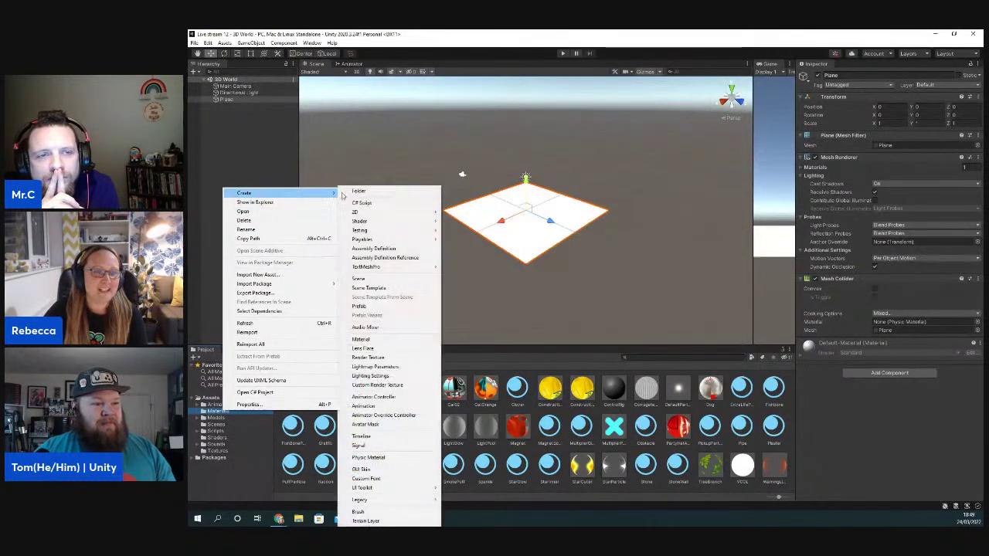
{"action": "left_click", "coordinate": [379, 339]}
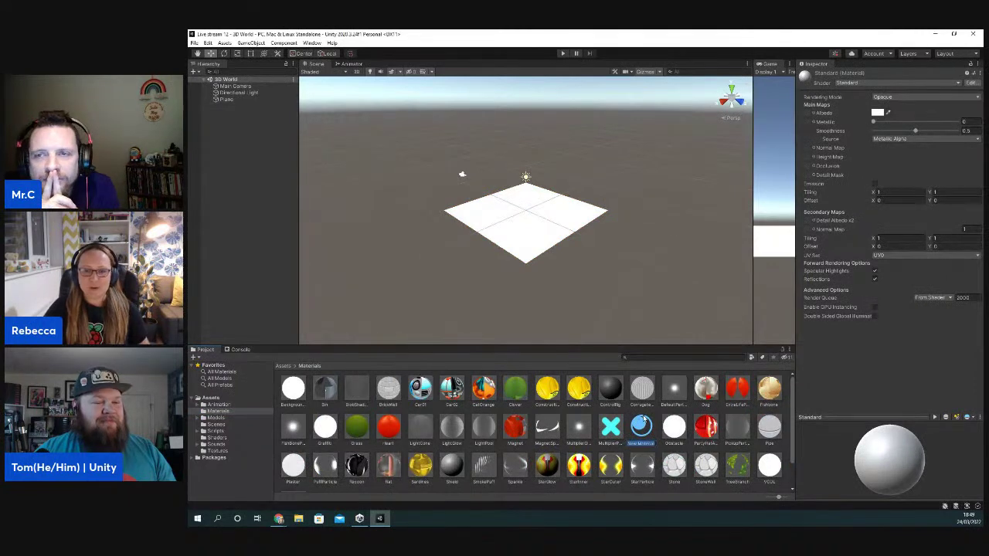
{"action": "type", "text": "Ground"}
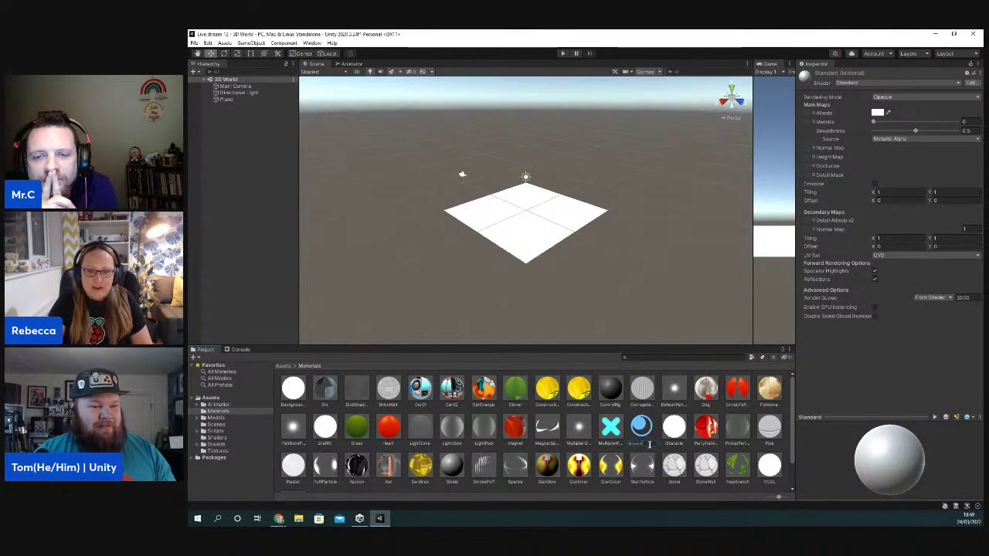
{"action": "key", "text": "Return"}
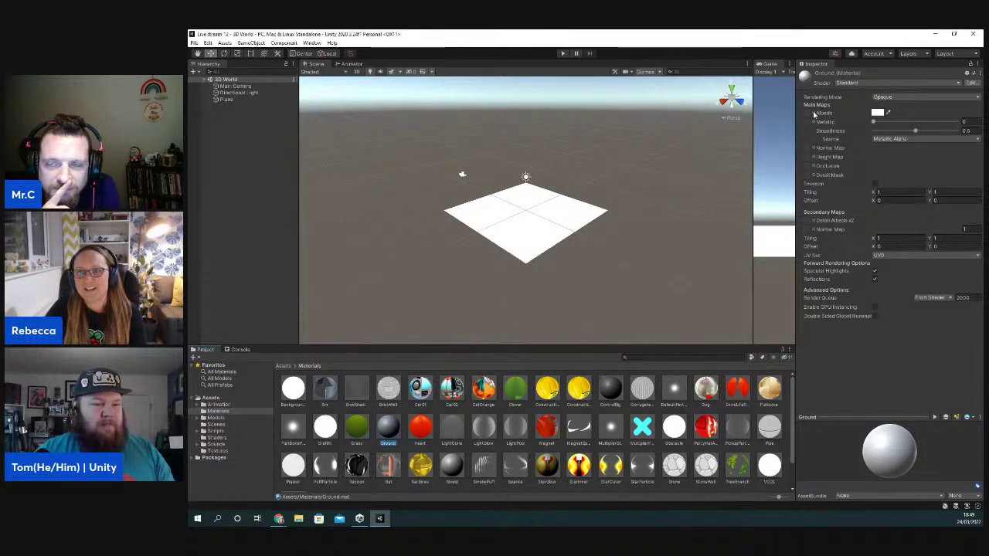
- Set the Ground material's albedo colour to bright green and apply the material to the plane
{"action": "left_click", "coordinate": [877, 113]}
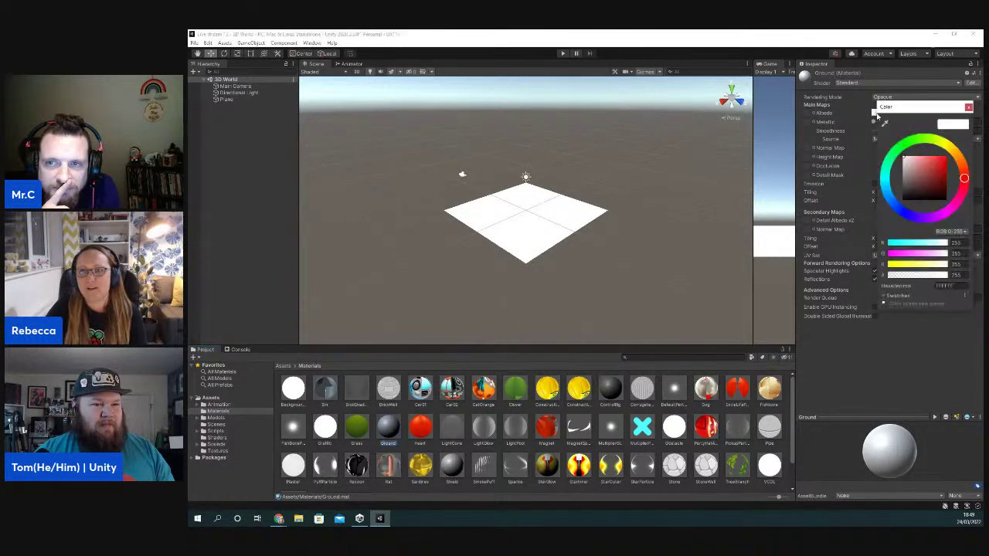
{"action": "left_click", "coordinate": [907, 148]}
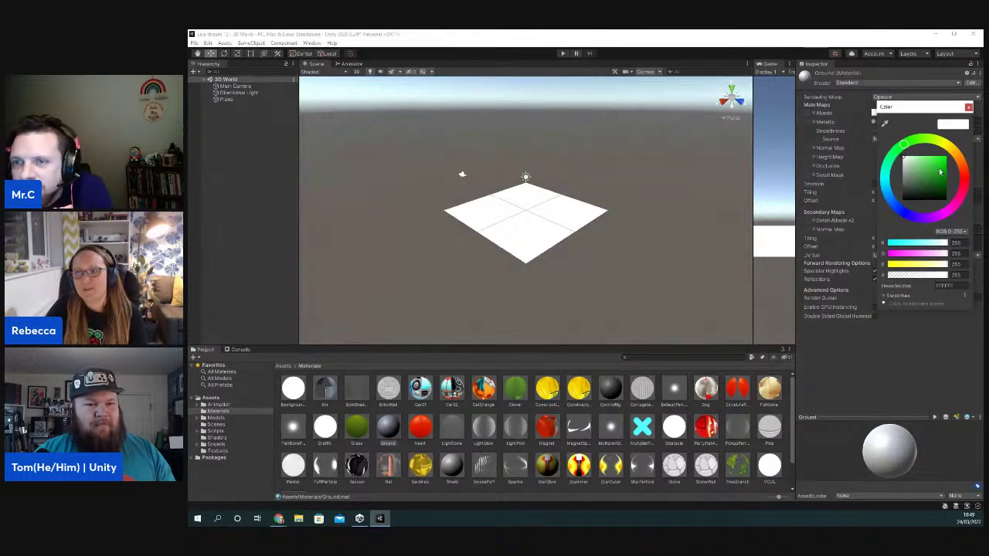
{"action": "left_click_drag", "start_coordinate": [940, 172], "coordinate": [944, 161]}
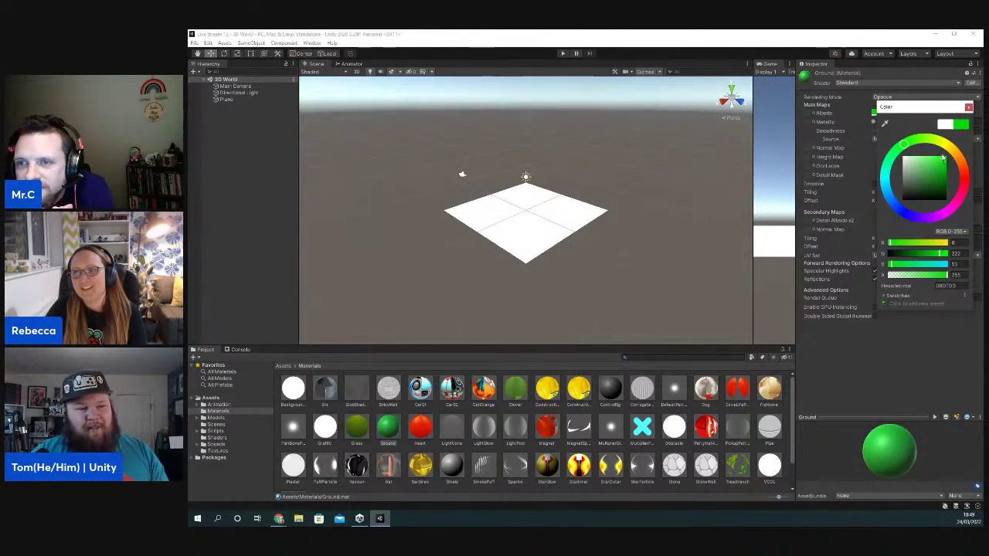
{"action": "left_click", "coordinate": [969, 108]}
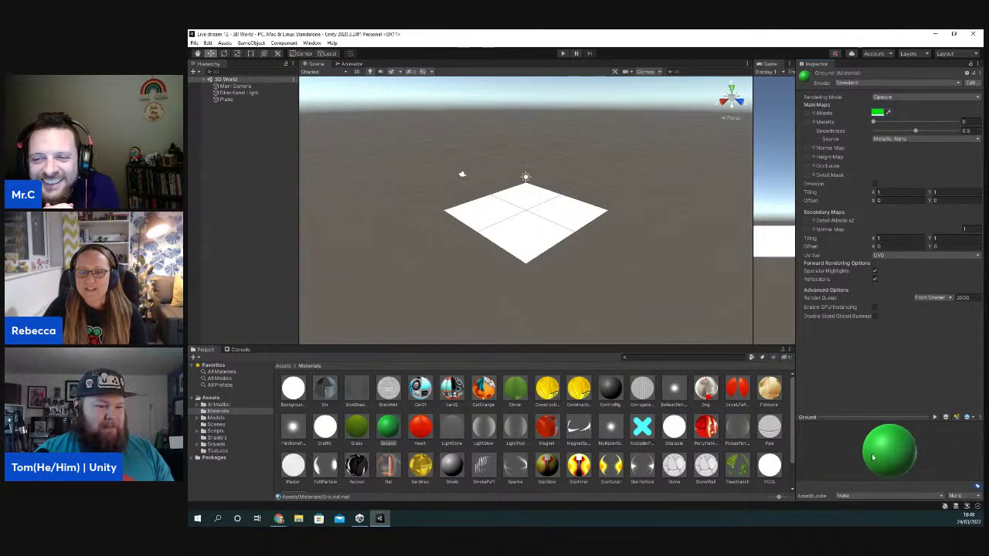
{"action": "left_click", "coordinate": [386, 433]}
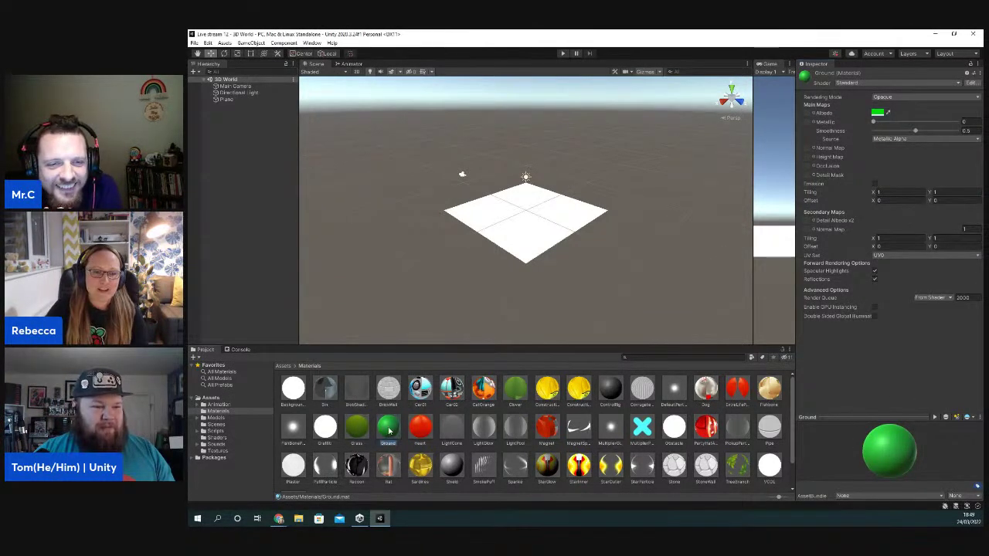
{"action": "left_click_drag", "start_coordinate": [503, 256], "coordinate": [538, 219]}
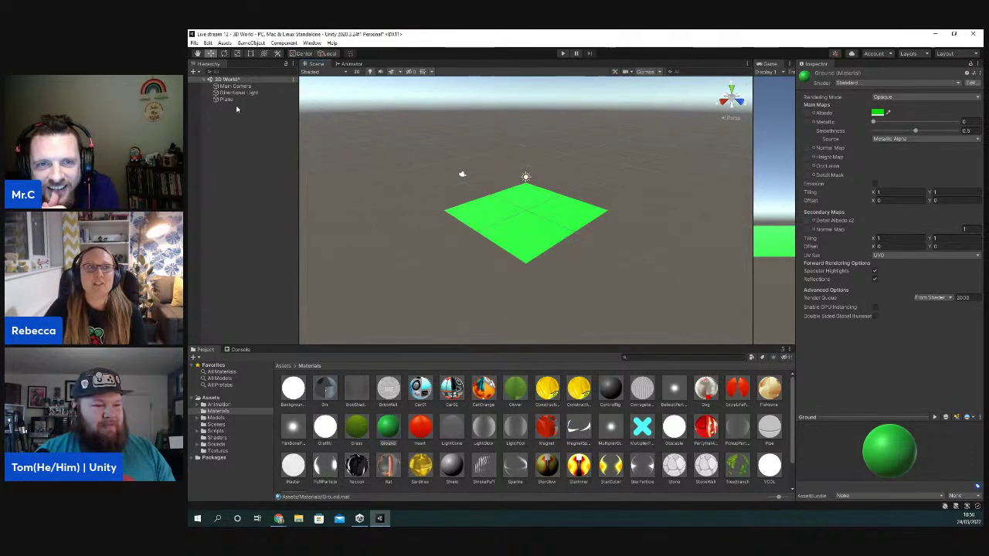
- Add a 3D cube object to the 3D World scene
{"action": "right_click", "coordinate": [227, 80]}
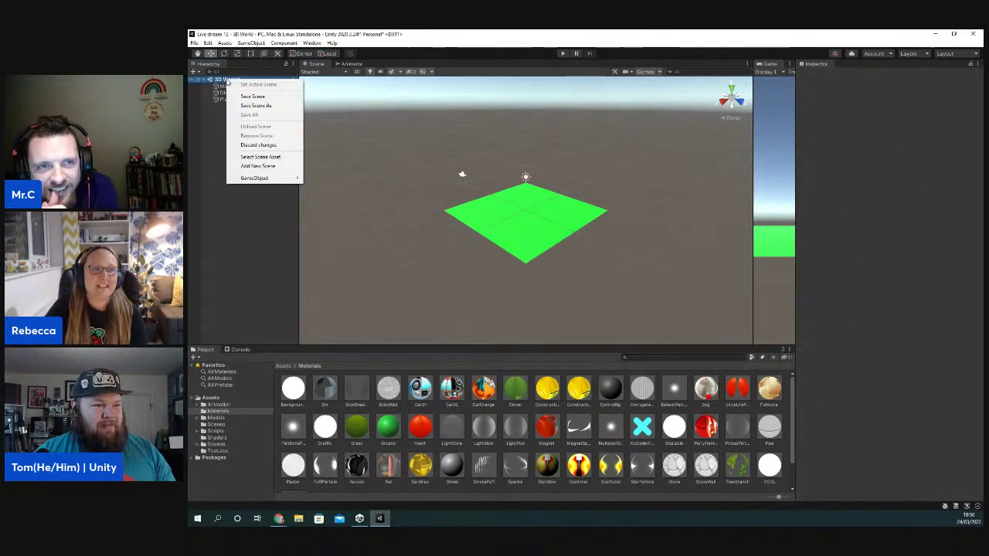
{"action": "mouse_move", "coordinate": [255, 178]}
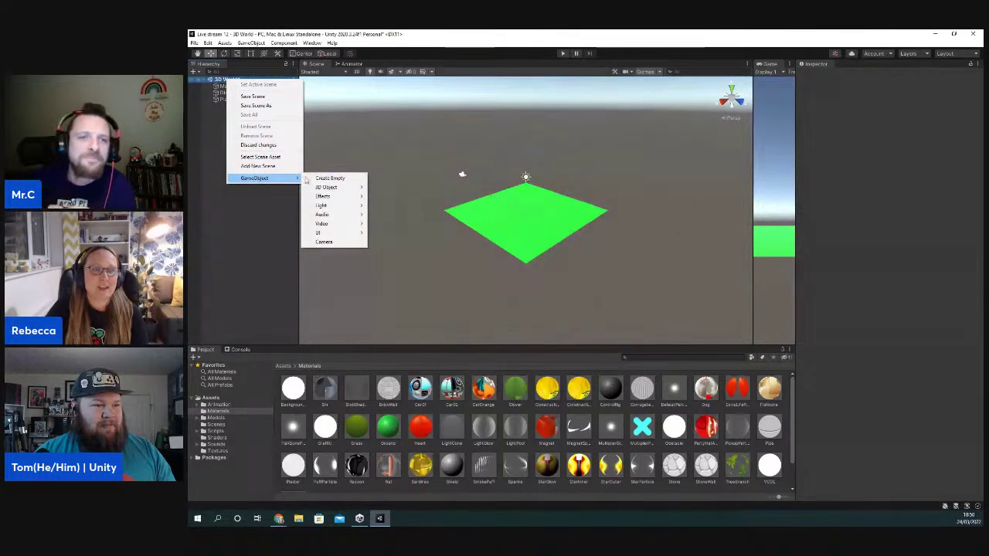
{"action": "mouse_move", "coordinate": [324, 190]}
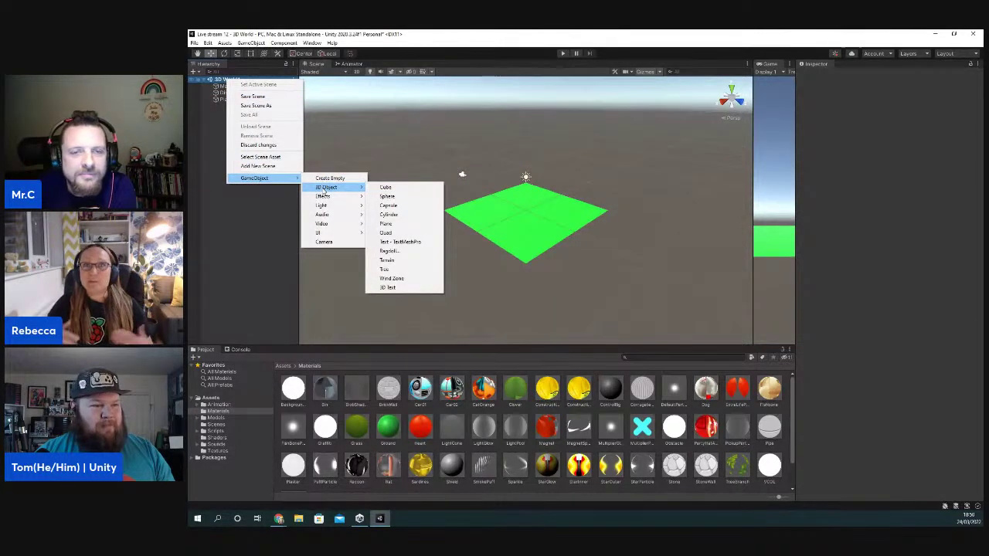
{"action": "left_click", "coordinate": [387, 188]}
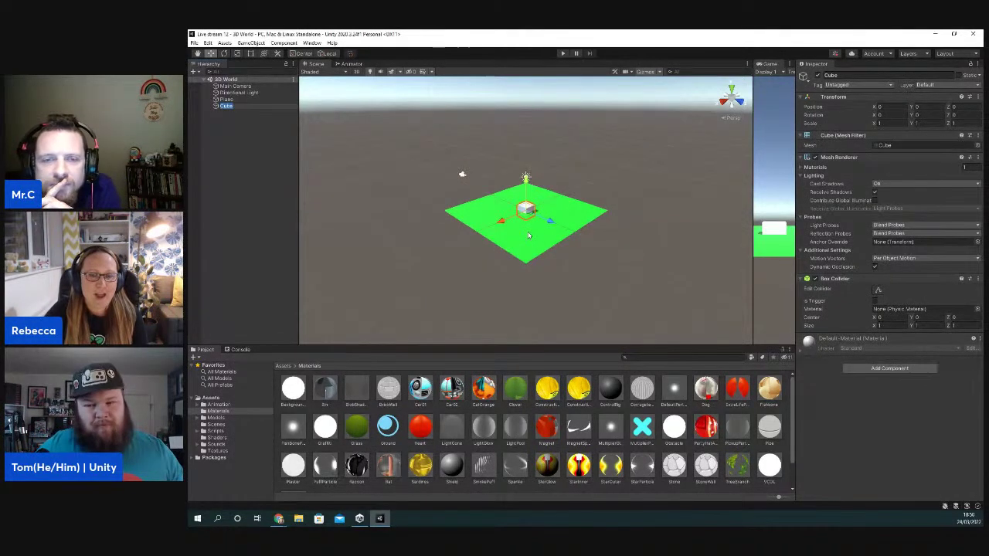
- Raise the cube so it rests on the plane, with its Y position set to exactly 0.5
{"action": "scroll", "coordinate": [533, 234], "scroll_direction": "up", "scroll_amount": 4}
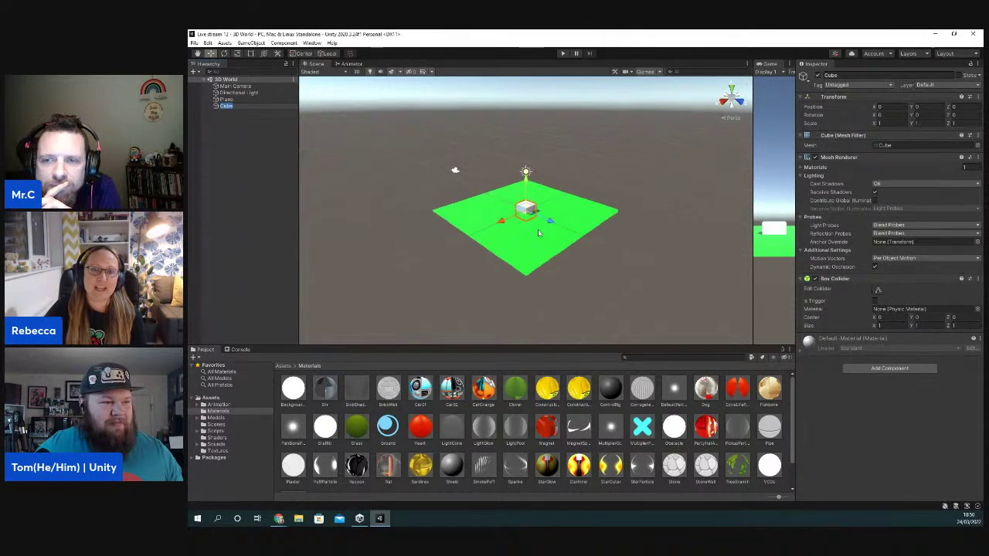
{"action": "scroll", "coordinate": [537, 234], "scroll_direction": "up", "scroll_amount": 5}
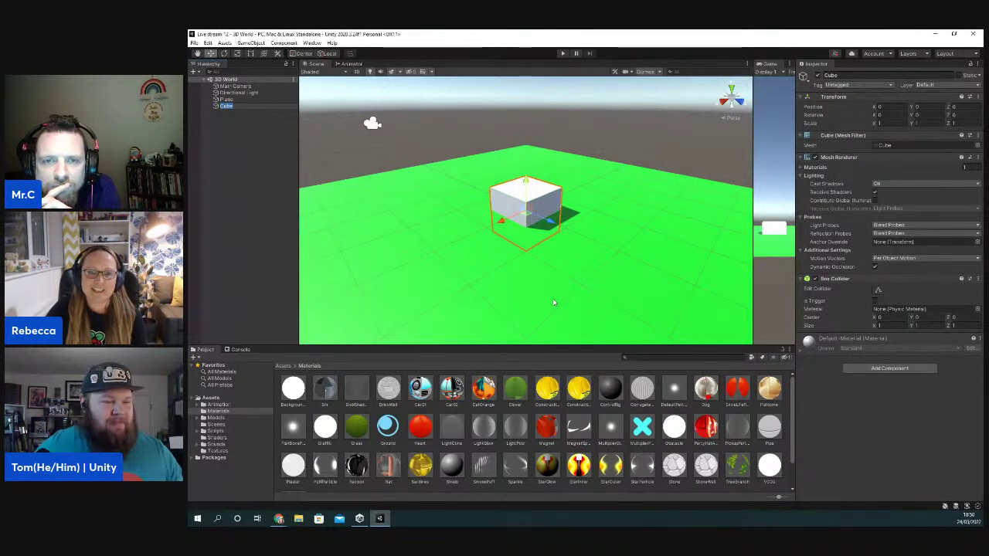
{"action": "middle_click_drag", "start_coordinate": [555, 261], "coordinate": [575, 238]}
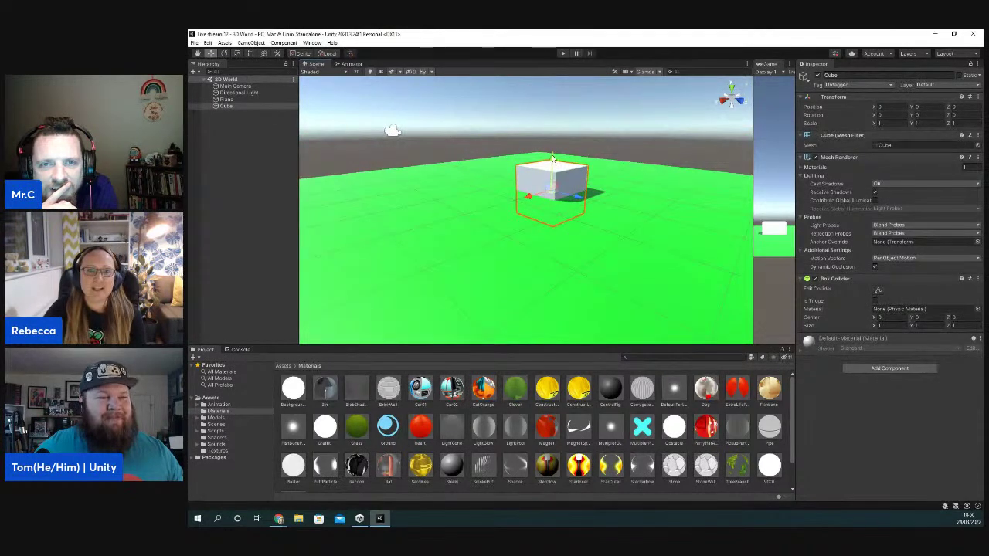
{"action": "left_click_drag", "start_coordinate": [552, 158], "coordinate": [553, 134]}
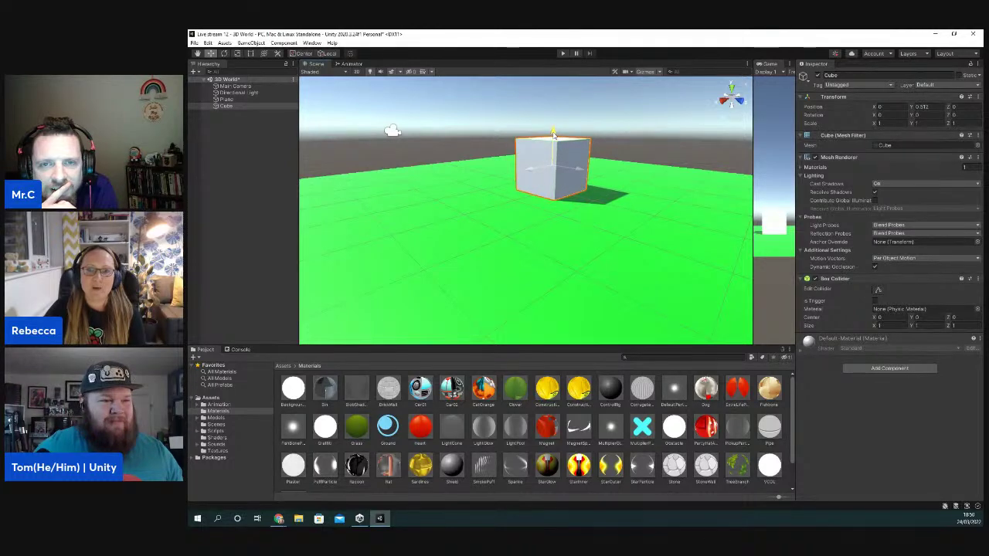
{"action": "left_click_drag", "start_coordinate": [932, 107], "coordinate": [913, 108]}
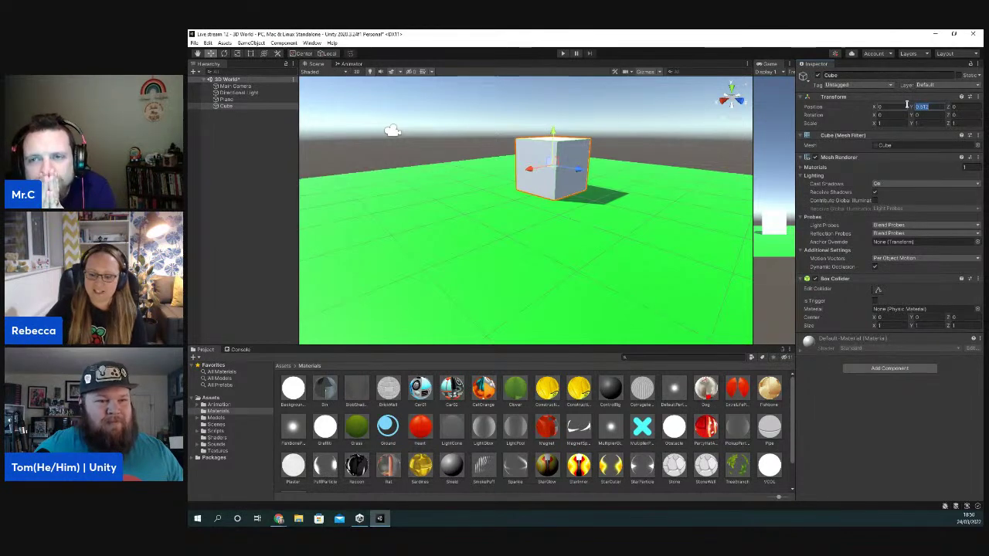
{"action": "type", "text": "0.5"}
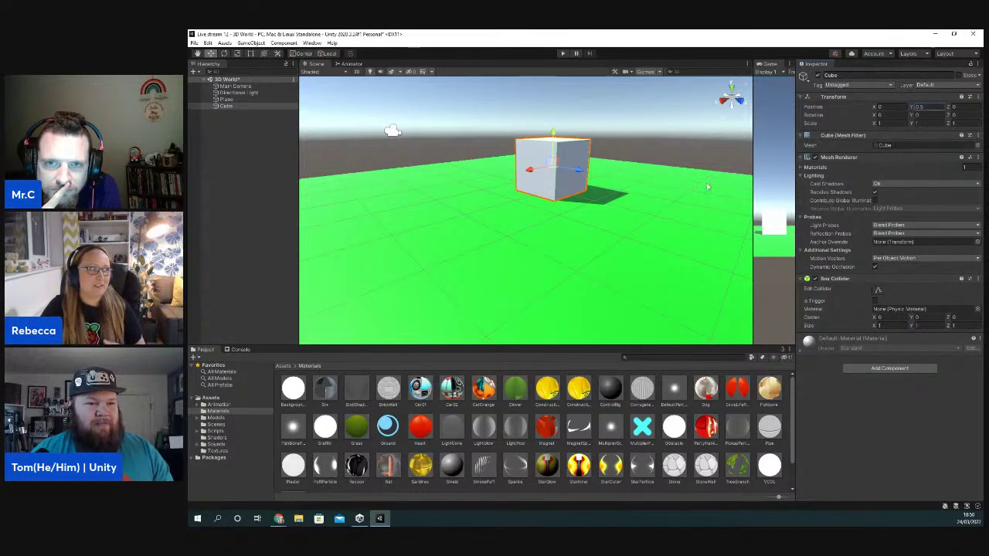
- Set the cube's position to Y 1 and Z 3
{"action": "type", "text": "1"}
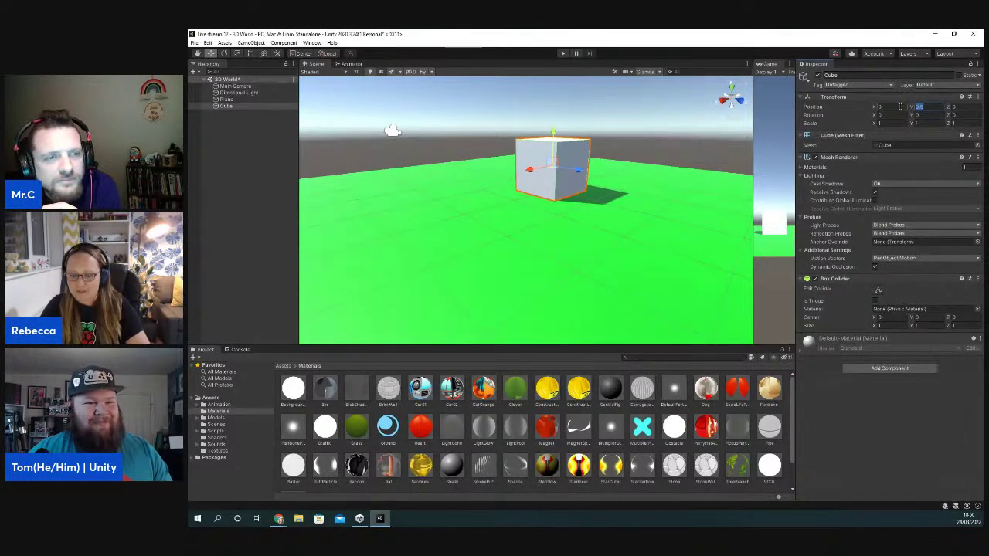
{"action": "key", "text": "Return"}
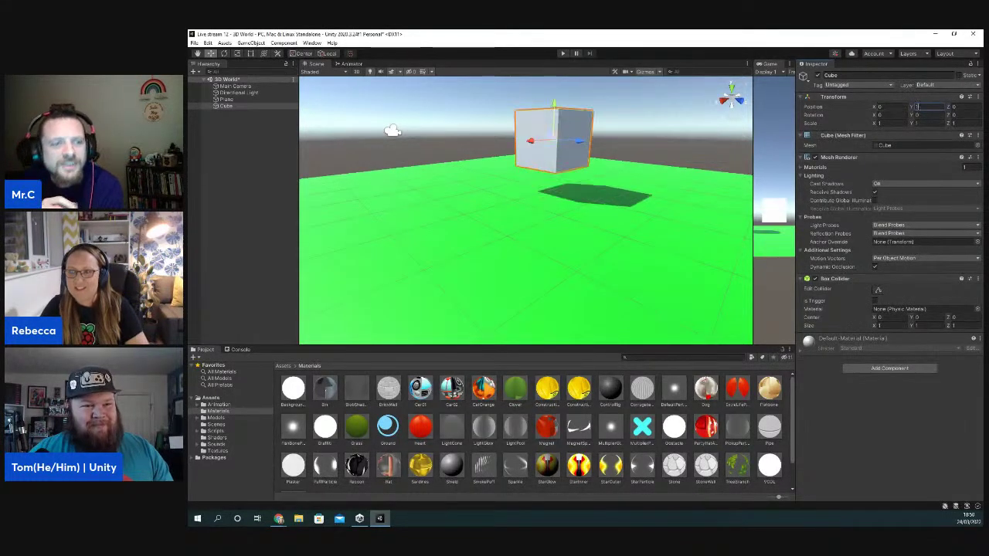
{"action": "left_click", "coordinate": [969, 108]}
{"action": "type", "text": "3"}
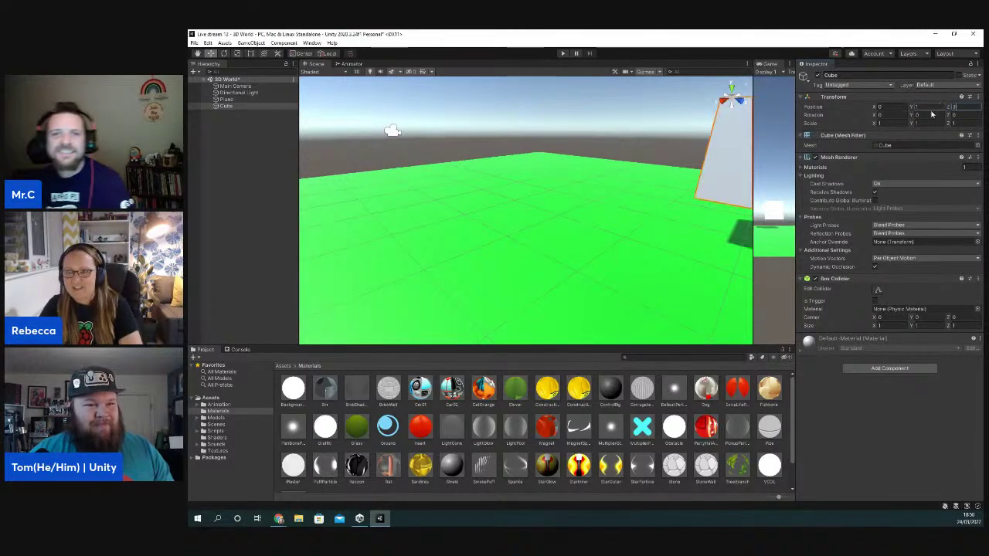
- Scale the cube into a thin wall with X 5, Y 2 and Z 0.25
{"action": "left_click", "coordinate": [880, 123]}
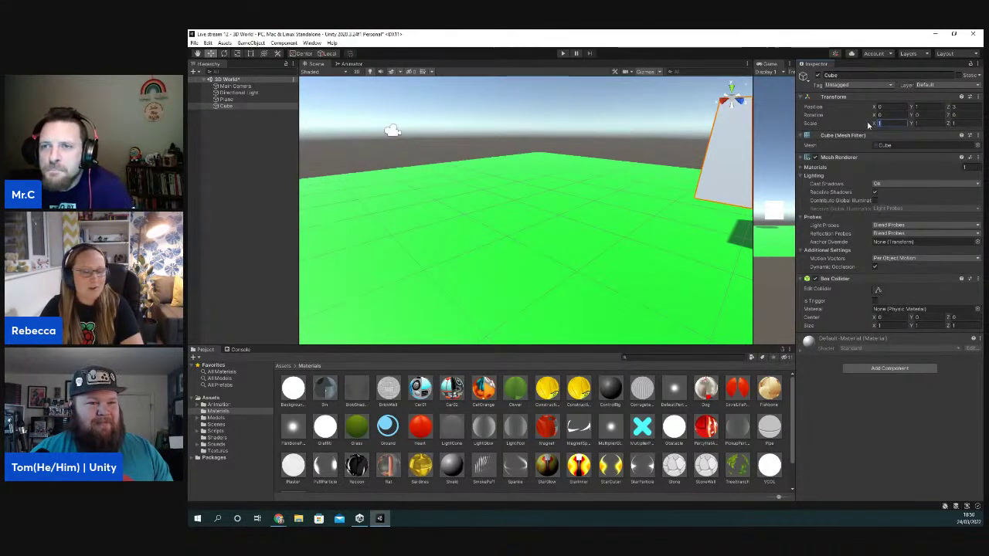
{"action": "type", "text": "5"}
{"action": "left_click", "coordinate": [932, 125]}
{"action": "type", "text": "2"}
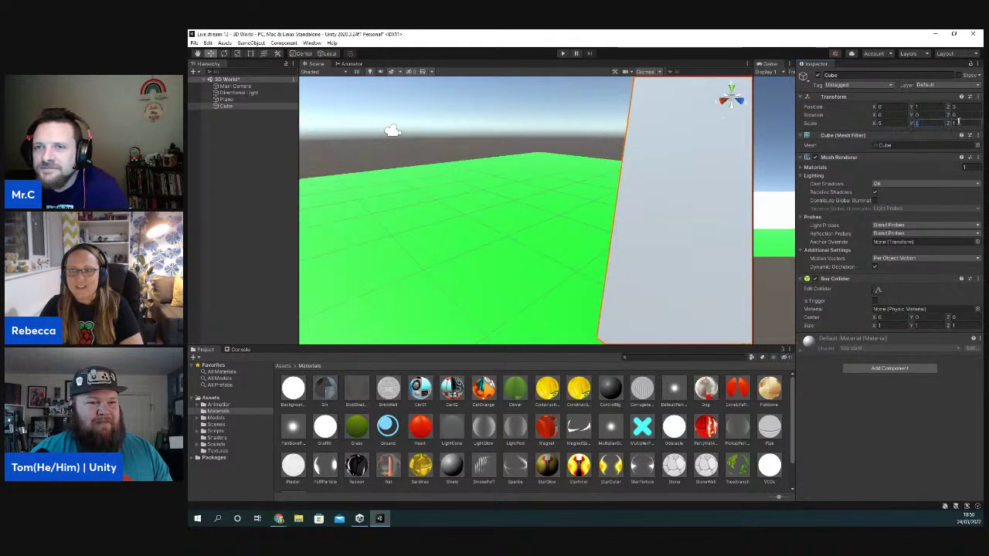
{"action": "left_click", "coordinate": [956, 123]}
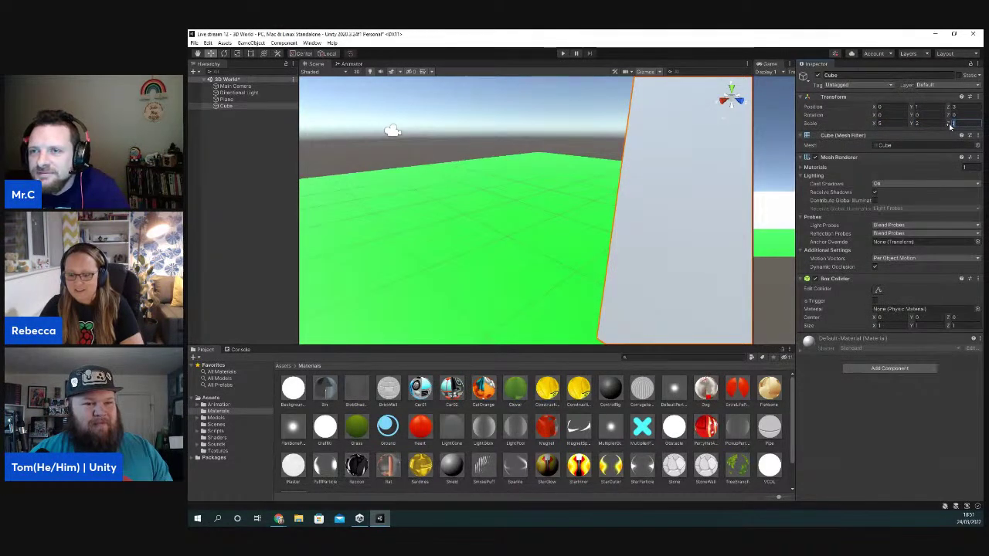
{"action": "type", "text": "0.25"}
{"action": "scroll", "coordinate": [498, 274], "scroll_direction": "down", "scroll_amount": 5}
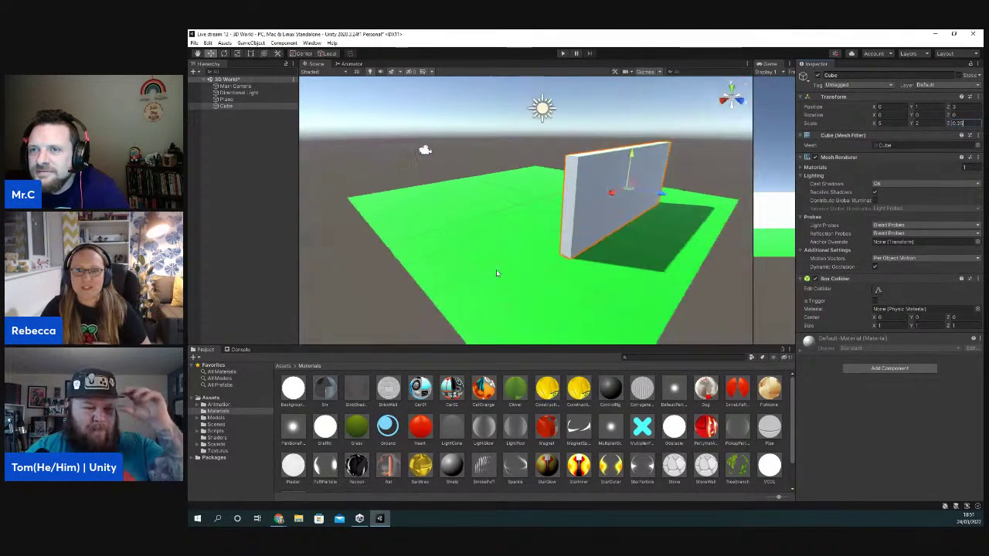
{"action": "scroll", "coordinate": [498, 270], "scroll_direction": "down", "scroll_amount": 1}
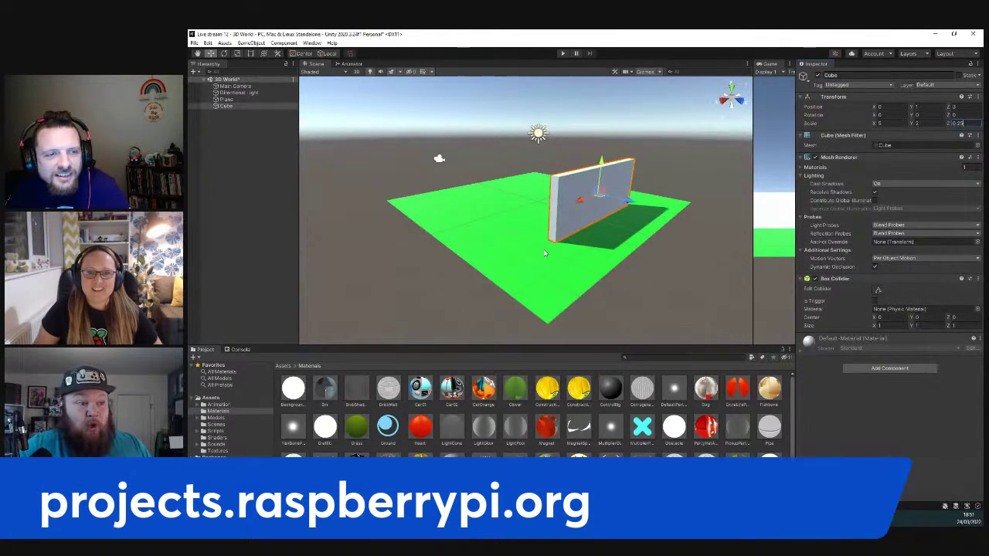
{"action": "scroll", "coordinate": [545, 254], "scroll_direction": "down", "scroll_amount": 1}
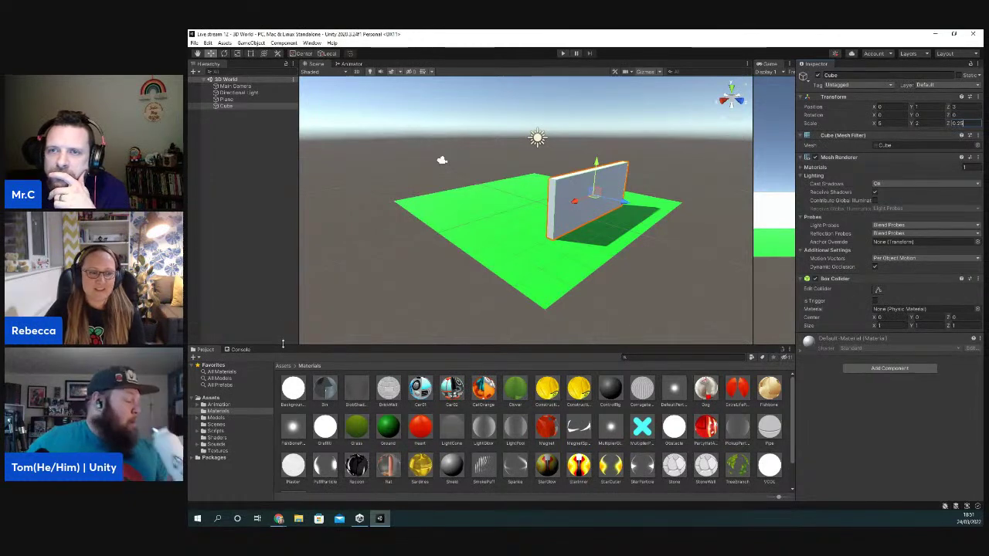
- Create a new material named Wall in the Materials folder
{"action": "right_click", "coordinate": [218, 412]}
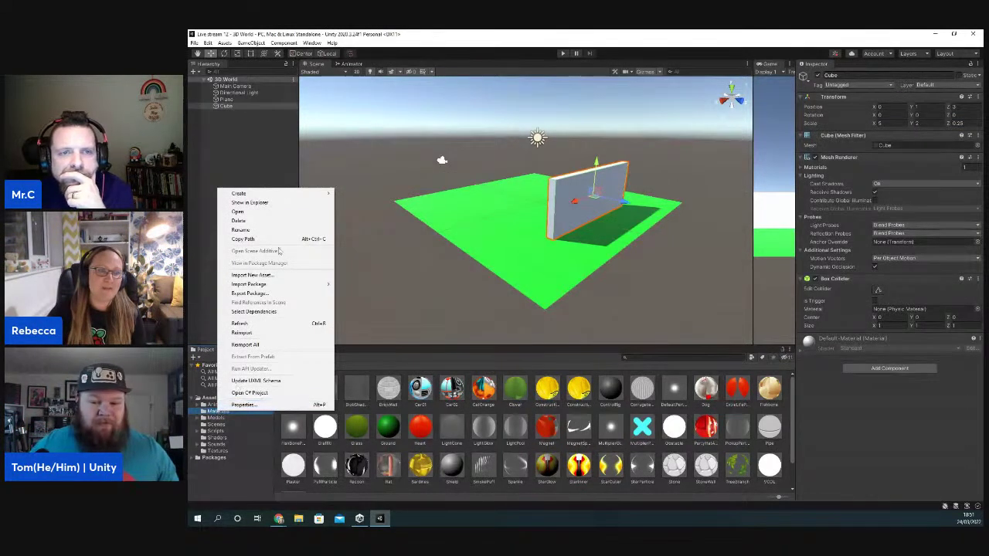
{"action": "mouse_move", "coordinate": [302, 195]}
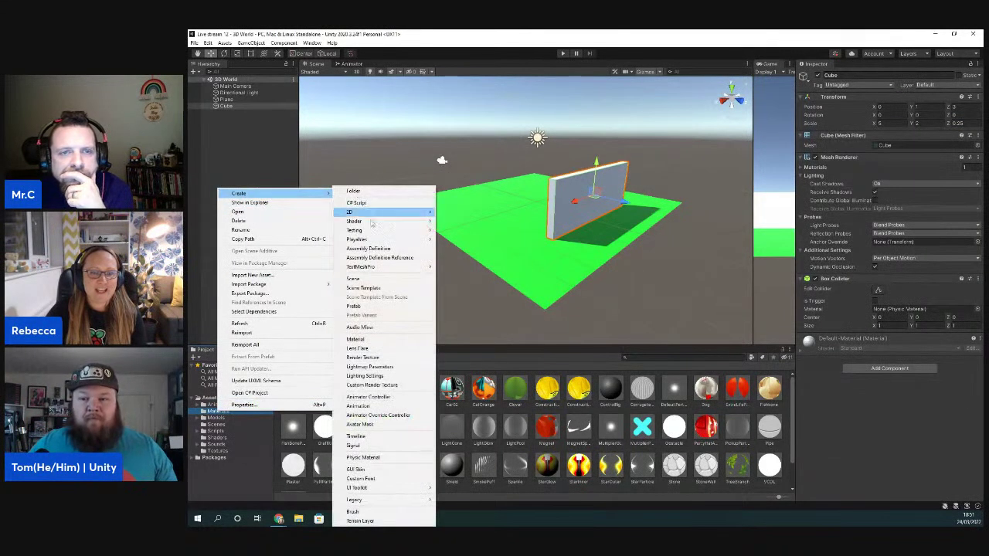
{"action": "left_click", "coordinate": [379, 336]}
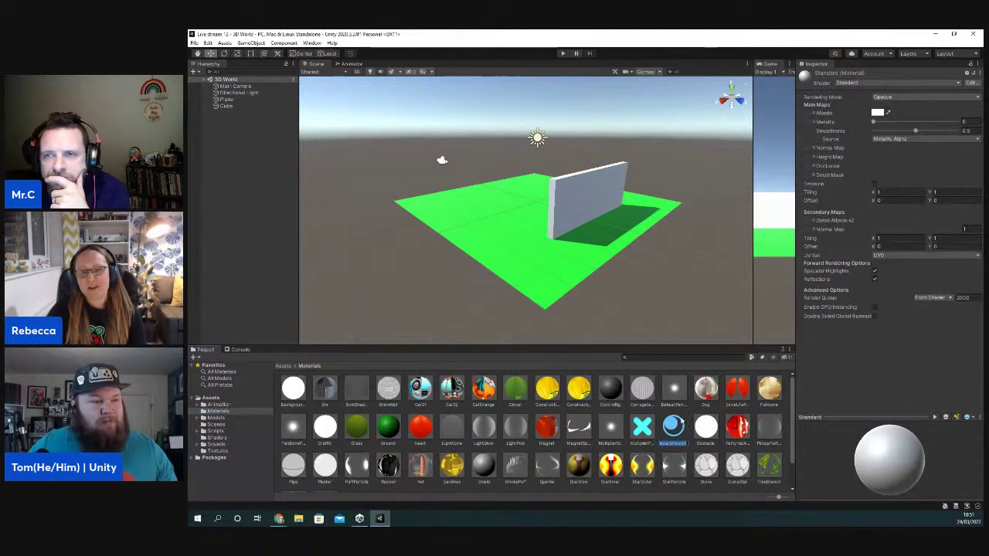
{"action": "type", "text": "wall"}
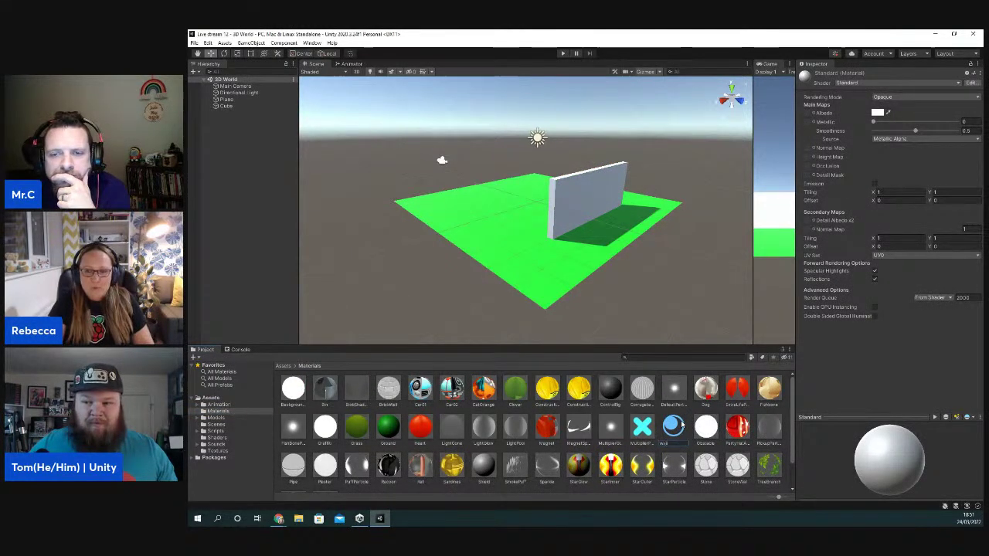
{"action": "key", "text": "Return"}
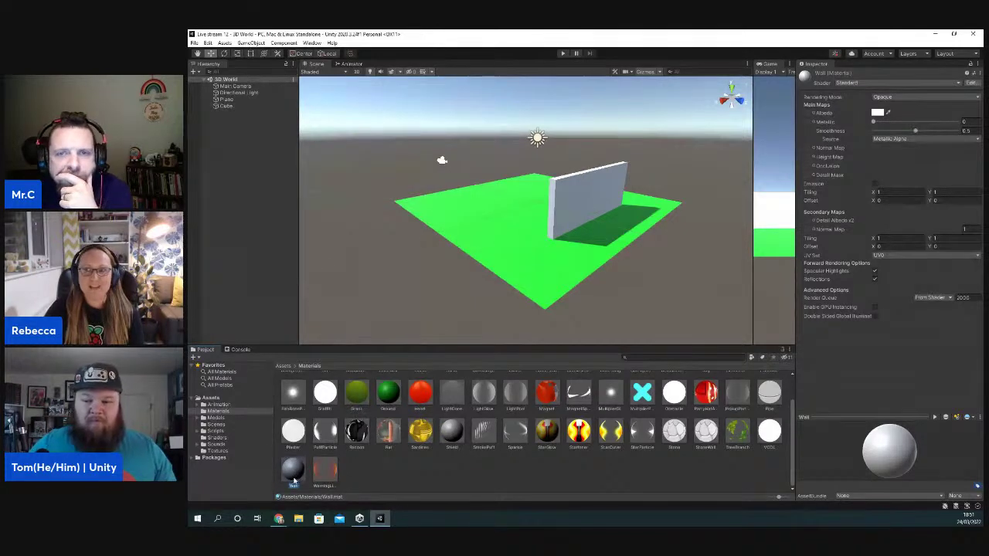
- Set the Wall material's albedo colour to a bright magenta
{"action": "left_click", "coordinate": [878, 114]}
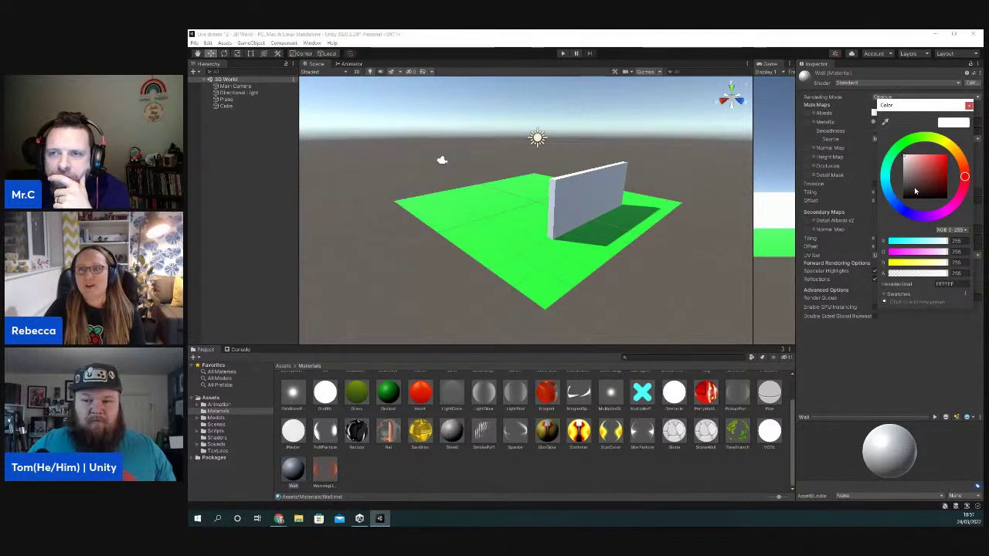
{"action": "left_click", "coordinate": [952, 207]}
{"action": "left_click", "coordinate": [947, 160]}
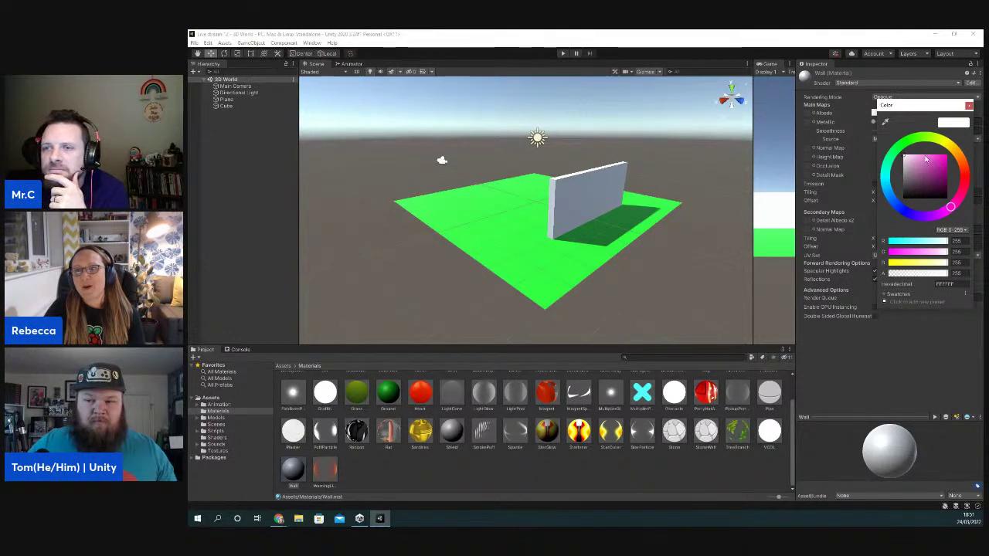
{"action": "left_click_drag", "start_coordinate": [947, 160], "coordinate": [947, 165]}
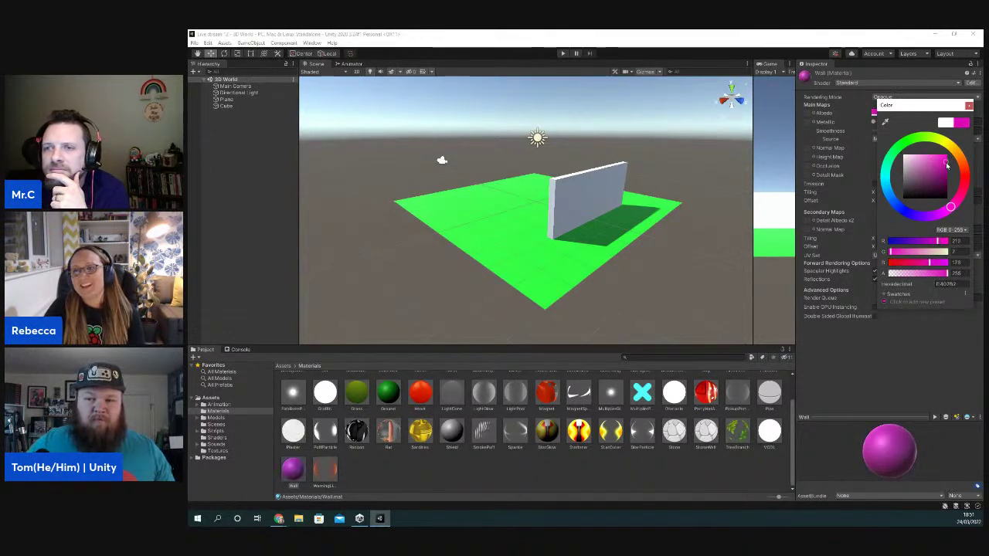
{"action": "left_click", "coordinate": [853, 114]}
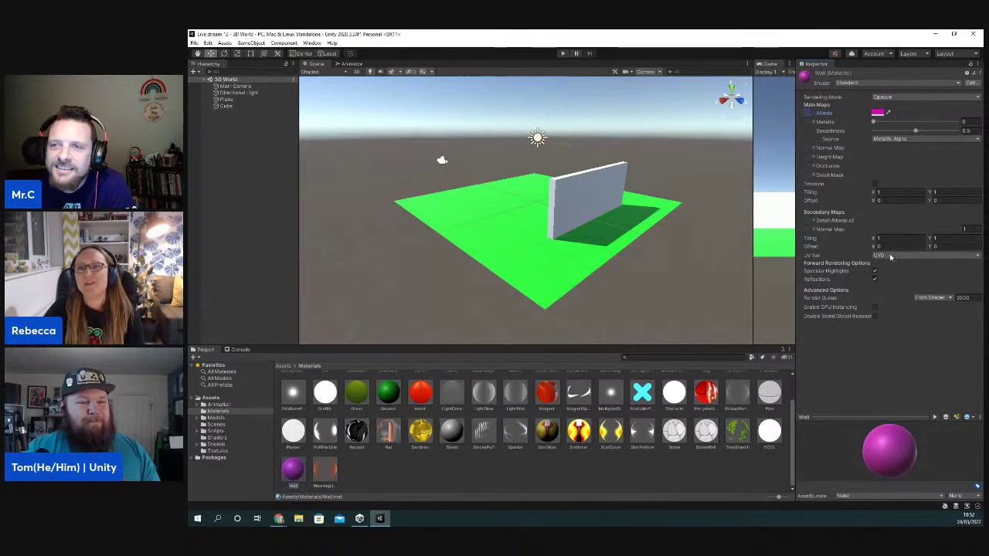
- Assign the brick wall albedo texture to the Wall material's Albedo map
{"action": "left_click", "coordinate": [811, 114]}
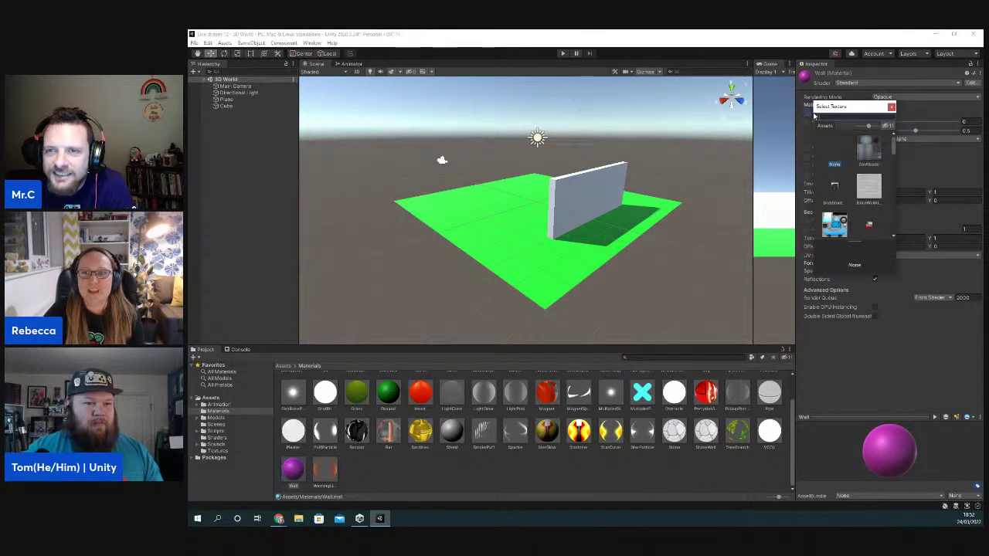
{"action": "left_click", "coordinate": [866, 188]}
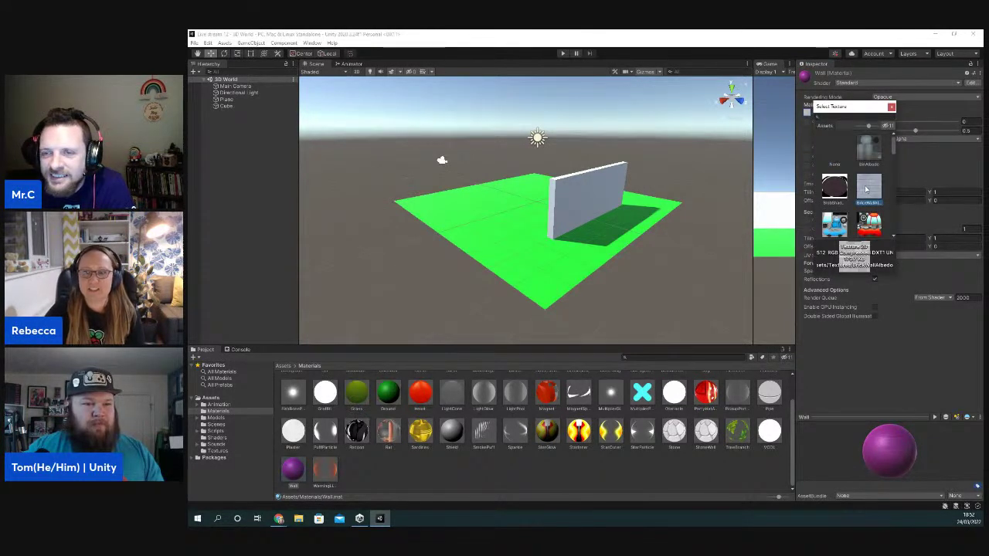
{"action": "double_click", "coordinate": [866, 189]}
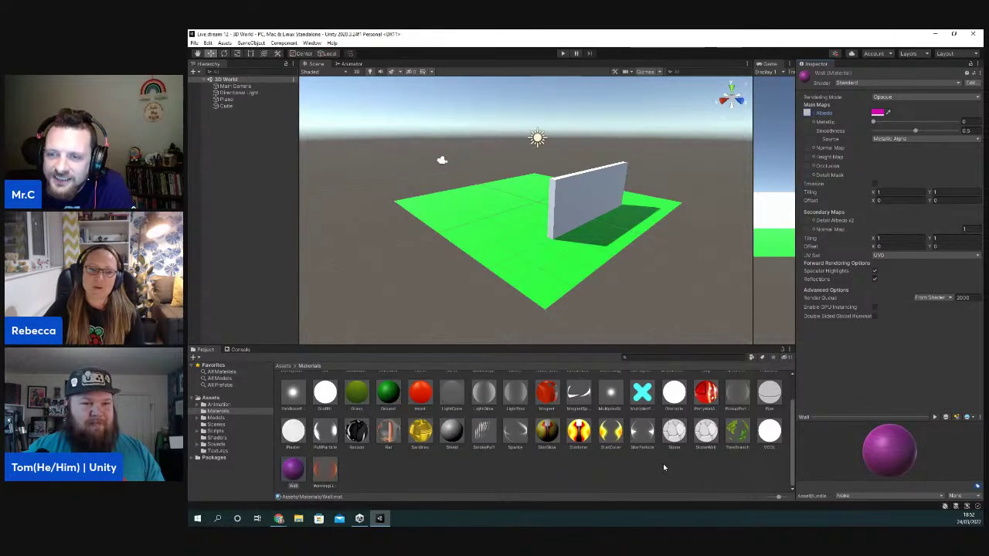
- Apply the Wall material to the thin wall cube in the scene
{"action": "left_click_drag", "start_coordinate": [297, 476], "coordinate": [567, 202]}
{"action": "scroll", "coordinate": [604, 268], "scroll_direction": "down", "scroll_amount": 3}
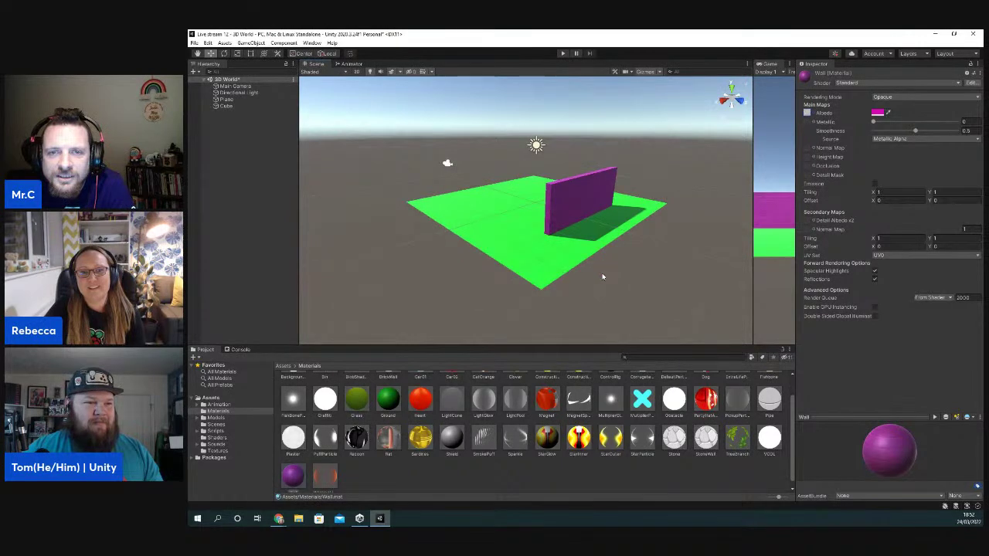
{"action": "scroll", "coordinate": [602, 276], "scroll_direction": "down", "scroll_amount": 1}
{"action": "scroll", "coordinate": [603, 276], "scroll_direction": "up", "scroll_amount": 2}
{"action": "scroll", "coordinate": [603, 276], "scroll_direction": "down", "scroll_amount": 1}
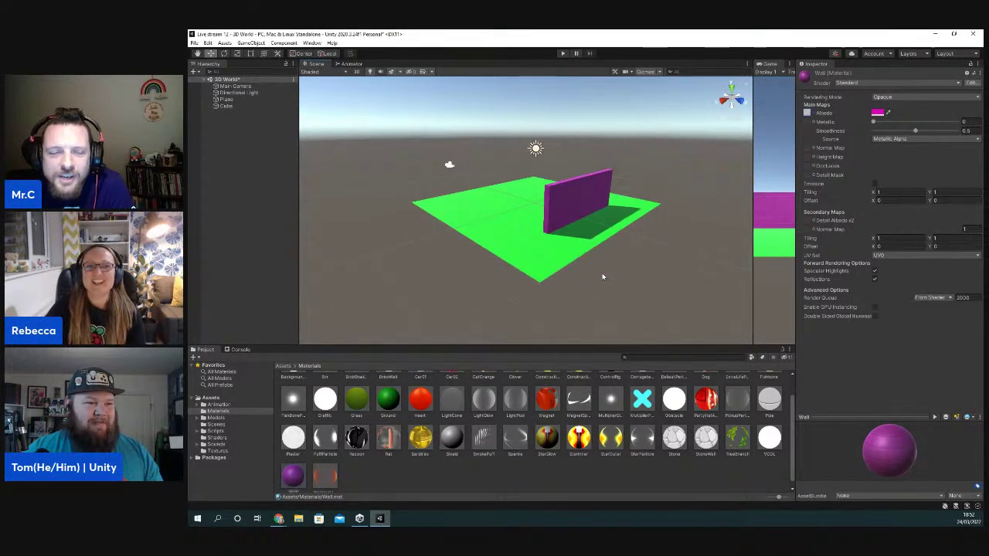
{"action": "scroll", "coordinate": [603, 276], "scroll_direction": "up", "scroll_amount": 2}
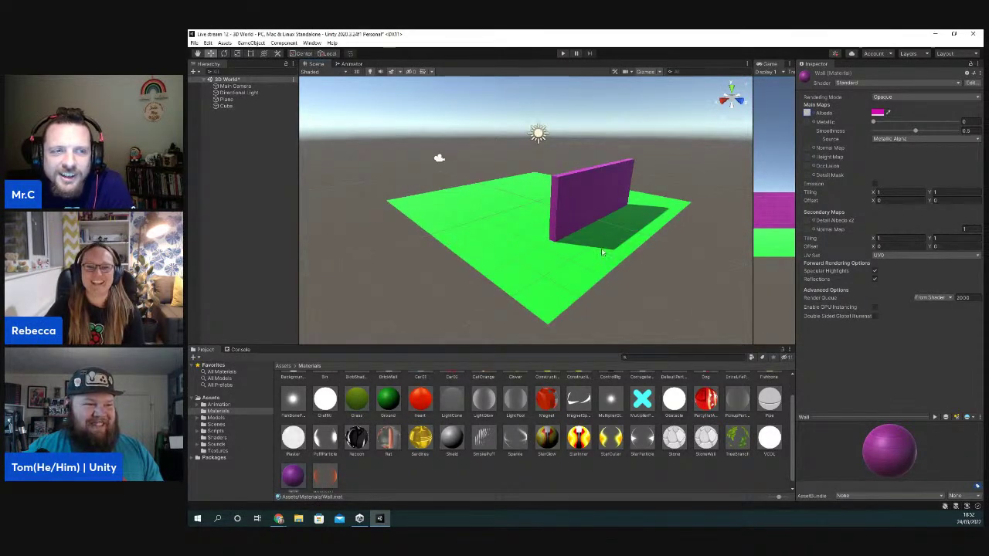
- Move the wall along the Z axis towards the plane's edge, to about Z 3.63
{"action": "left_click", "coordinate": [594, 189]}
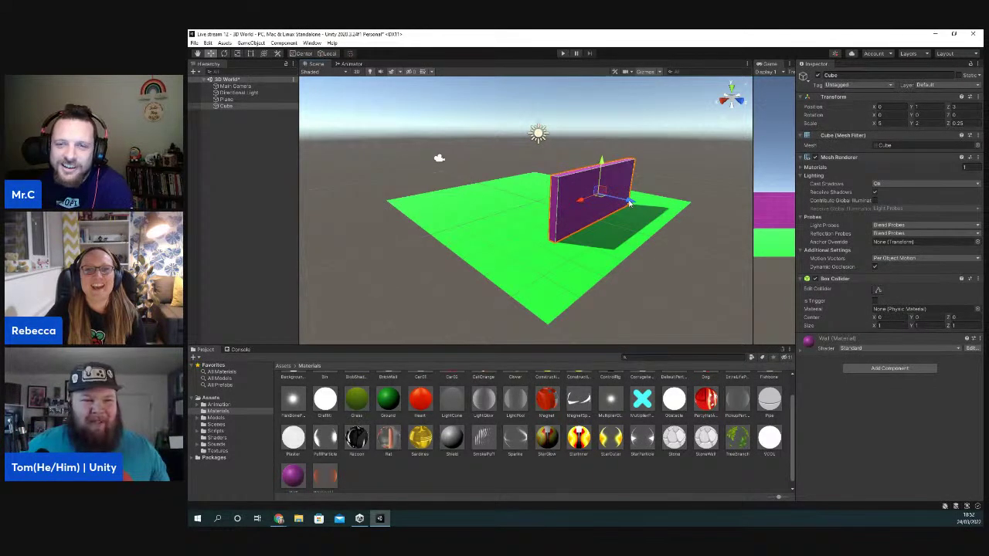
{"action": "left_click_drag", "start_coordinate": [630, 202], "coordinate": [646, 214]}
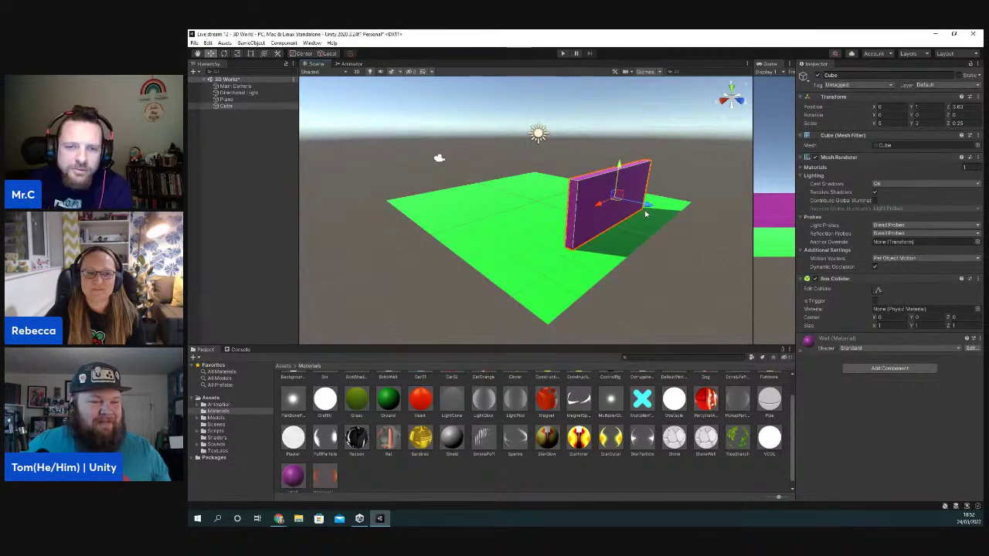
- Try blue shades for the Wall material's albedo colour and settle on purple
{"action": "scroll", "coordinate": [286, 477], "scroll_direction": "down", "scroll_amount": 1}
{"action": "left_click", "coordinate": [292, 473]}
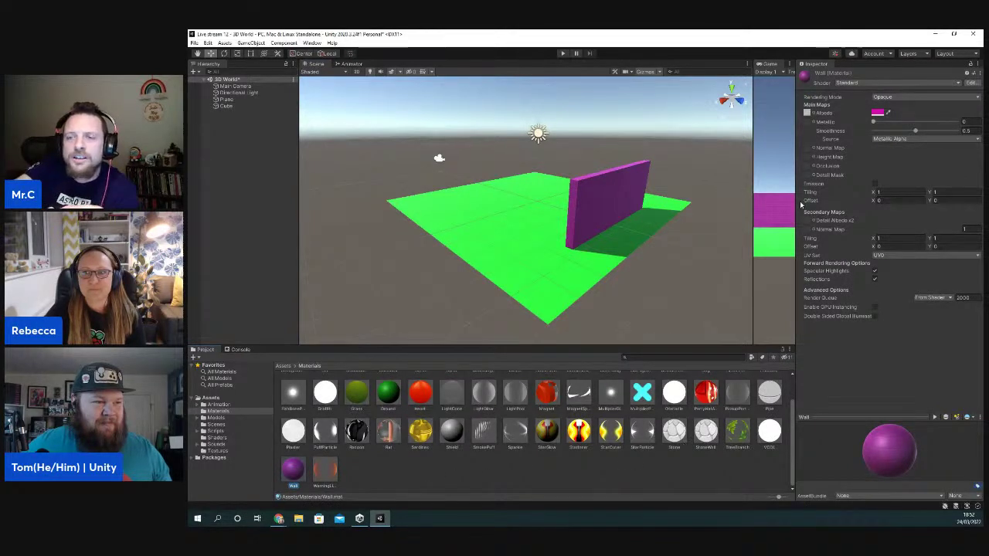
{"action": "left_click", "coordinate": [878, 113]}
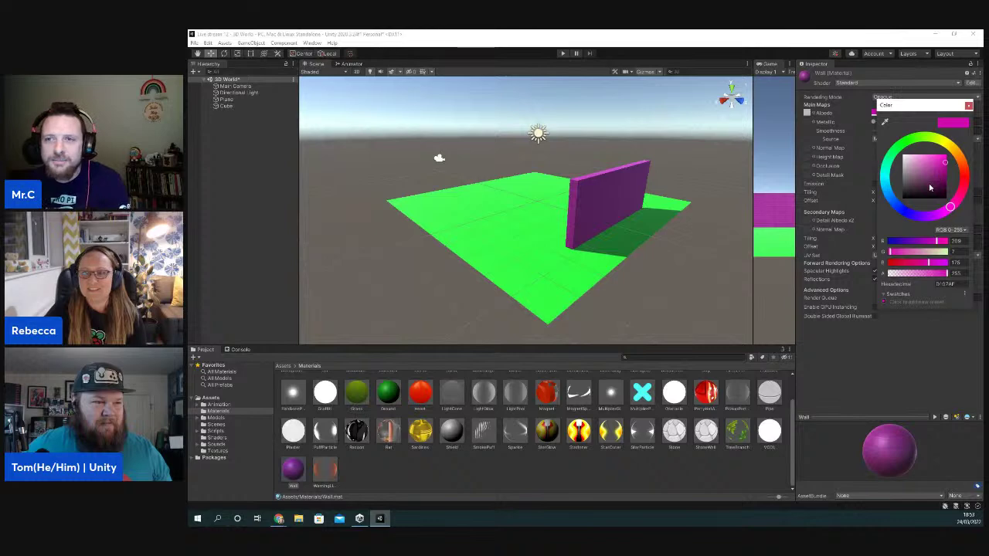
{"action": "left_click", "coordinate": [905, 214]}
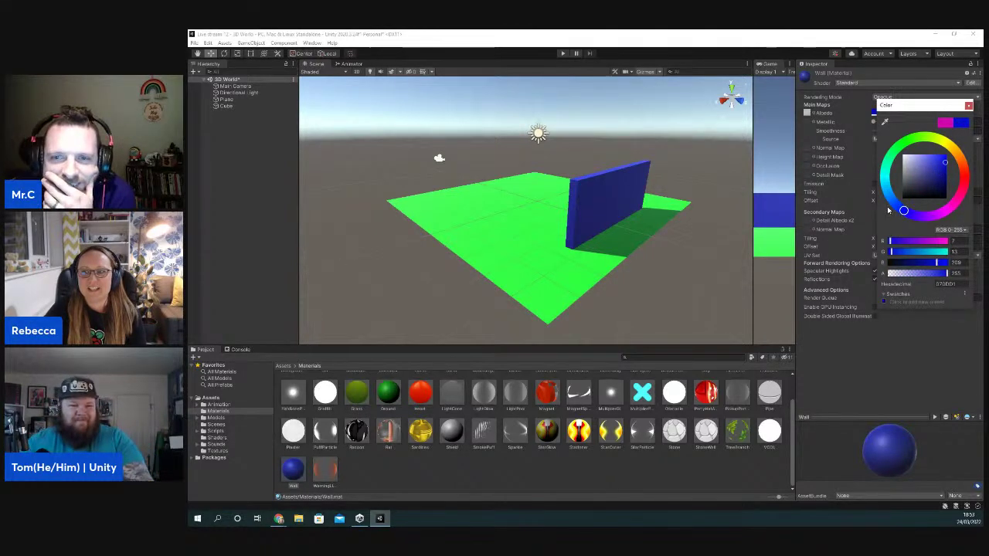
{"action": "left_click", "coordinate": [893, 200]}
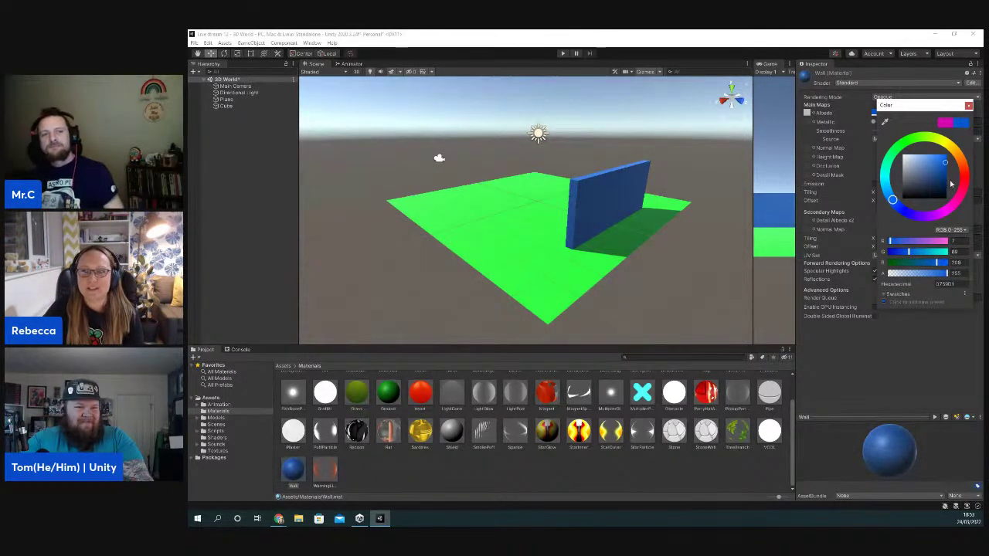
{"action": "left_click_drag", "start_coordinate": [920, 219], "coordinate": [941, 216]}
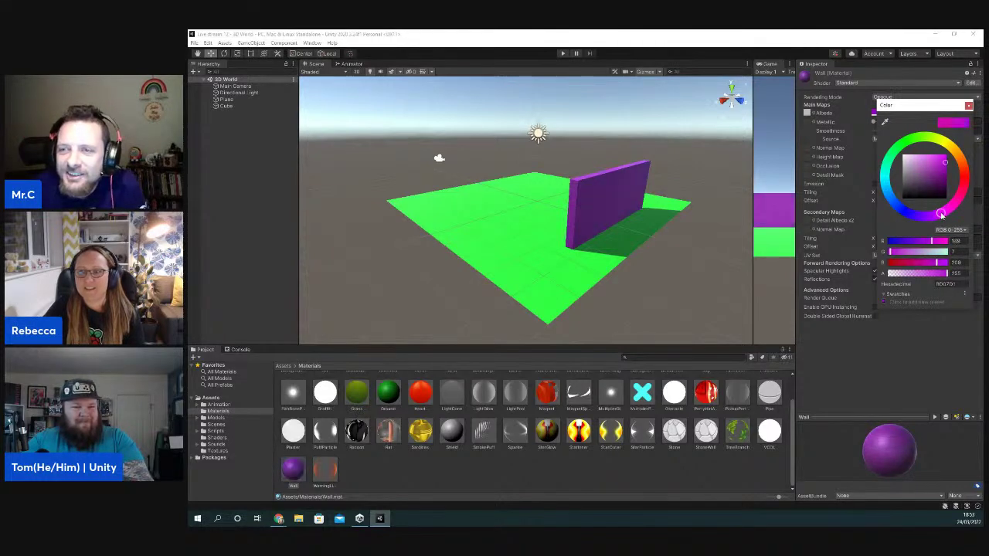
{"action": "left_click", "coordinate": [866, 118]}
- Rename the Cube object as Wall
{"action": "scroll", "coordinate": [570, 181], "scroll_direction": "down", "scroll_amount": 4}
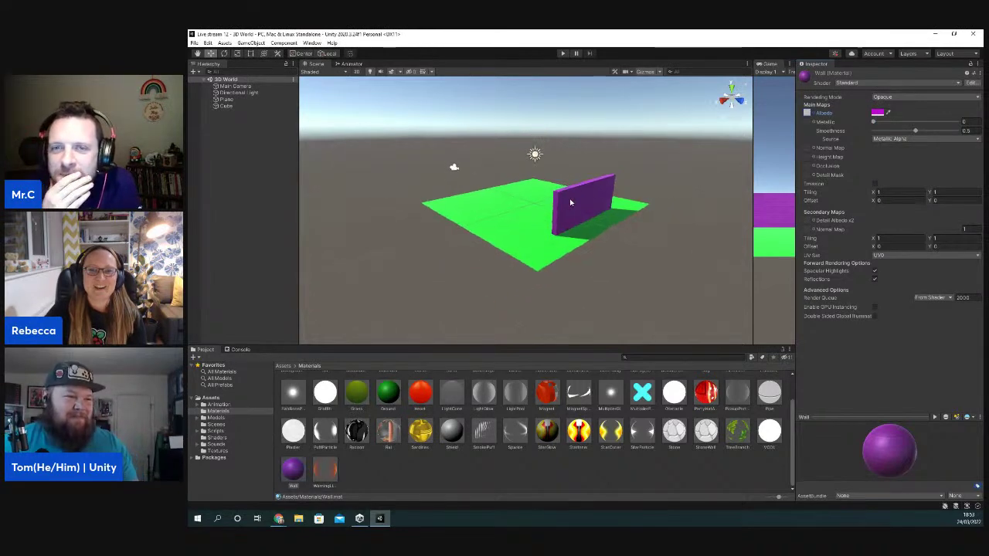
{"action": "left_click", "coordinate": [599, 200]}
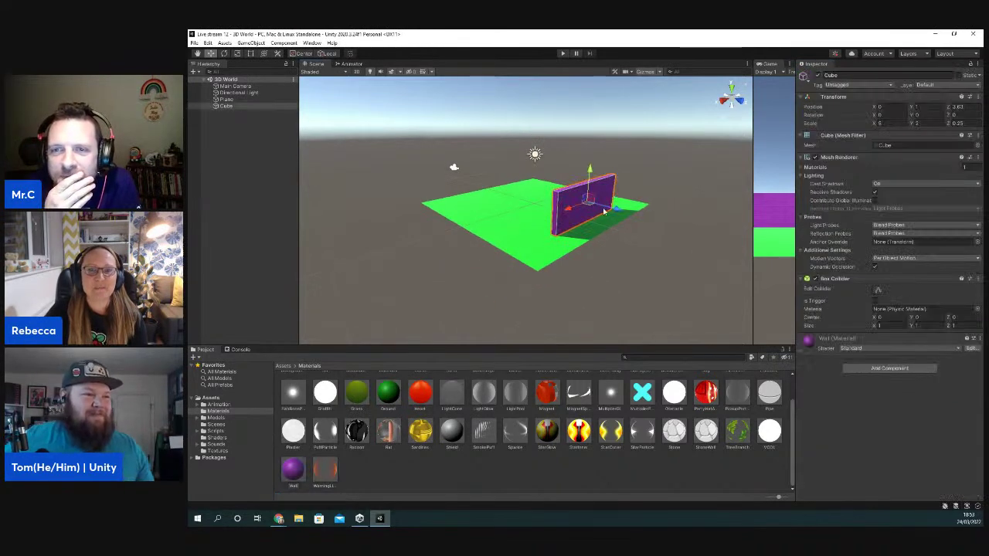
{"action": "right_click", "coordinate": [229, 107]}
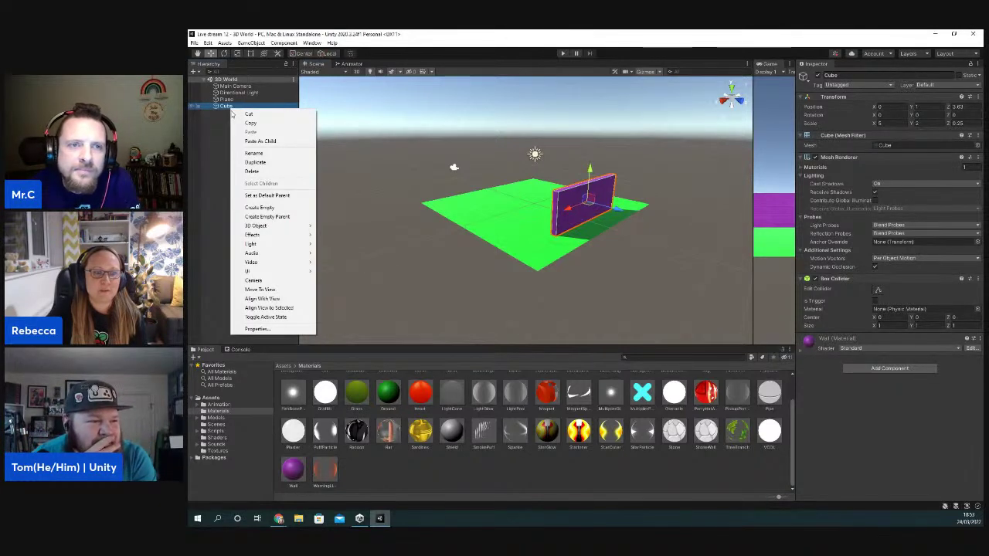
{"action": "left_click", "coordinate": [254, 154]}
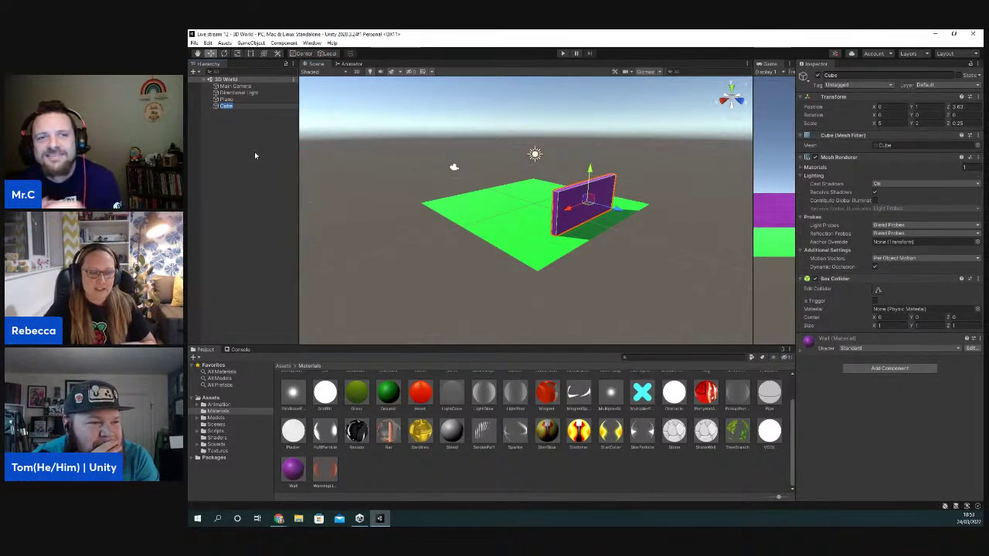
{"action": "type", "text": "Wall"}
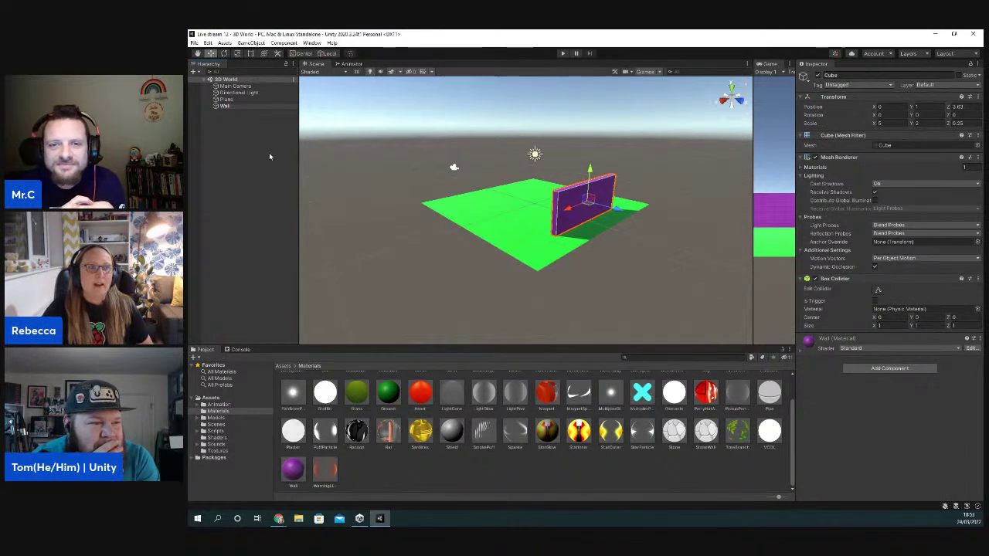
{"action": "left_click", "coordinate": [270, 156]}
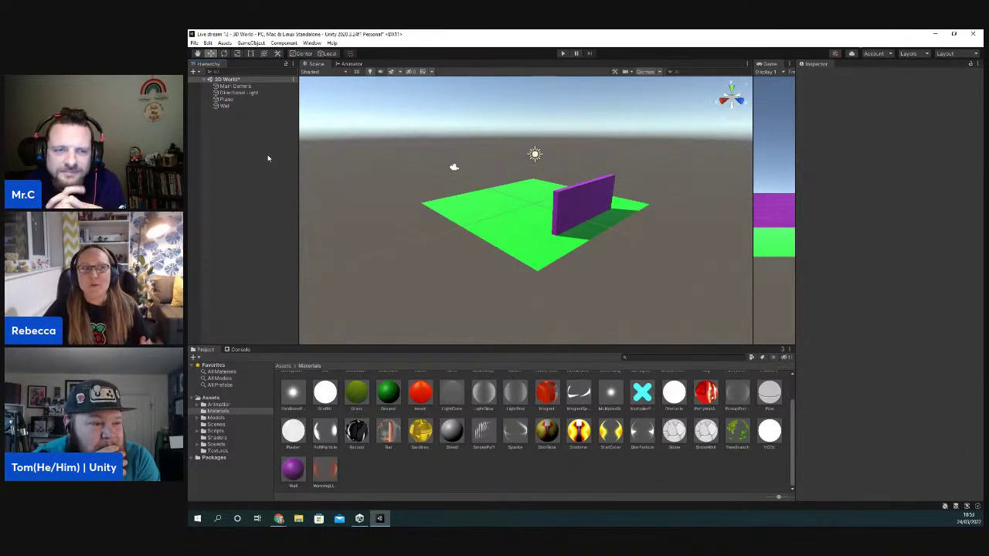
- Duplicate the Wall object and move the copy near the plane's middle, to about X 0.82 and Z 0.64
{"action": "right_click", "coordinate": [229, 106]}
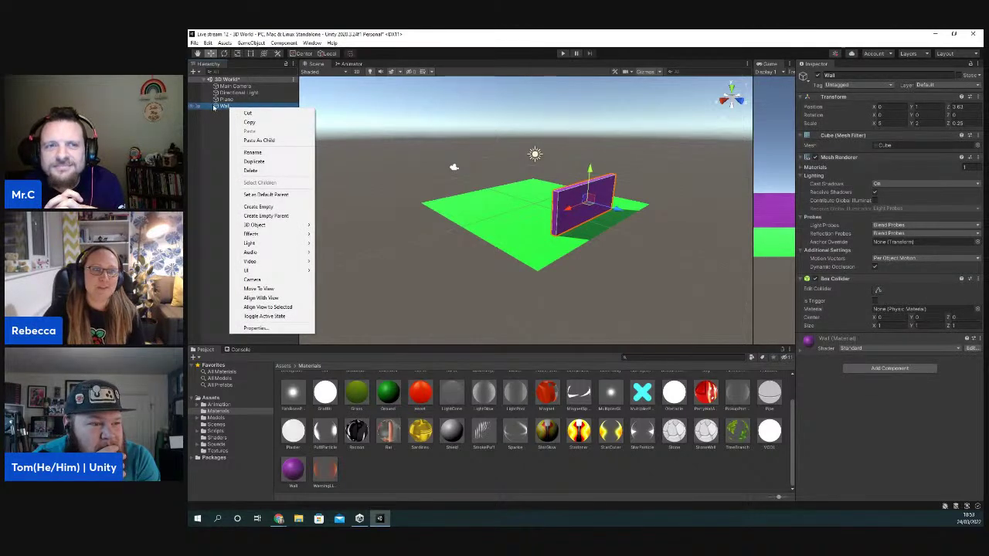
{"action": "left_click", "coordinate": [253, 162]}
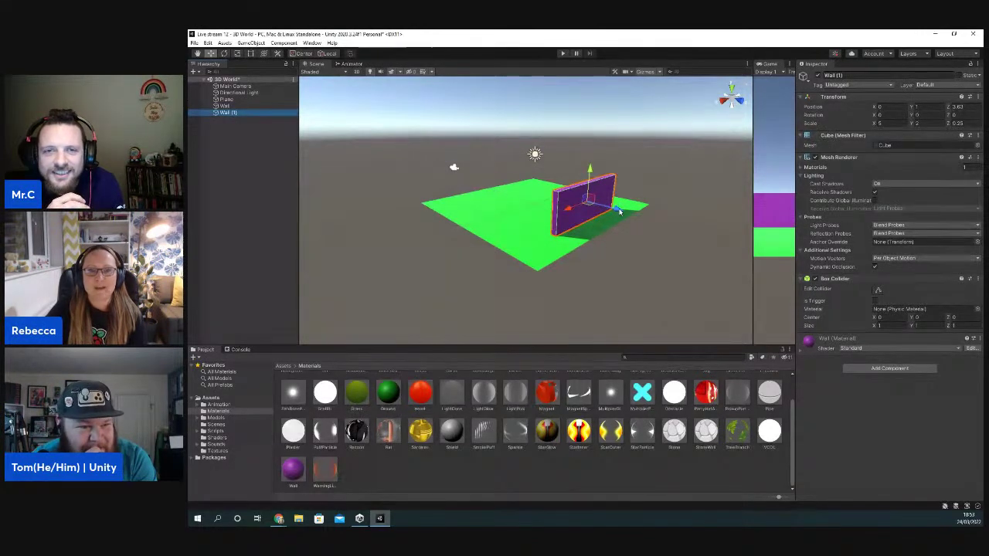
{"action": "left_click_drag", "start_coordinate": [619, 211], "coordinate": [509, 202]}
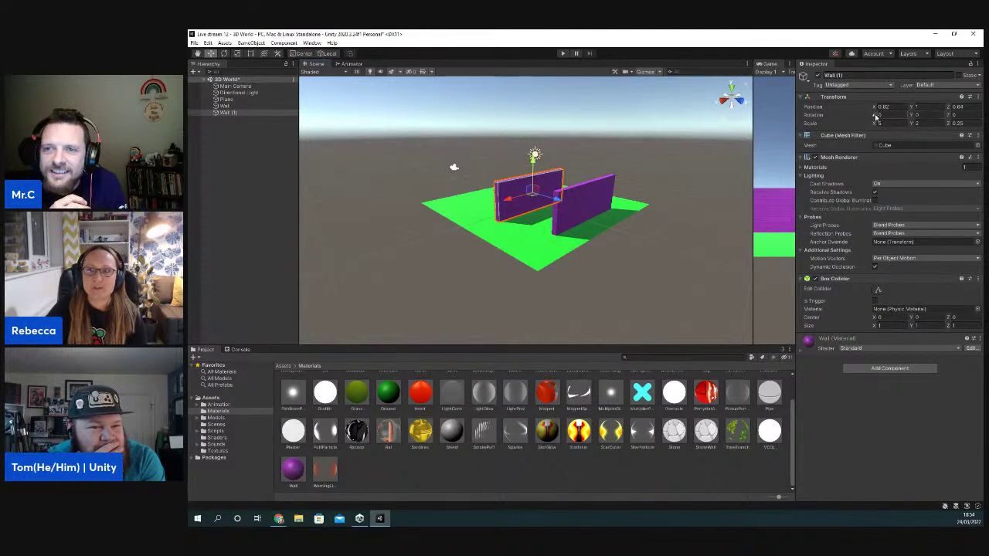
- Rotate the duplicated wall 90 degrees about Y and move it towards the adjacent side of the plane
{"action": "left_click", "coordinate": [919, 114]}
{"action": "type", "text": "90"}
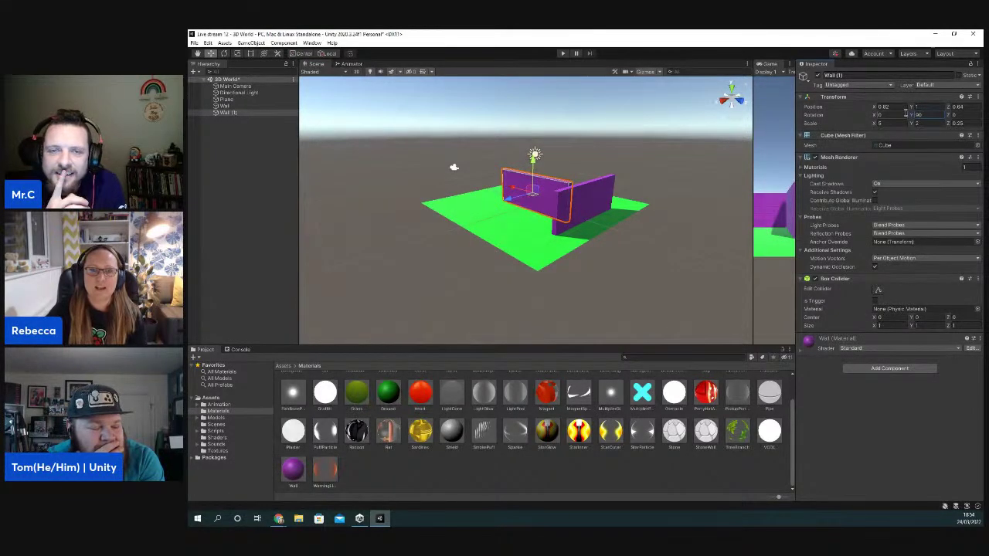
{"action": "left_click_drag", "start_coordinate": [511, 202], "coordinate": [461, 215]}
- Move the original wall closer to the plane's edge, to about Z 3.97
{"action": "left_click", "coordinate": [587, 204]}
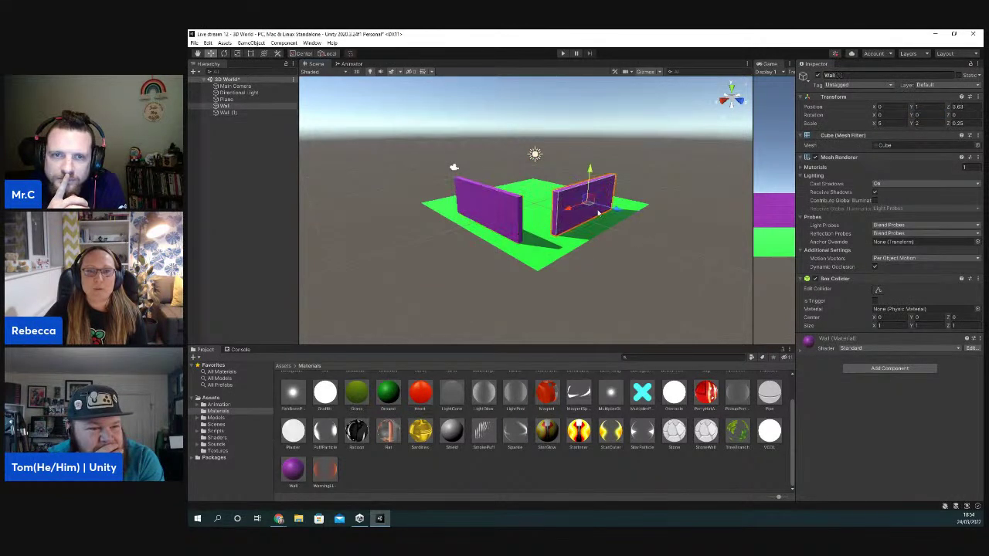
{"action": "left_click_drag", "start_coordinate": [615, 208], "coordinate": [607, 222]}
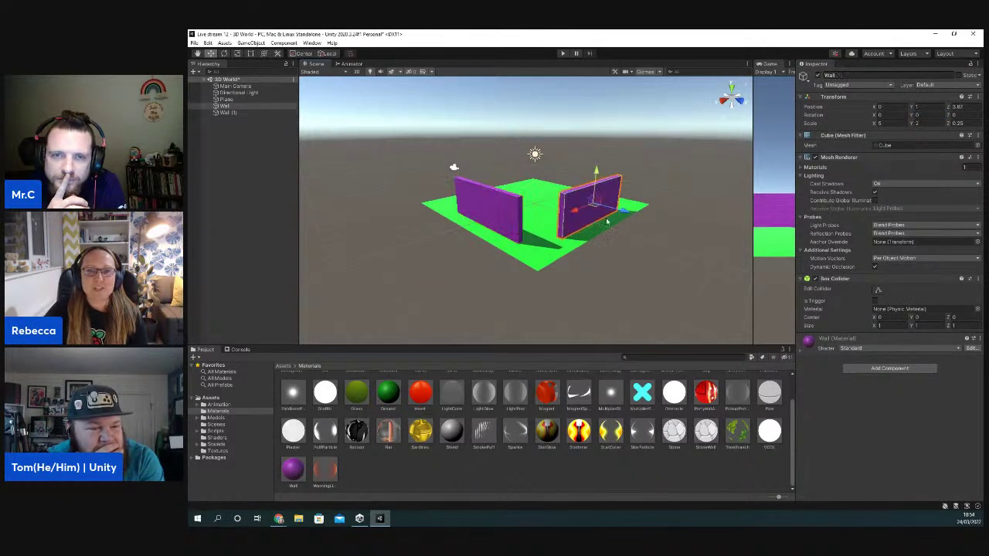
- Enlarge the ground plane by setting its scale to 4 in both X and Z
{"action": "left_click", "coordinate": [540, 252]}
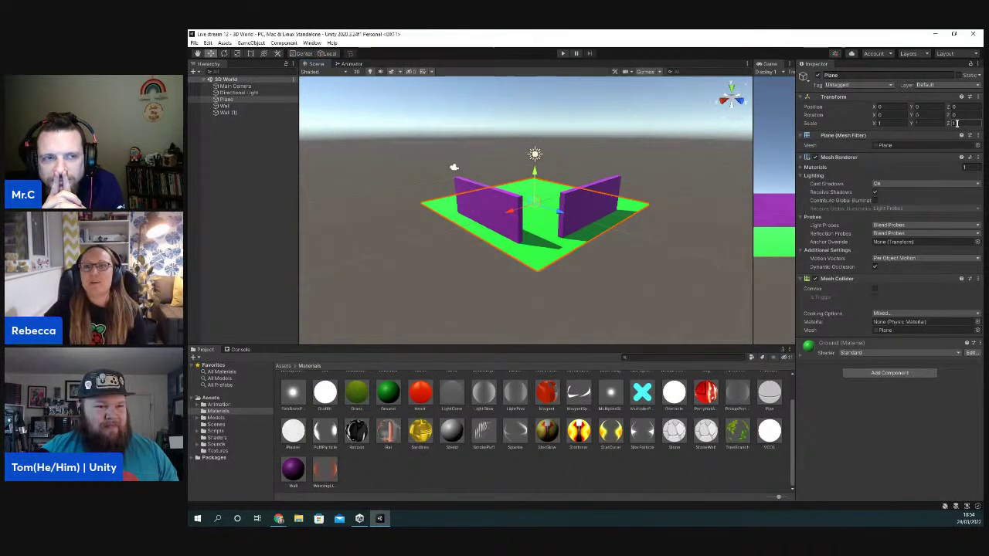
{"action": "double_click", "coordinate": [881, 123]}
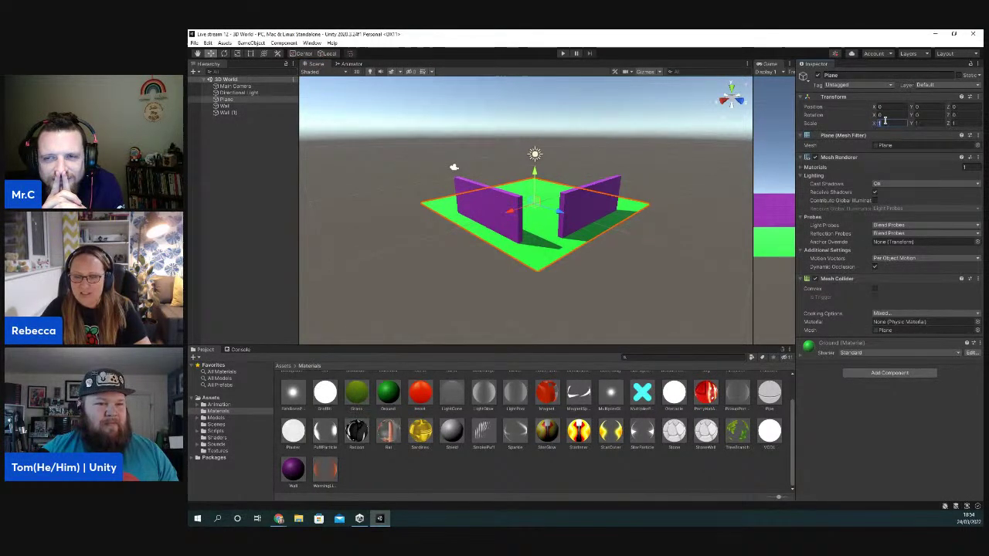
{"action": "type", "text": "4"}
{"action": "double_click", "coordinate": [957, 123]}
{"action": "type", "text": "4"}
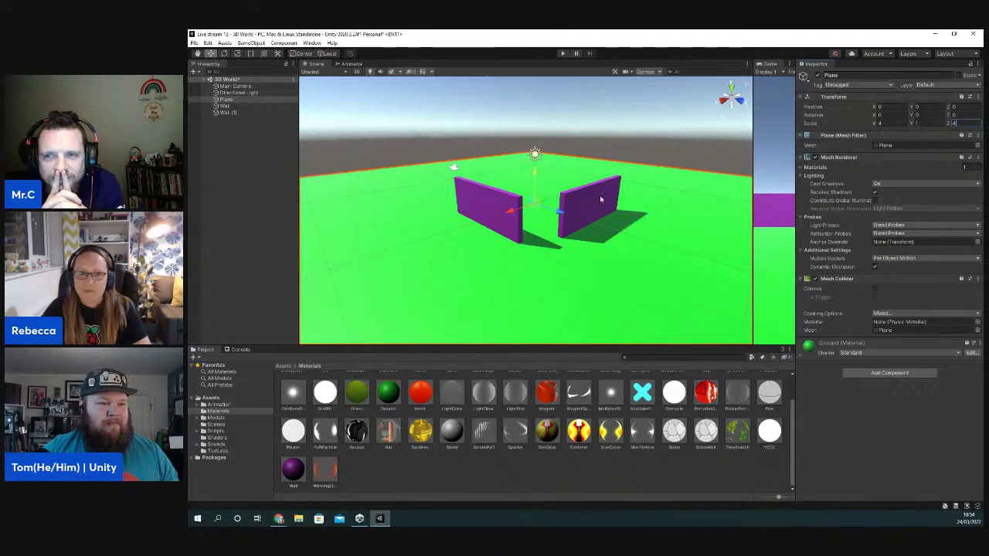
{"action": "scroll", "coordinate": [532, 237], "scroll_direction": "down", "scroll_amount": 5}
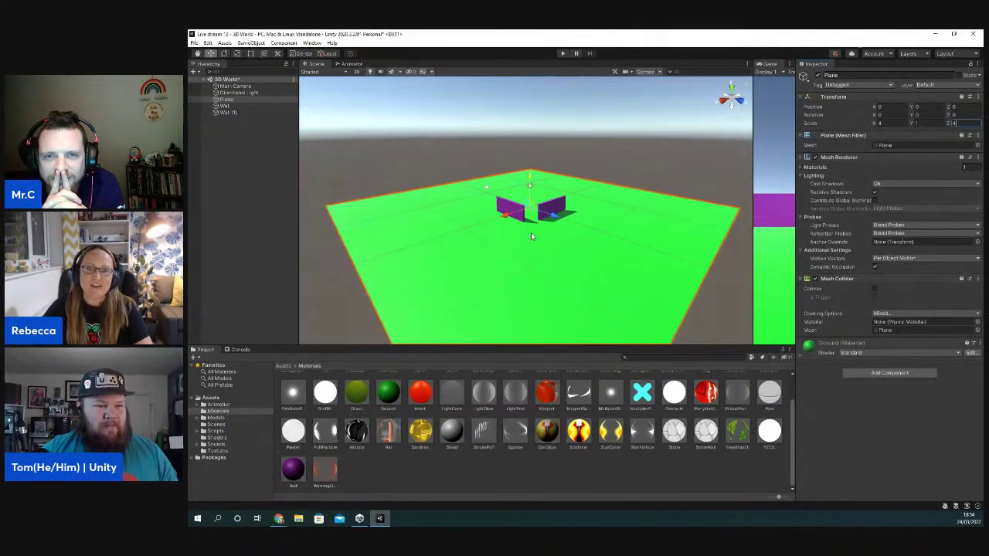
{"action": "scroll", "coordinate": [531, 237], "scroll_direction": "down", "scroll_amount": 1}
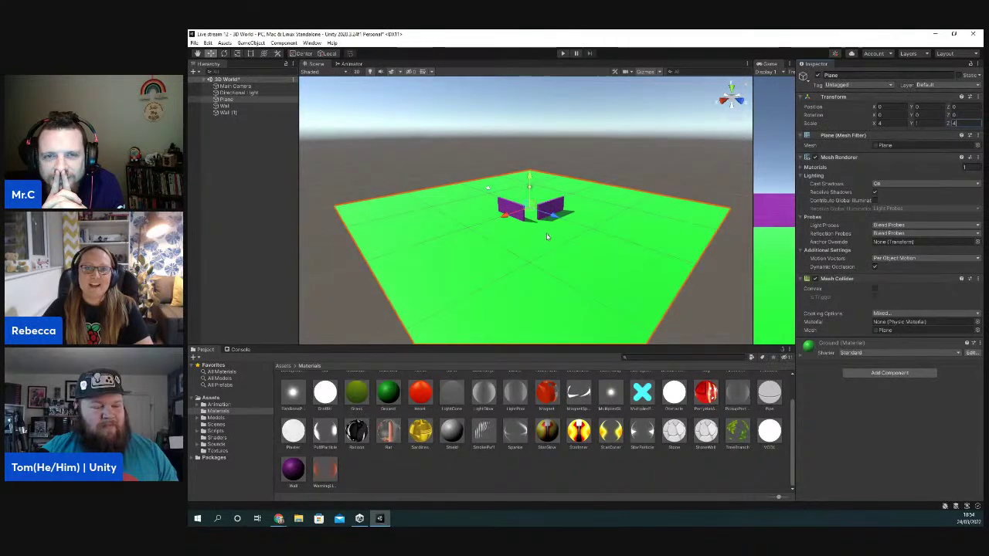
{"action": "scroll", "coordinate": [562, 248], "scroll_direction": "up", "scroll_amount": 2}
{"action": "scroll", "coordinate": [562, 248], "scroll_direction": "up", "scroll_amount": 4}
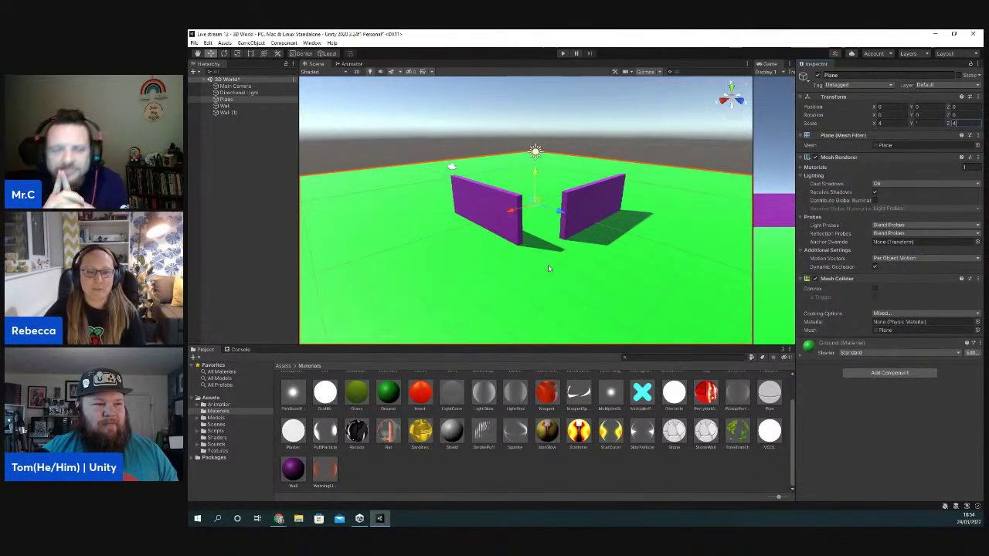
- Place the Racoon model from the Models folder in the scene and set its position to X 0, Y 0, Z 0
{"action": "left_click", "coordinate": [216, 418]}
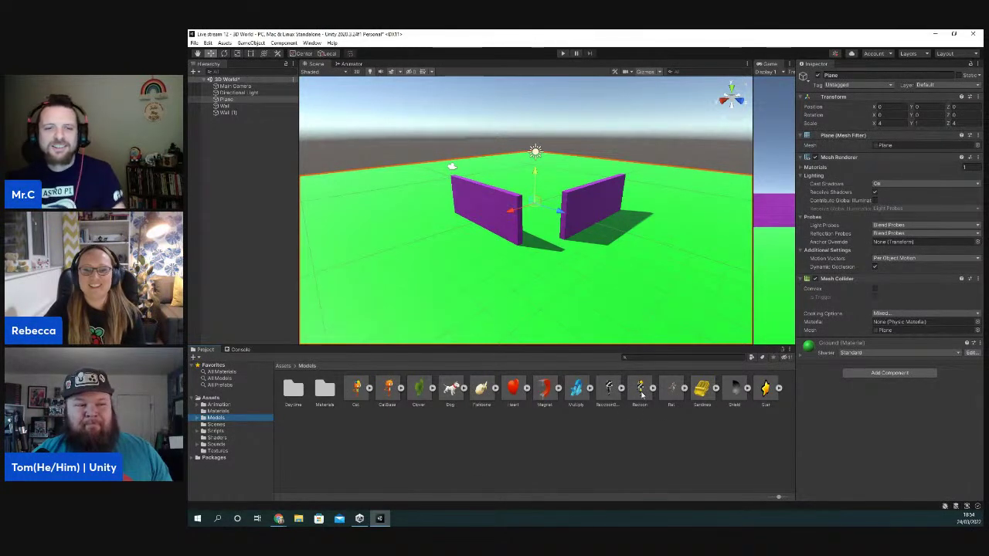
{"action": "left_click_drag", "start_coordinate": [640, 390], "coordinate": [545, 267]}
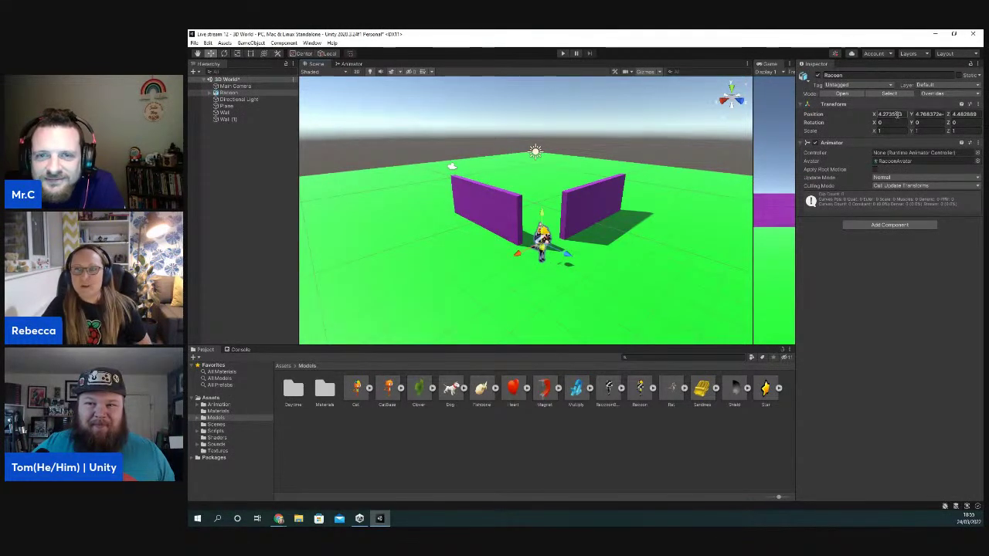
{"action": "left_click", "coordinate": [890, 113]}
{"action": "type", "text": "0"}
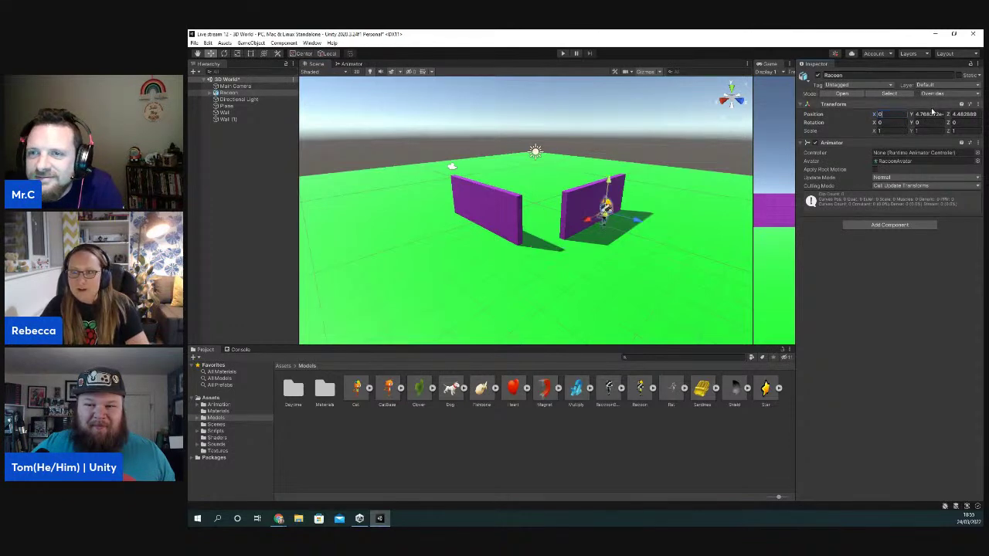
{"action": "left_click", "coordinate": [932, 114]}
{"action": "type", "text": "0"}
{"action": "left_click", "coordinate": [966, 114]}
{"action": "type", "text": "00"}
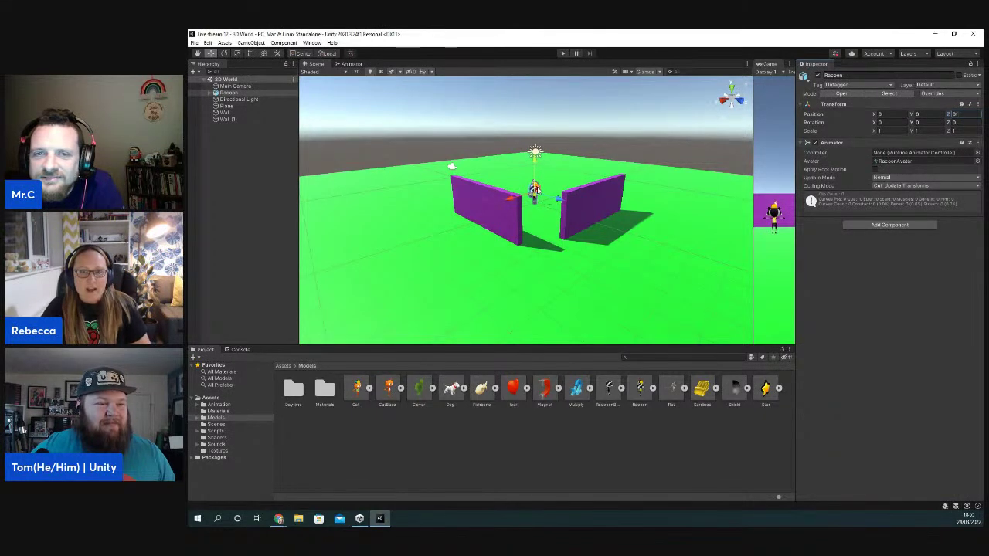
- Deactivate the Racoon's PartHatandBowtie child object
{"action": "scroll", "coordinate": [534, 192], "scroll_direction": "up", "scroll_amount": 5}
{"action": "scroll", "coordinate": [551, 251], "scroll_direction": "up", "scroll_amount": 5}
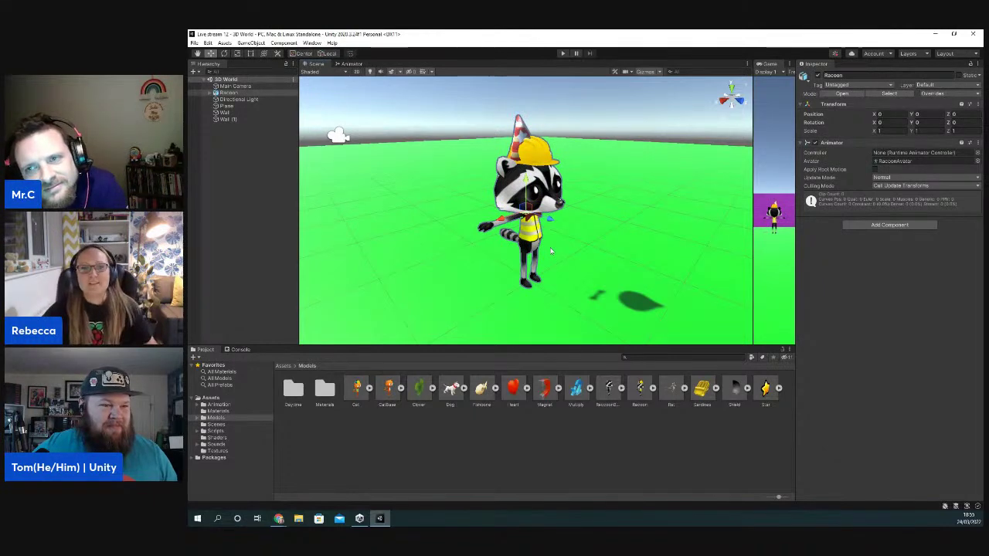
{"action": "scroll", "coordinate": [580, 259], "scroll_direction": "up", "scroll_amount": 3}
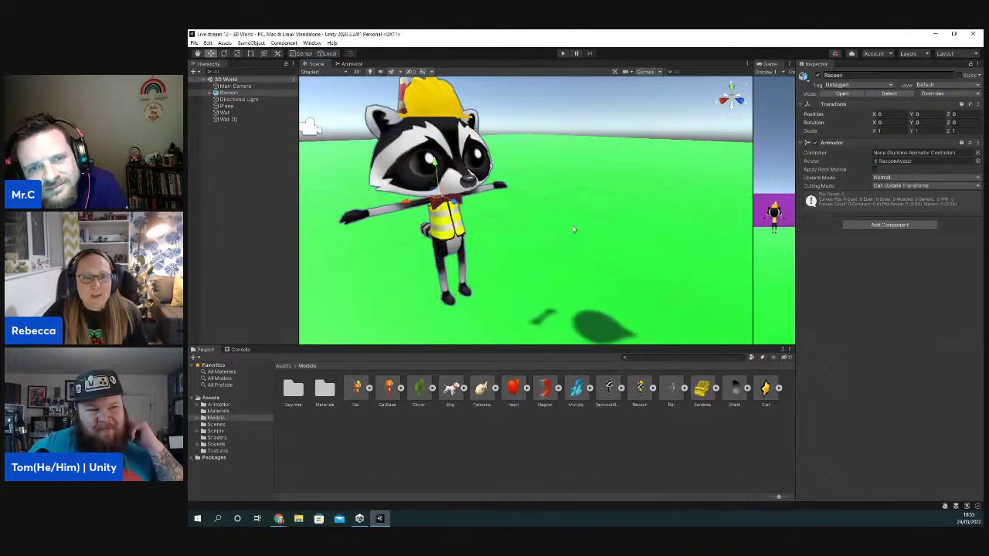
{"action": "scroll", "coordinate": [522, 252], "scroll_direction": "down", "scroll_amount": 5}
{"action": "scroll", "coordinate": [537, 236], "scroll_direction": "up", "scroll_amount": 3}
{"action": "left_click_drag", "start_coordinate": [563, 230], "coordinate": [629, 239], "text": "alt"}
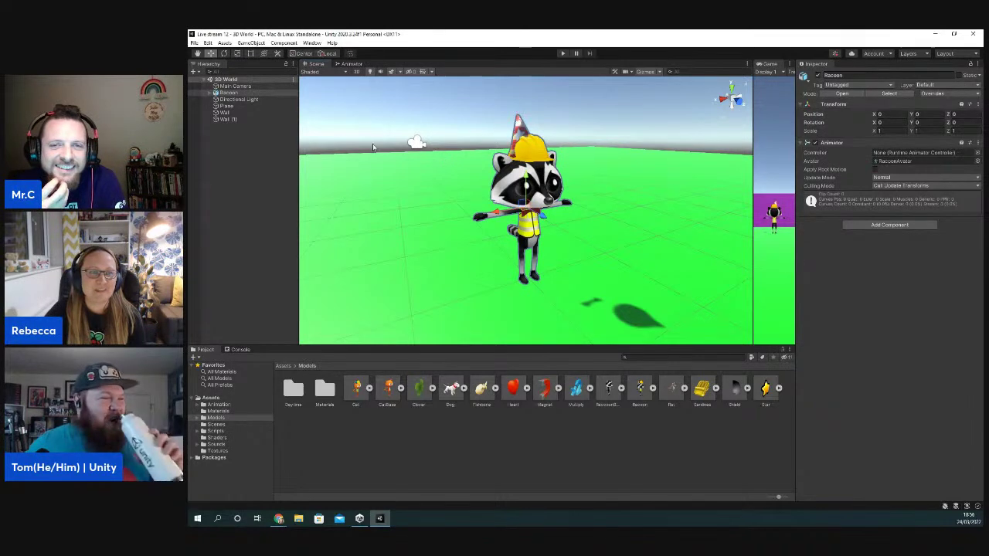
{"action": "left_click", "coordinate": [211, 93]}
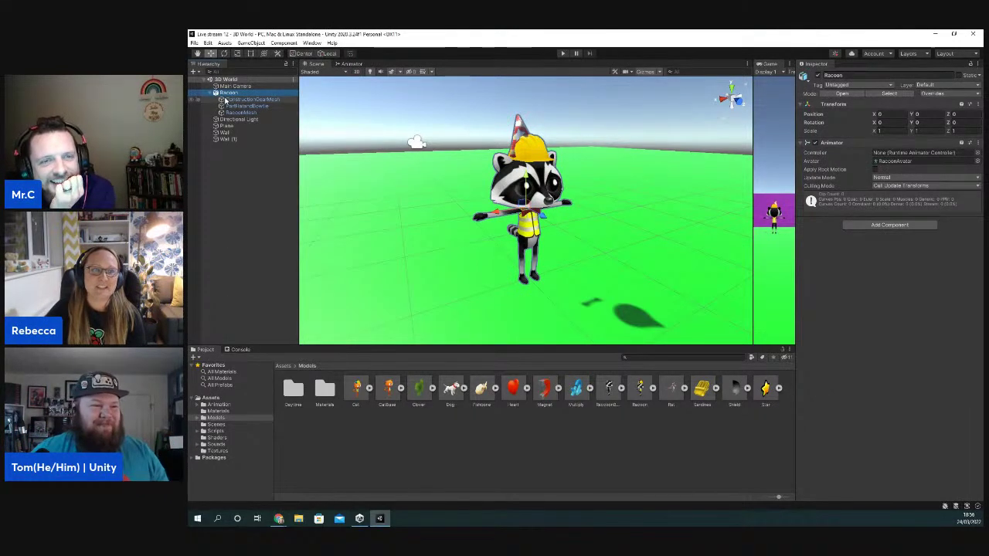
{"action": "left_click", "coordinate": [239, 100]}
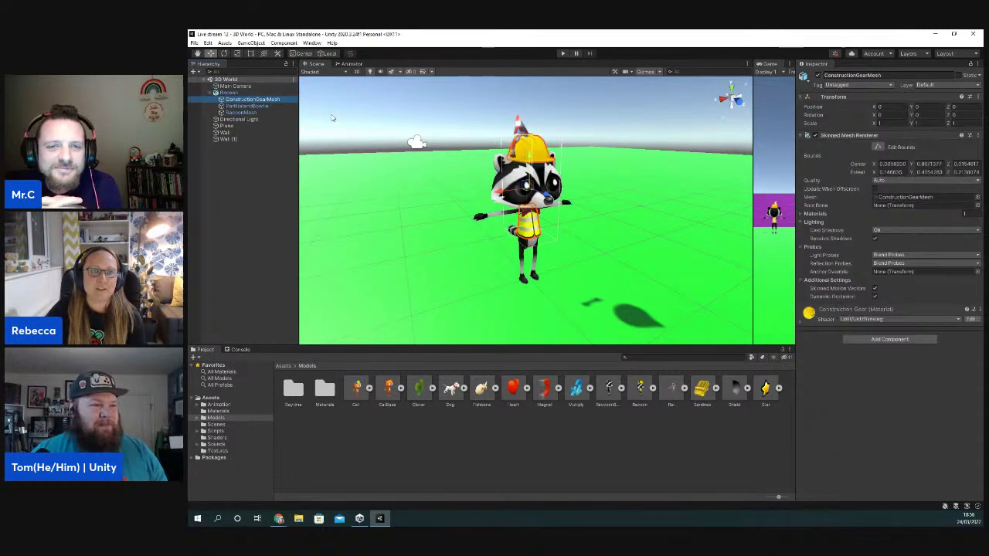
{"action": "left_click", "coordinate": [242, 106]}
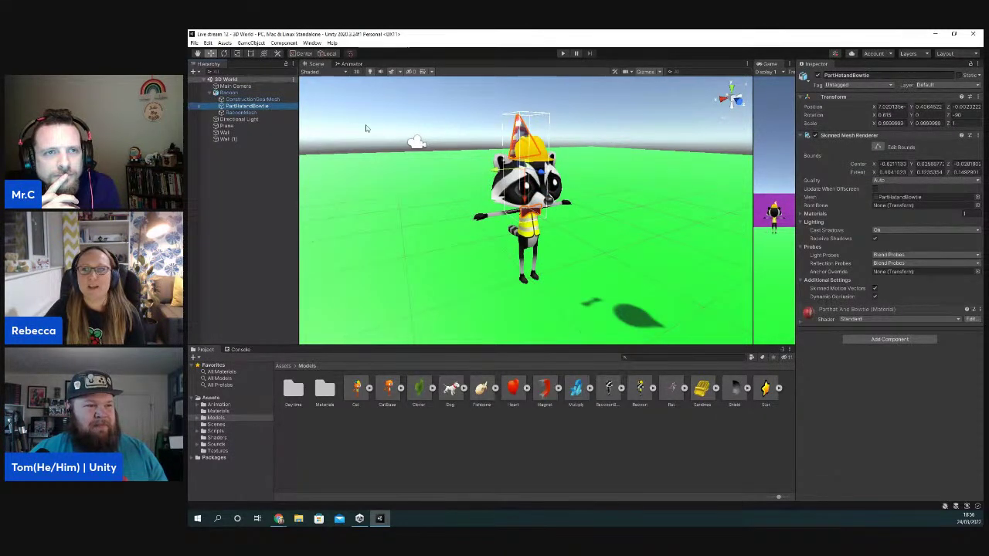
{"action": "left_click", "coordinate": [818, 75]}
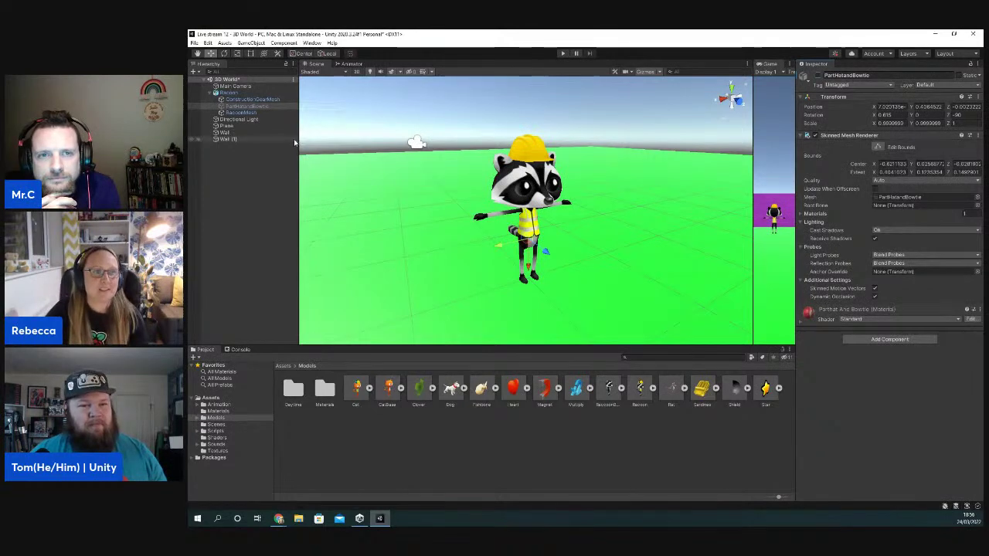
- Rename the Racoon object as Player and keep it selected
{"action": "right_click", "coordinate": [228, 95]}
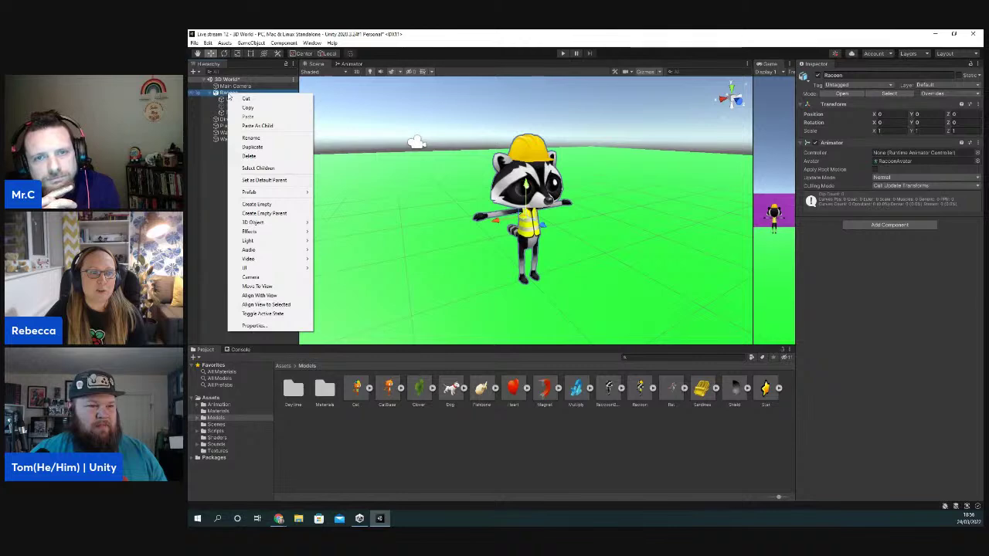
{"action": "left_click", "coordinate": [250, 138]}
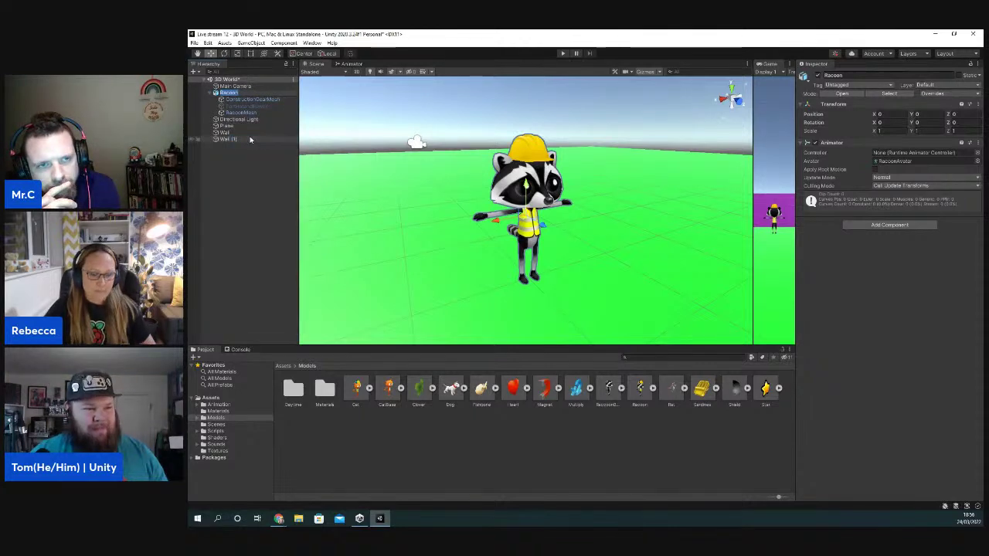
{"action": "type", "text": "Player"}
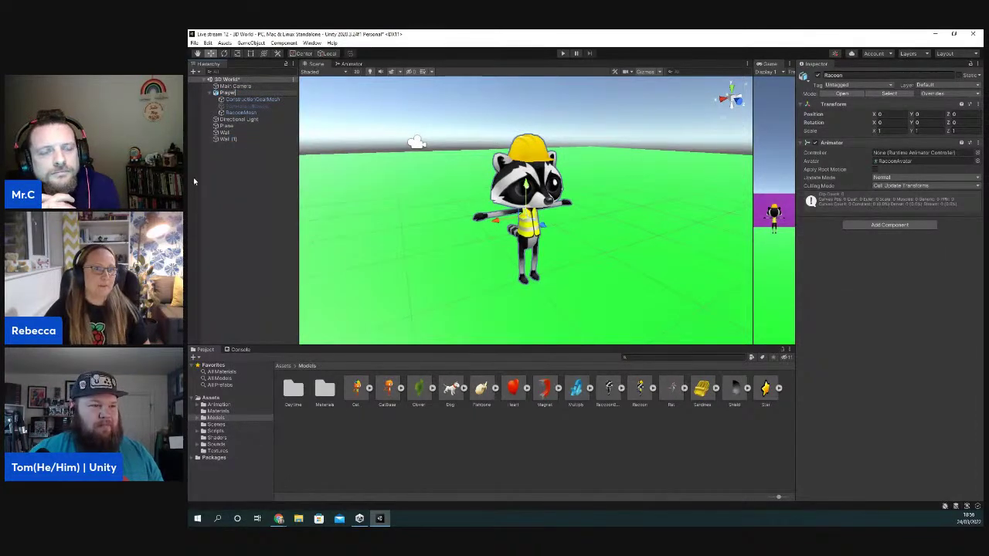
{"action": "left_click", "coordinate": [263, 173]}
{"action": "left_click", "coordinate": [527, 193]}
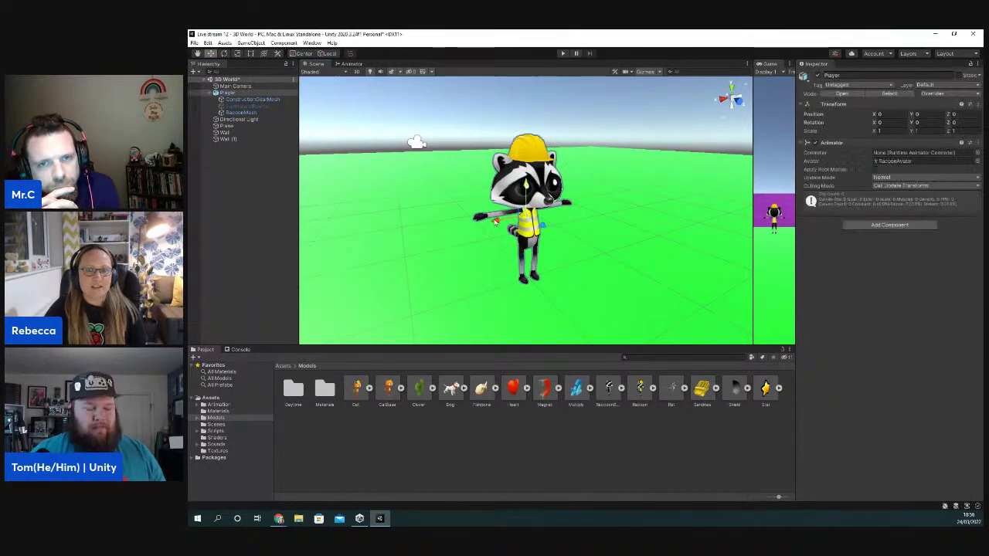
- Select the Main Camera and widen the Game view to roughly half of the viewing area
{"action": "scroll", "coordinate": [473, 189], "scroll_direction": "down", "scroll_amount": 10}
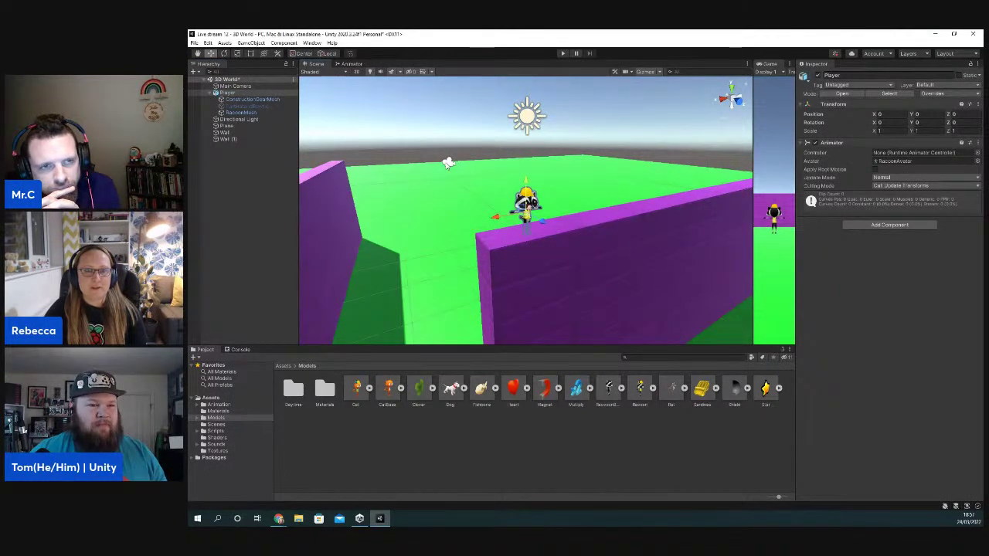
{"action": "left_click", "coordinate": [448, 161]}
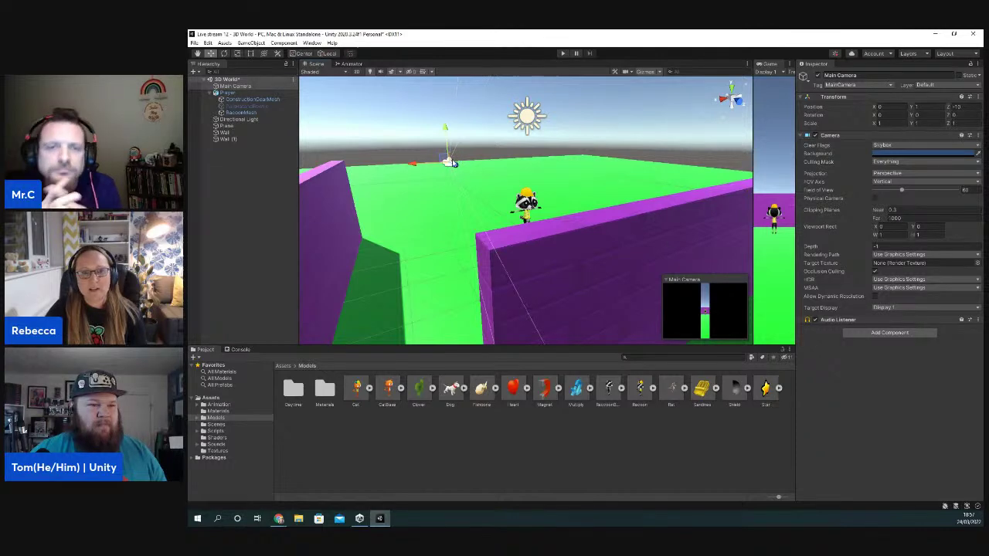
{"action": "left_click_drag", "start_coordinate": [753, 224], "coordinate": [551, 225]}
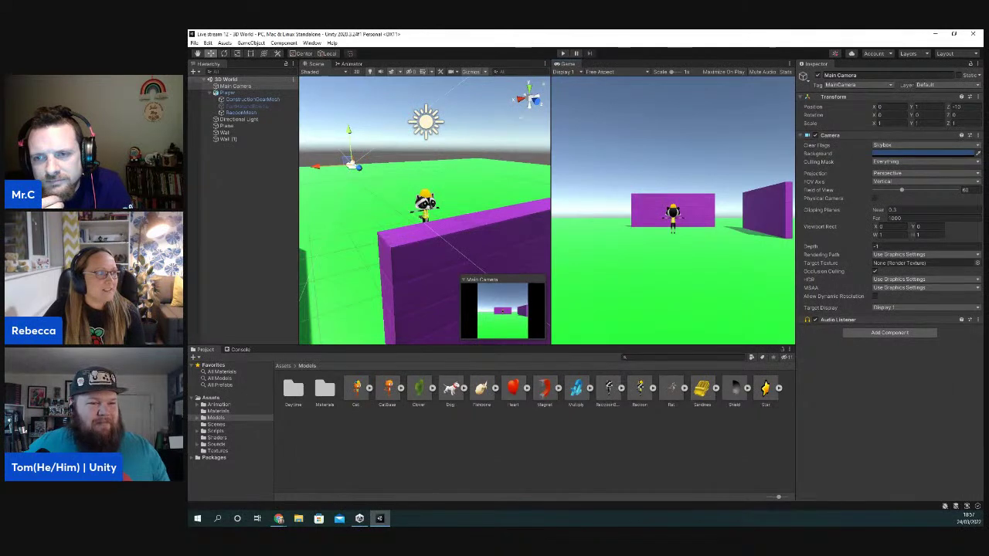
- Add a Character Controller component to the Player and frame the raccoon in the Scene view
{"action": "left_click", "coordinate": [434, 202]}
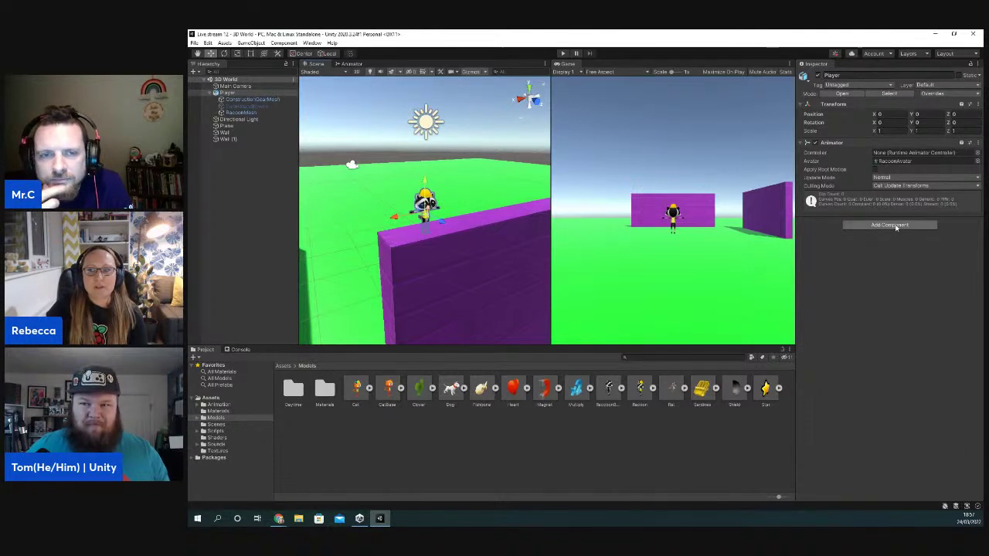
{"action": "left_click", "coordinate": [892, 226]}
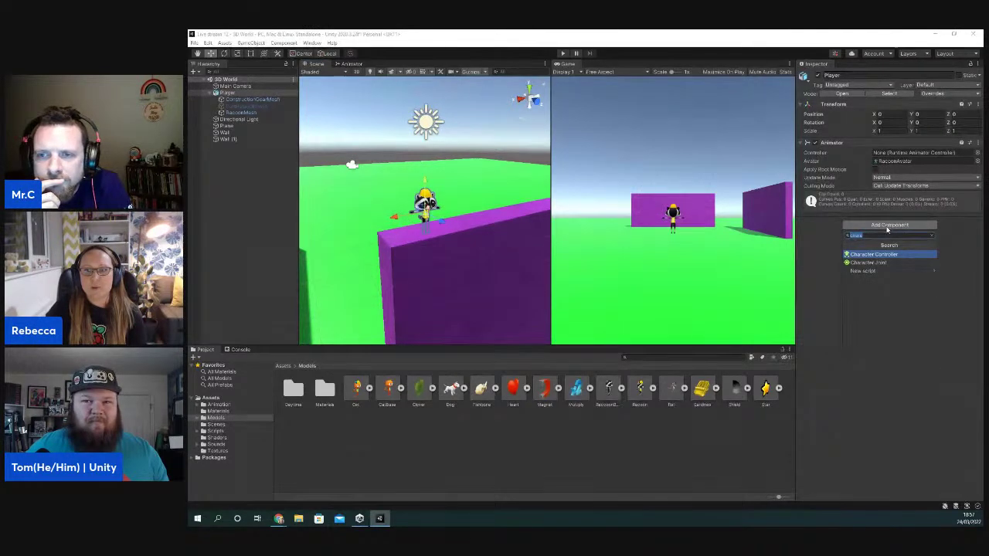
{"action": "left_click", "coordinate": [871, 255]}
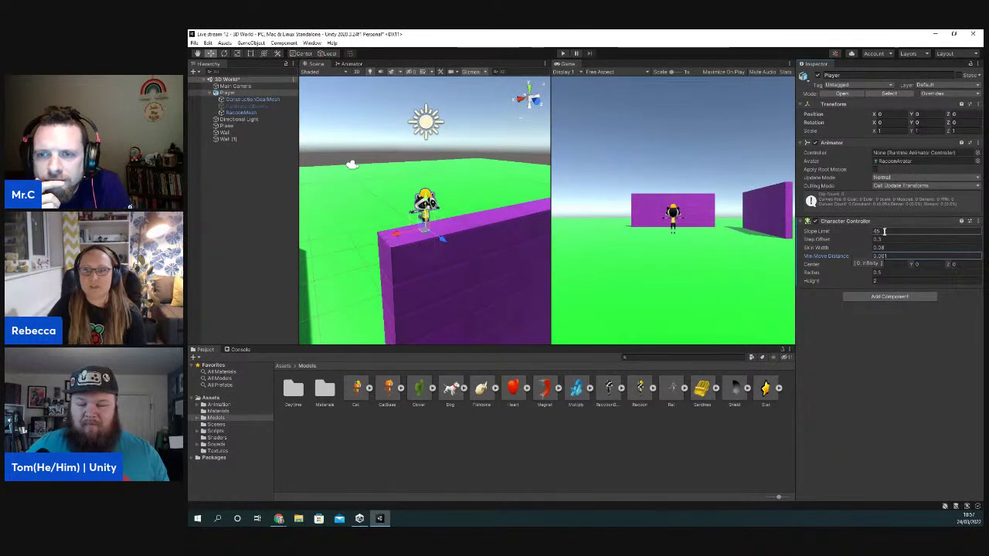
{"action": "left_click", "coordinate": [884, 231]}
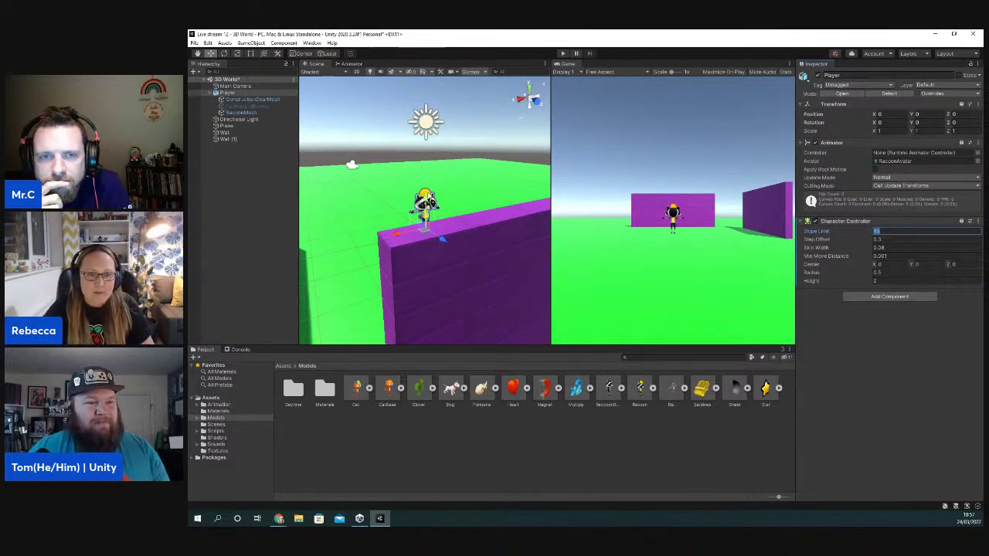
{"action": "left_click", "coordinate": [429, 196]}
{"action": "key", "text": "f"}
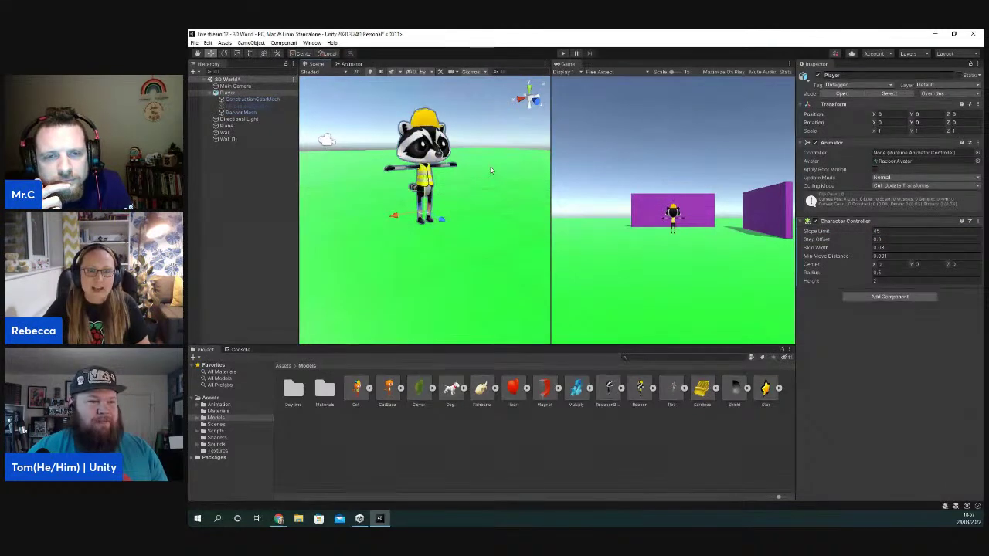
{"action": "middle_click_drag", "start_coordinate": [495, 176], "coordinate": [488, 215]}
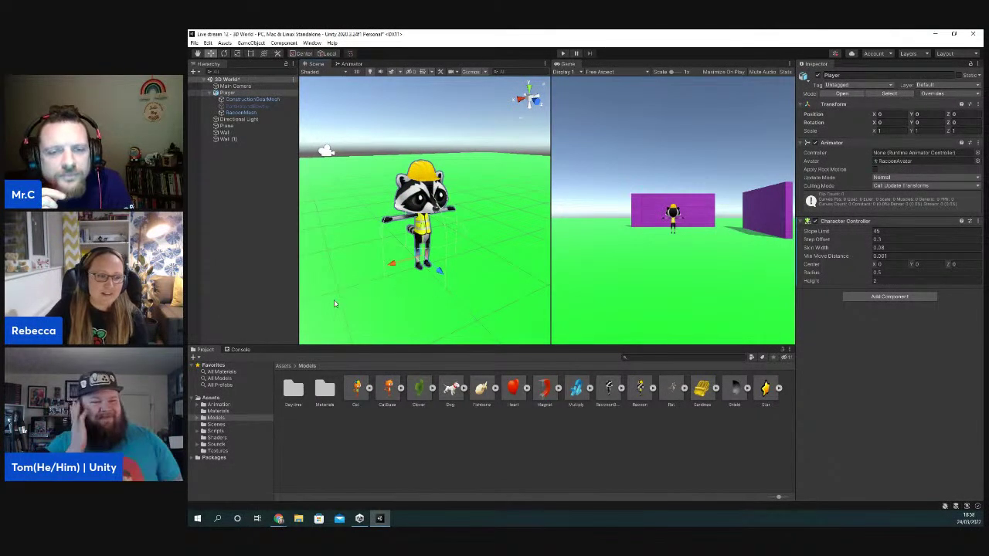
- Recolour the Ground material's albedo to blue (RGB 7, 14, 221) and reselect the Player
{"action": "left_click", "coordinate": [218, 411]}
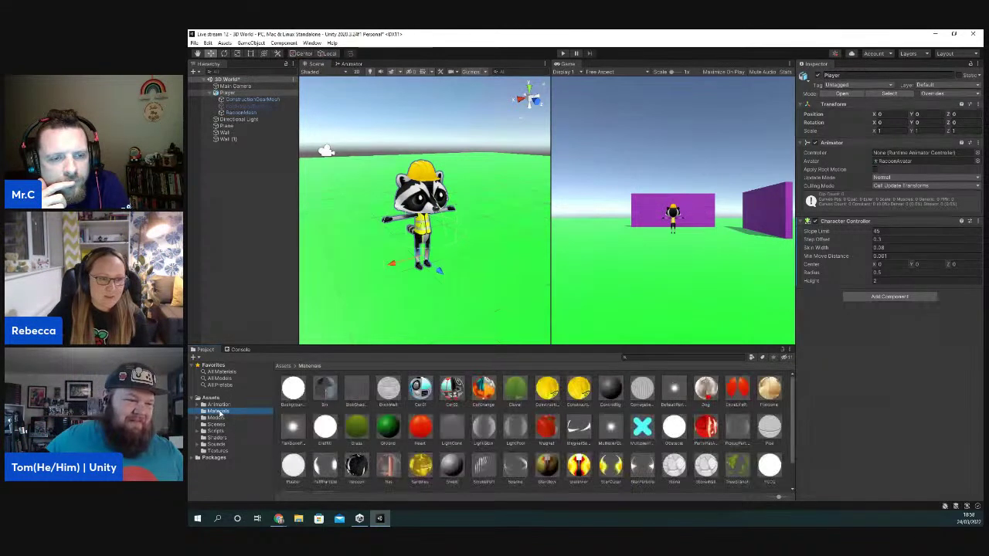
{"action": "left_click", "coordinate": [392, 430]}
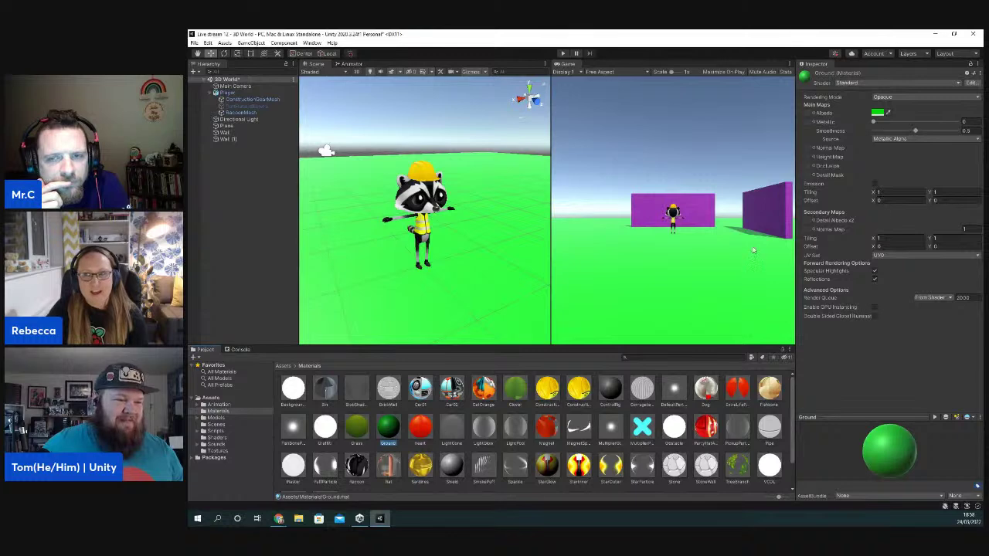
{"action": "left_click", "coordinate": [878, 113]}
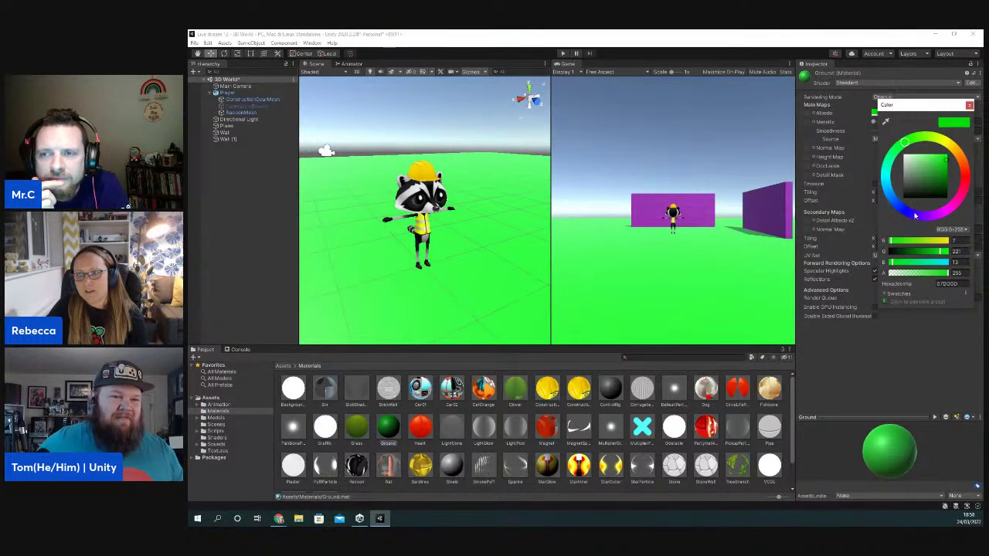
{"action": "mouse_move", "coordinate": [915, 218]}
{"action": "left_mouse_down"}
{"action": "mouse_move", "coordinate": [924, 217]}
{"action": "mouse_move", "coordinate": [904, 213]}
{"action": "left_mouse_up"}
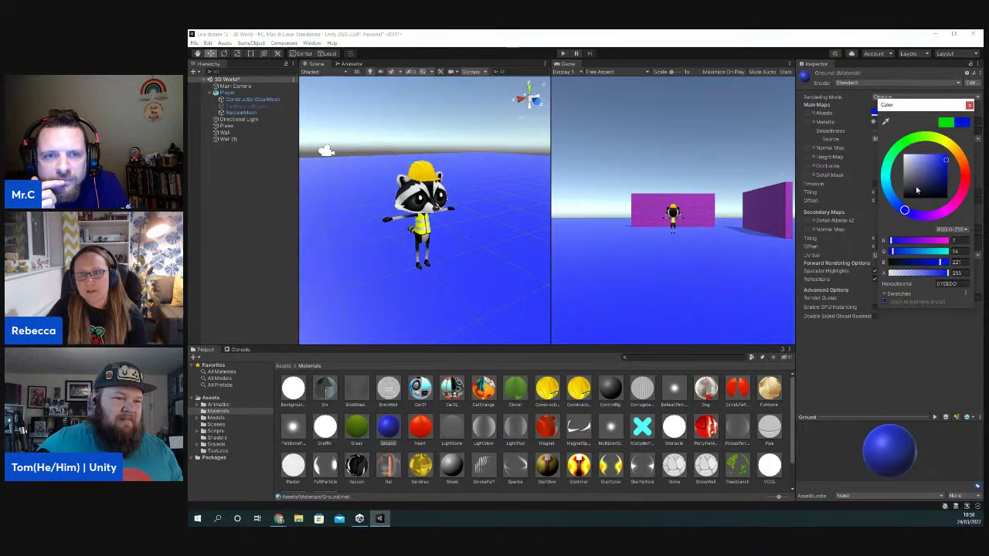
{"action": "left_click", "coordinate": [969, 105]}
{"action": "left_click", "coordinate": [431, 197]}
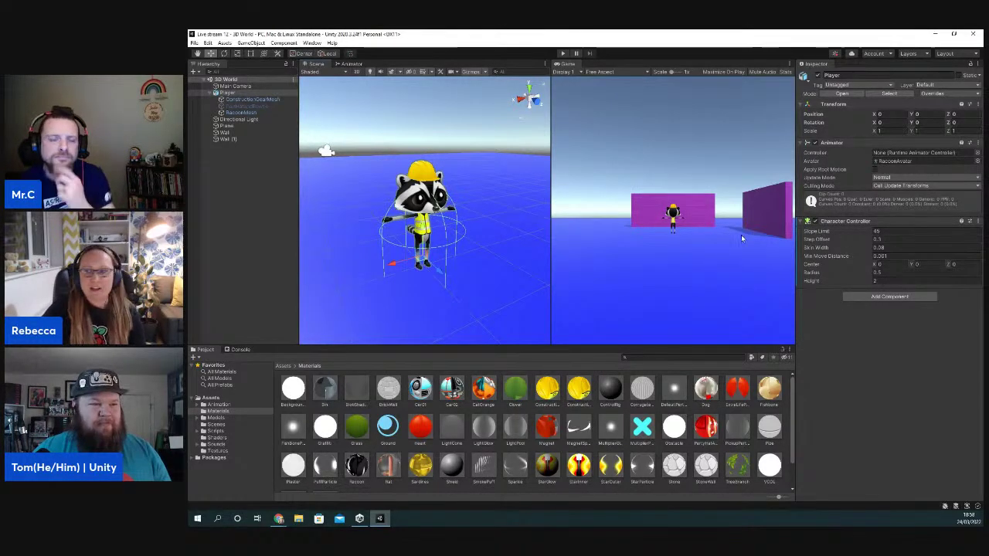
- Set the Player's Character Controller center Y to 0.5 and its height to 1
{"action": "left_click", "coordinate": [918, 264]}
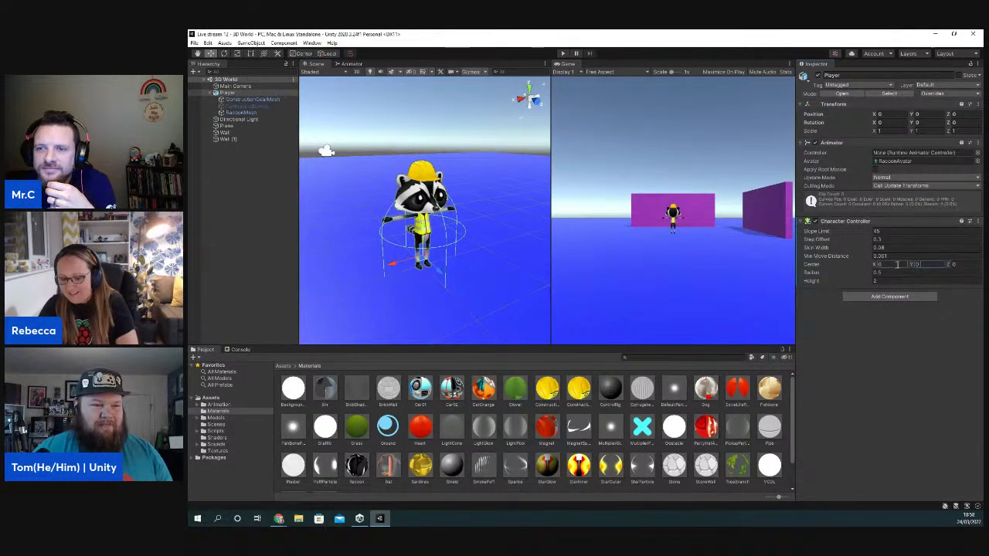
{"action": "type", "text": "0.5"}
{"action": "left_click", "coordinate": [896, 280]}
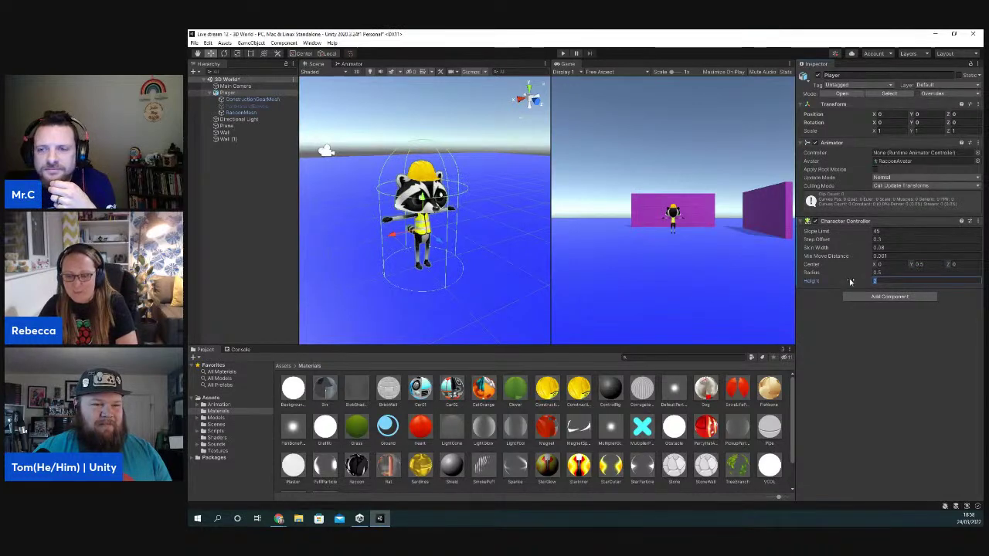
{"action": "type", "text": "1"}
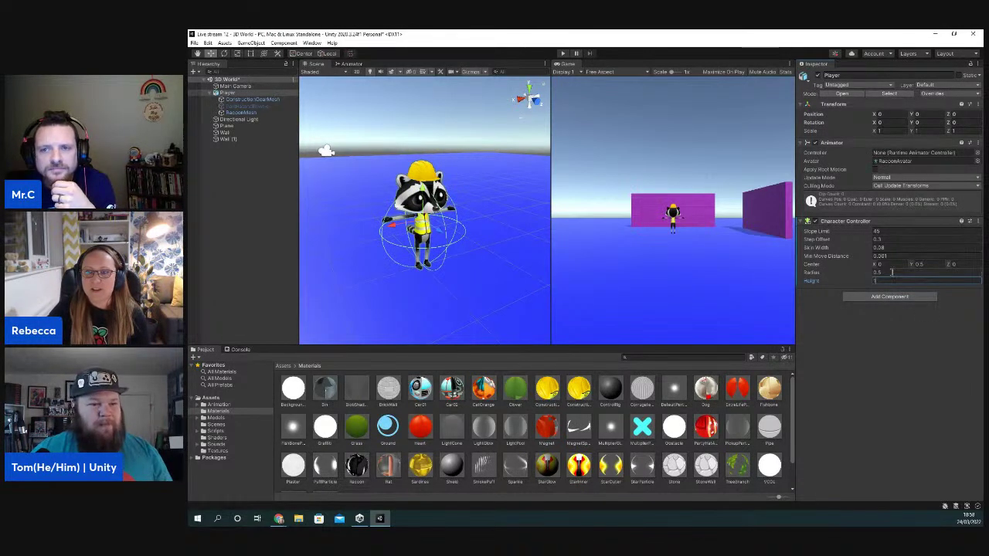
- Create a new script named PlayerController as a component on the Player
{"action": "left_click", "coordinate": [882, 298]}
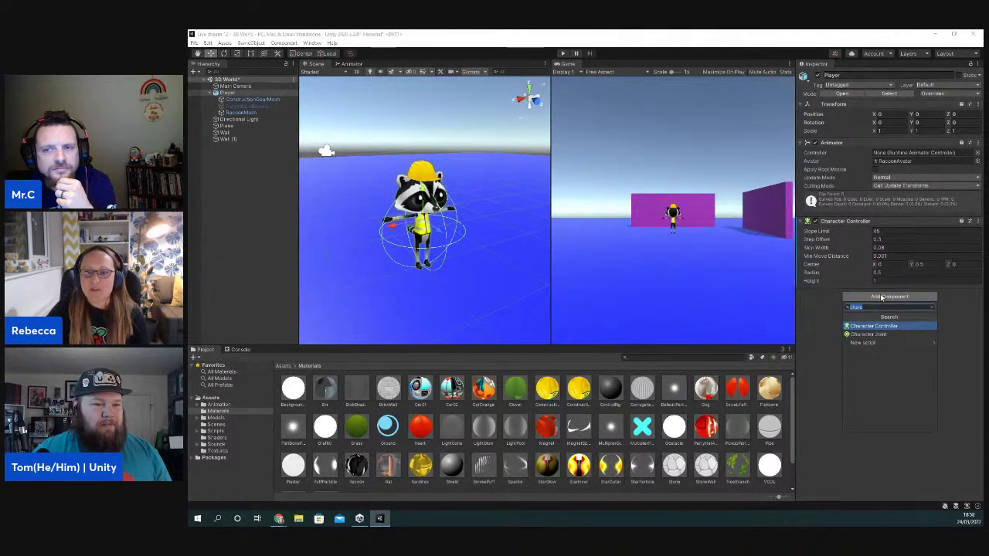
{"action": "left_click", "coordinate": [873, 342]}
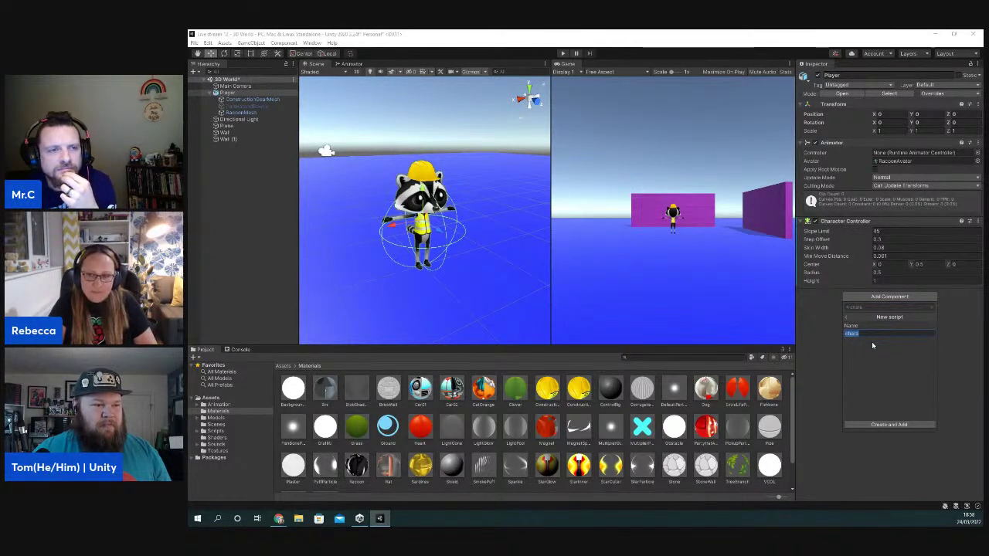
{"action": "type", "text": "C"}
{"action": "key", "text": "BackSpace"}
{"action": "key", "text": "BackSpace"}
{"action": "key", "text": "BackSpace"}
{"action": "key", "text": "BackSpace"}
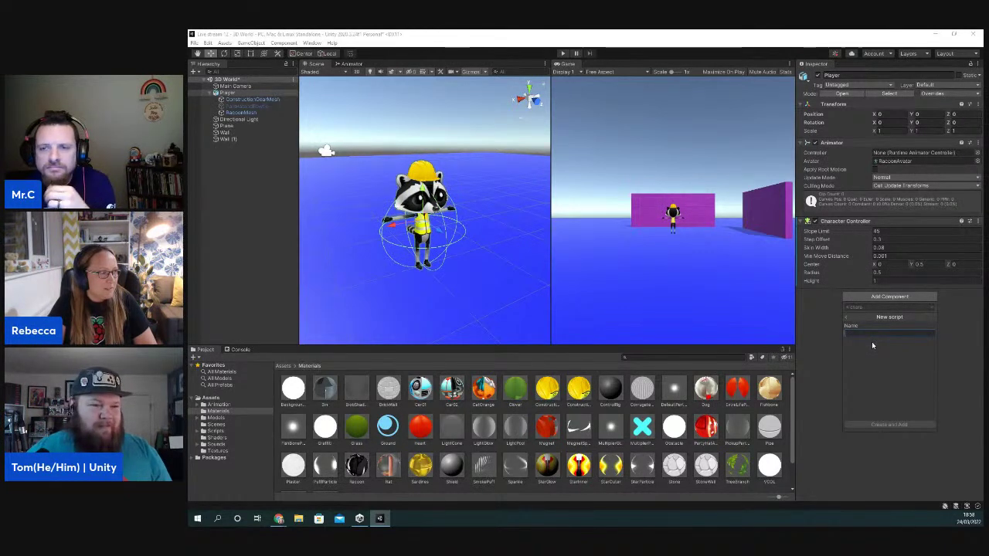
{"action": "type", "text": "Playe"}
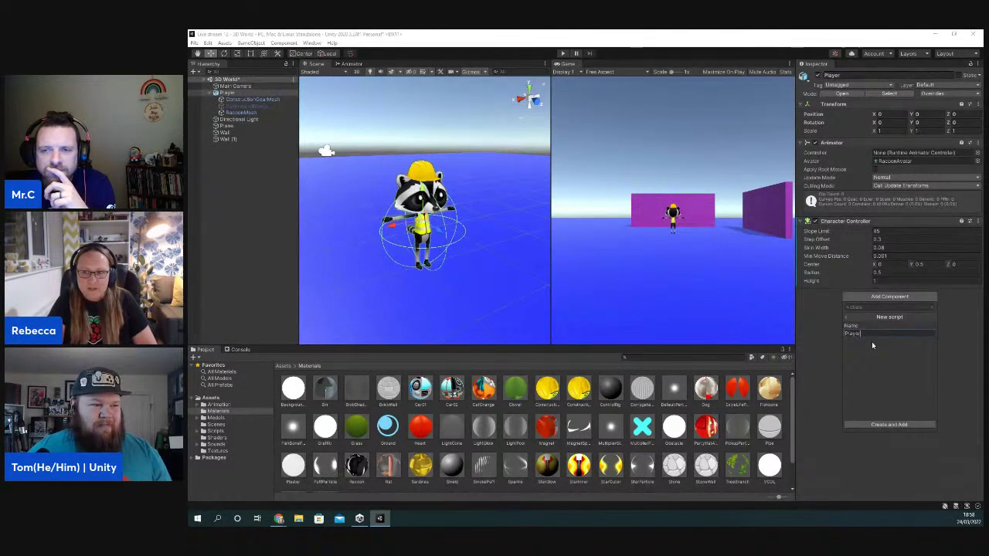
{"action": "type", "text": "rContr"}
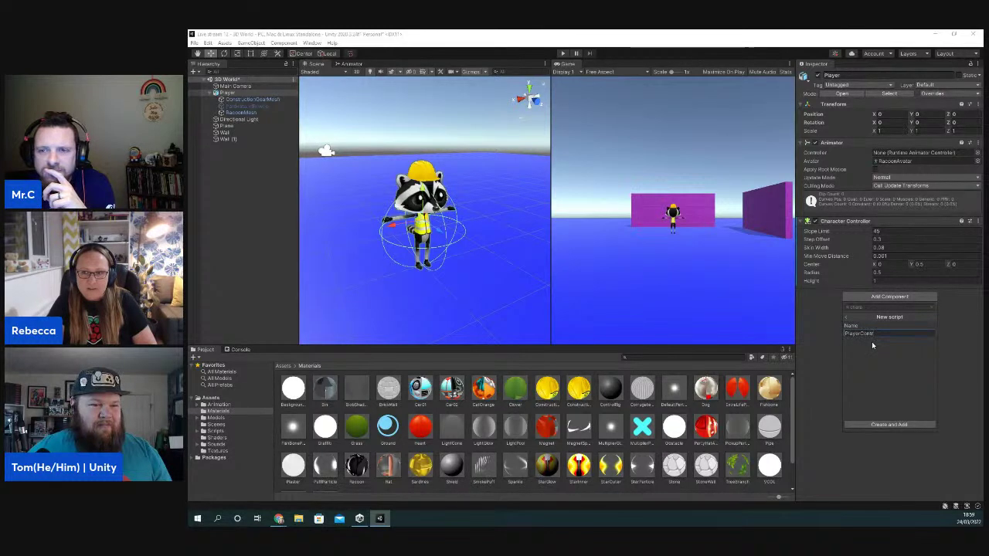
{"action": "type", "text": "oller"}
{"action": "key", "text": "Return"}
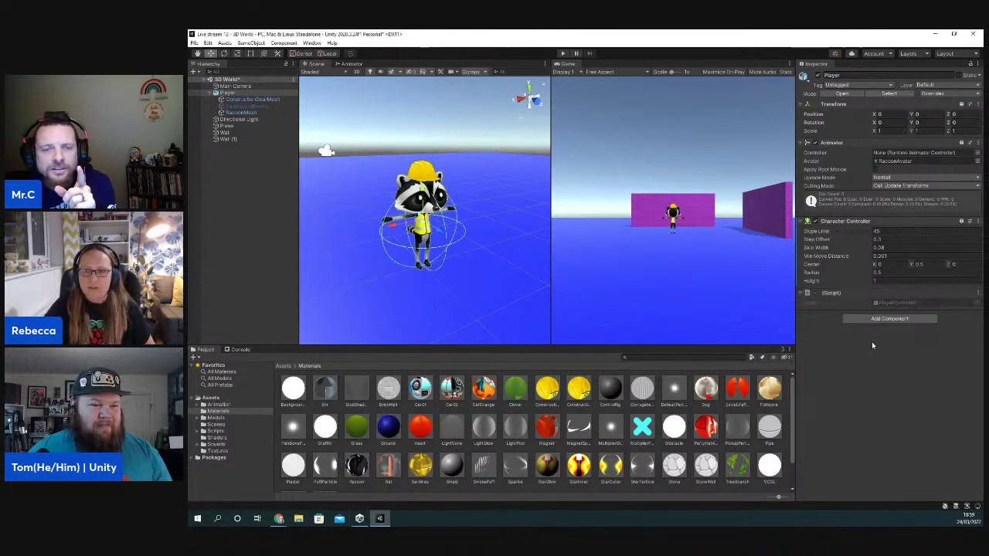
- Try to open the PlayerController script from the Assets folder, and close the bug reporter without sending a report
{"action": "left_click", "coordinate": [214, 398]}
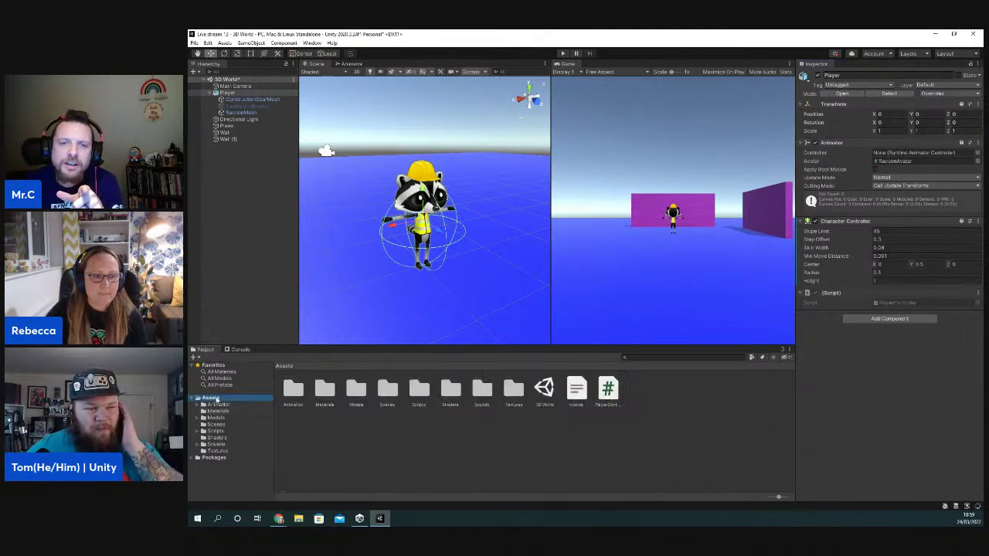
{"action": "double_click", "coordinate": [609, 391]}
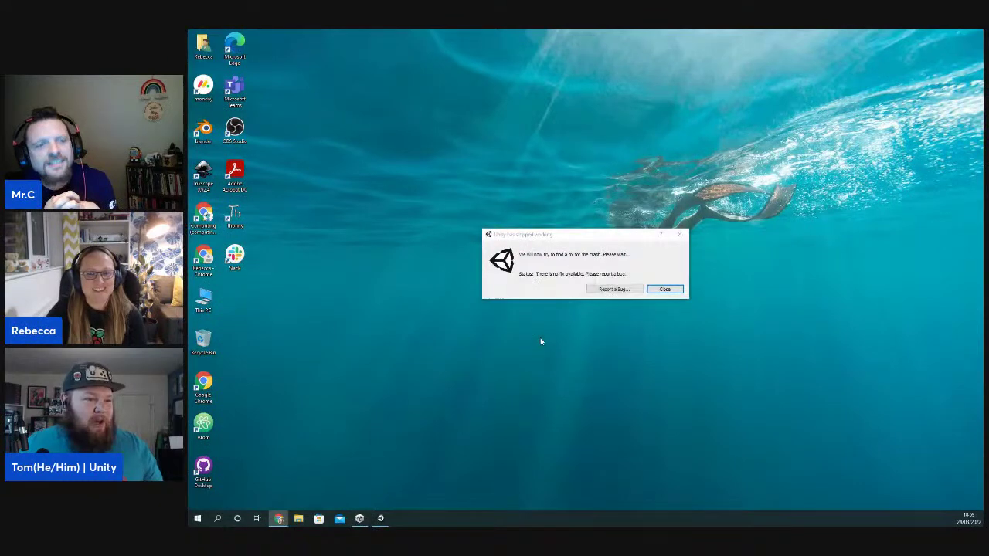
{"action": "left_click", "coordinate": [623, 291]}
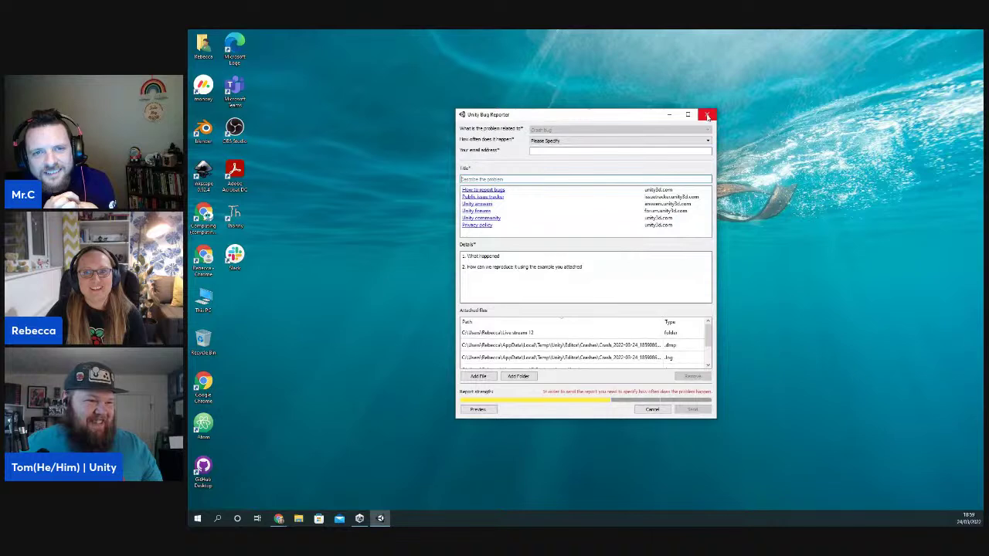
{"action": "left_click", "coordinate": [707, 114]}
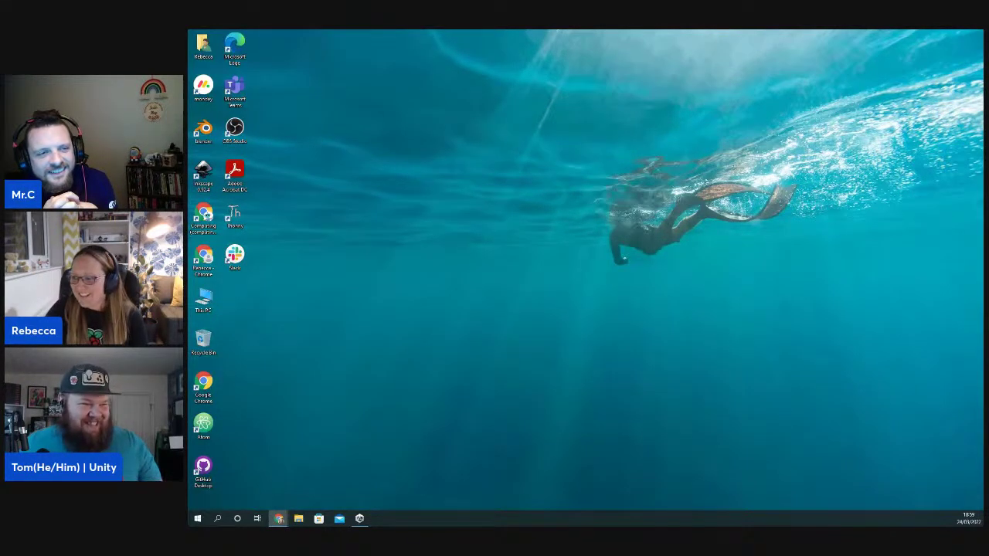
- Reopen the Live stream 12 project from Unity Hub and dismiss the editor update notice
{"action": "left_click", "coordinate": [235, 257]}
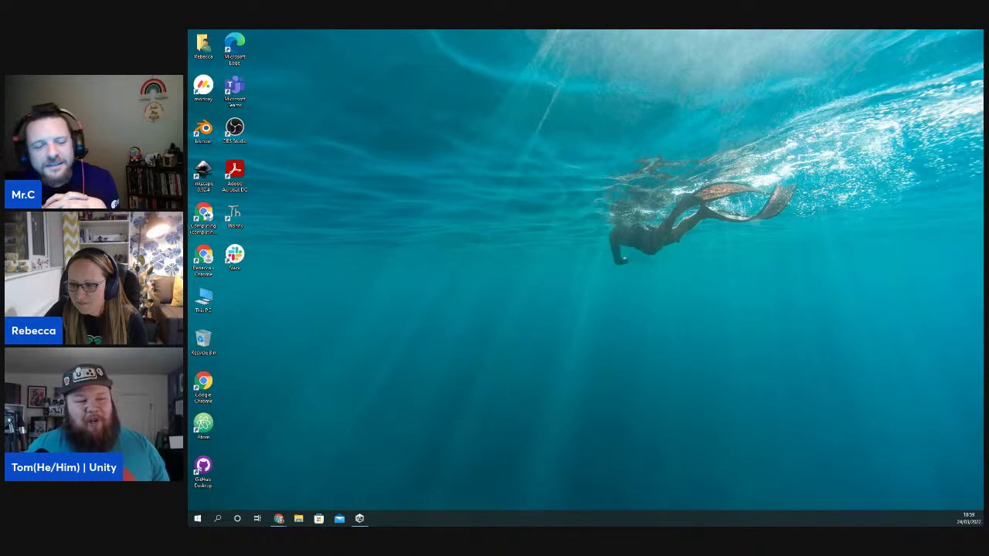
{"action": "left_click", "coordinate": [359, 518]}
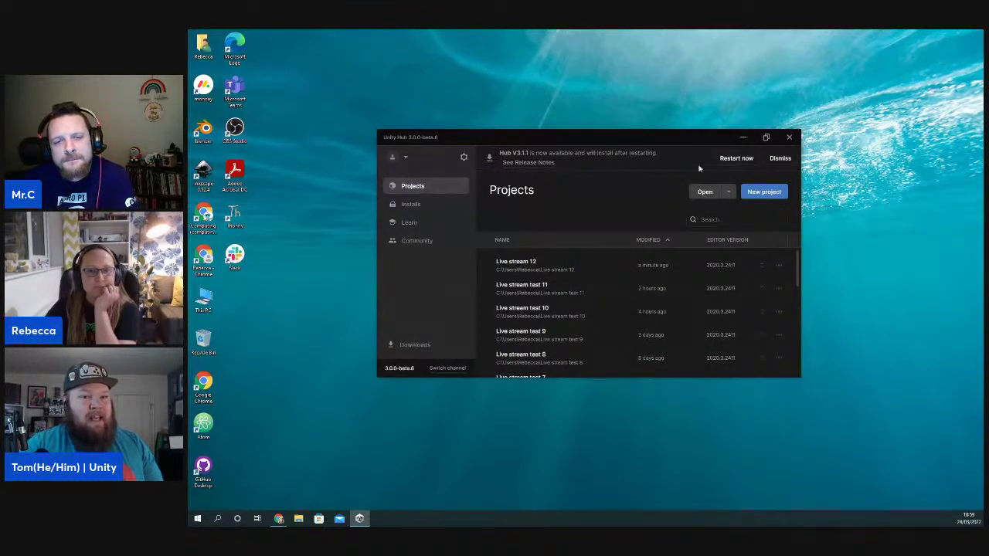
{"action": "left_click", "coordinate": [526, 265]}
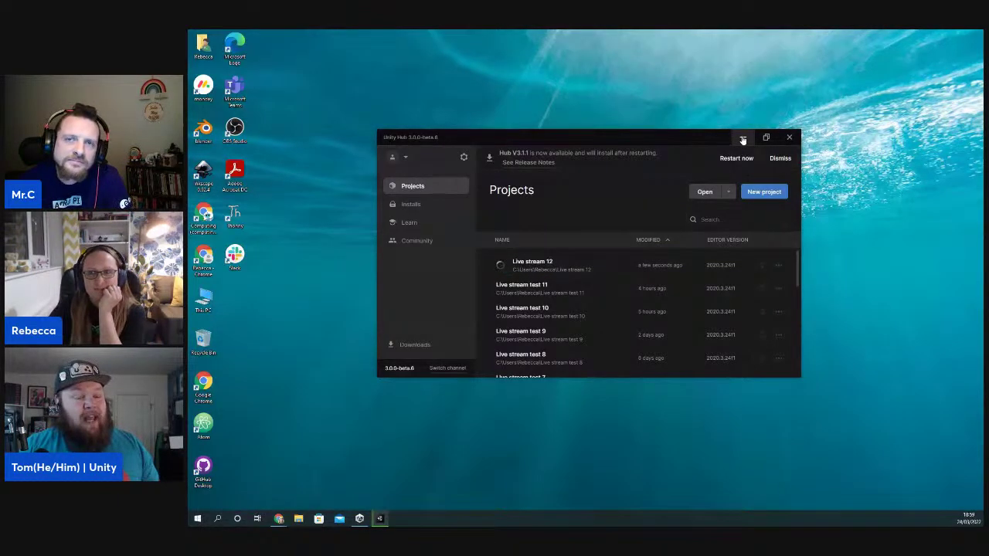
{"action": "left_click", "coordinate": [743, 139]}
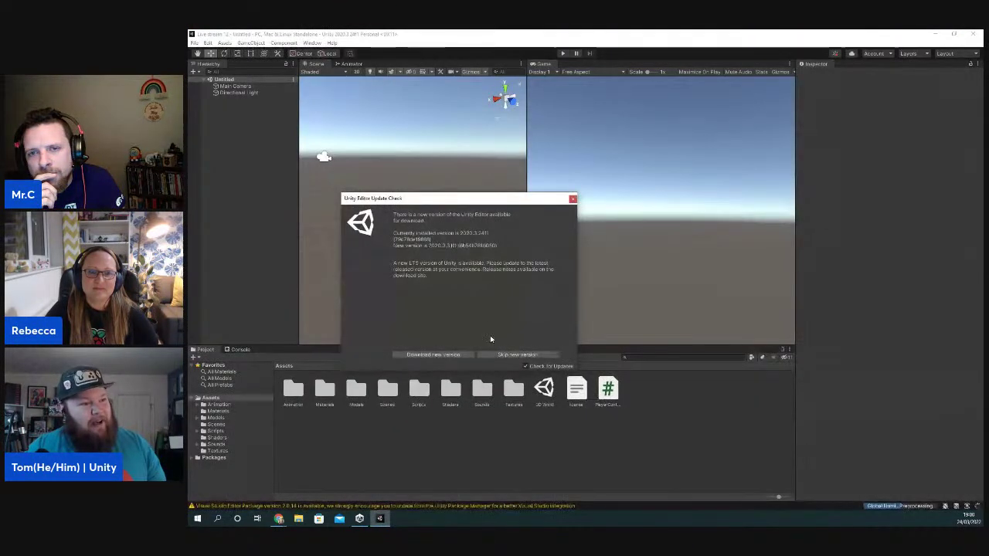
{"action": "left_click", "coordinate": [572, 200]}
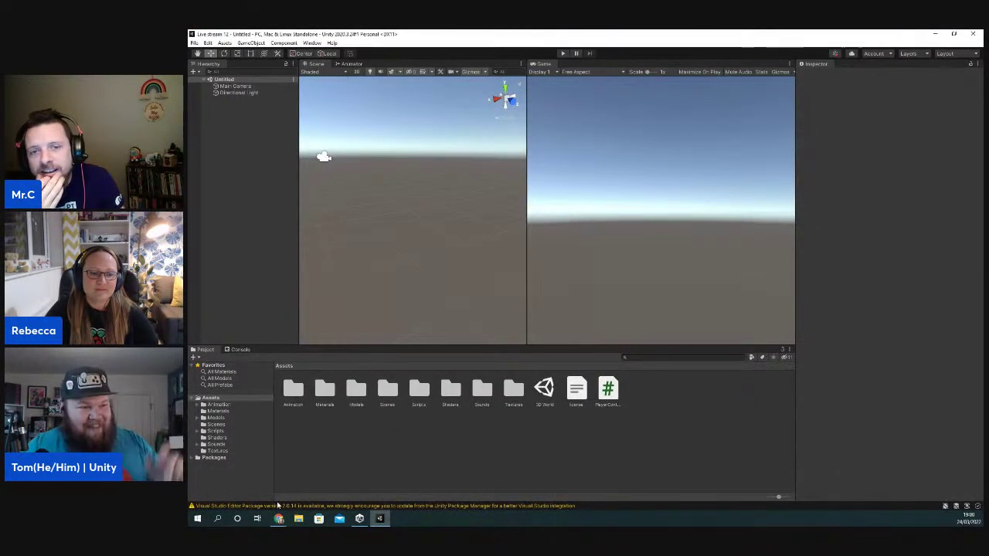
{"action": "left_click", "coordinate": [279, 505]}
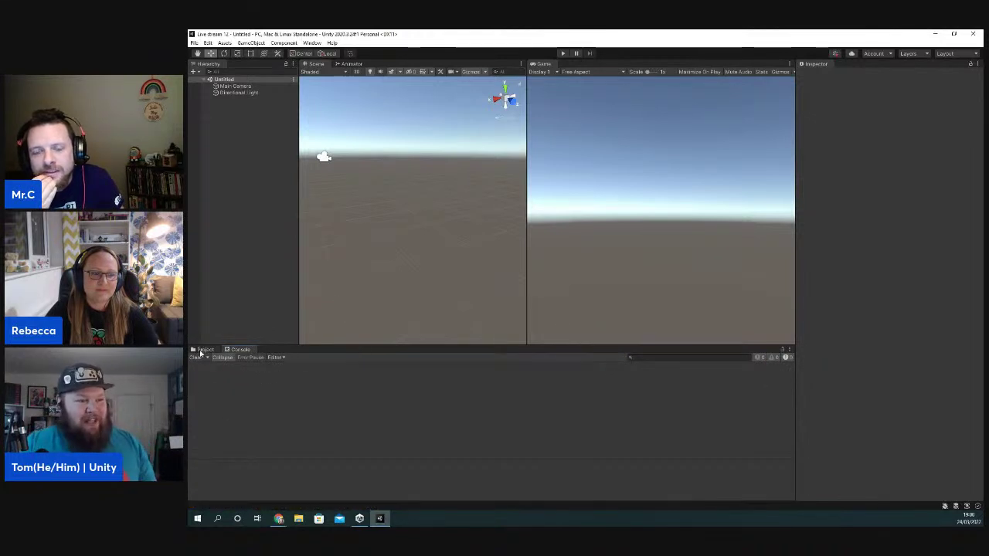
{"action": "left_click", "coordinate": [202, 350]}
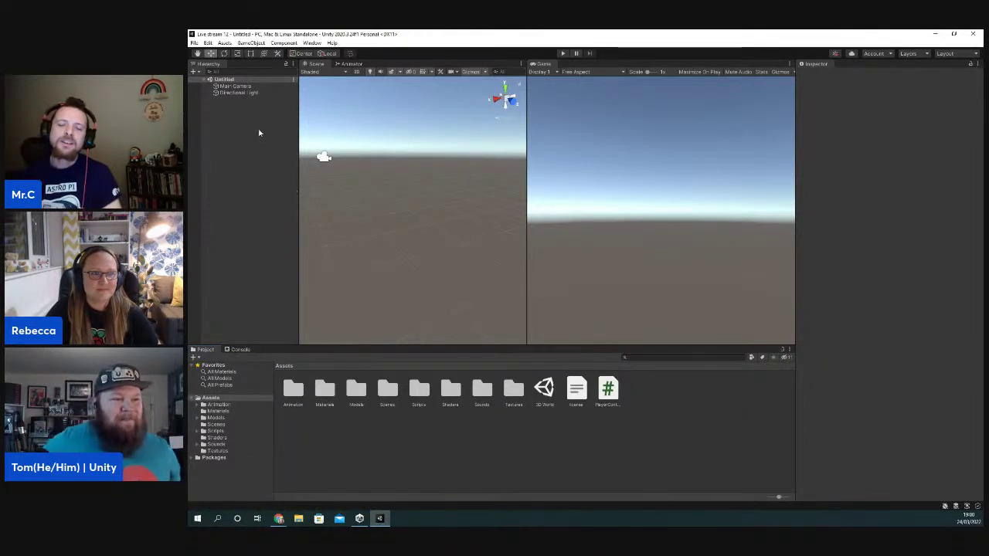
{"action": "right_click", "coordinate": [231, 82]}
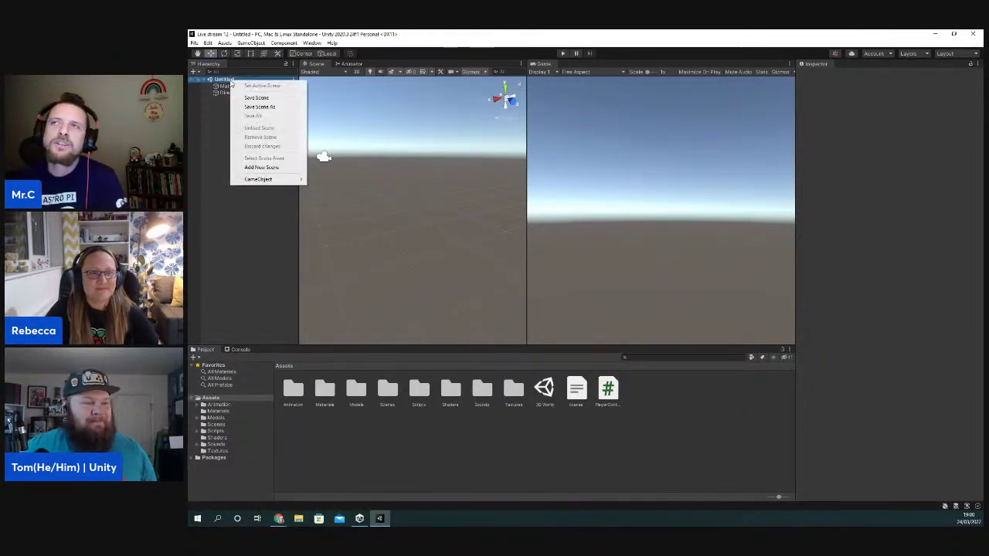
{"action": "left_click", "coordinate": [251, 106]}
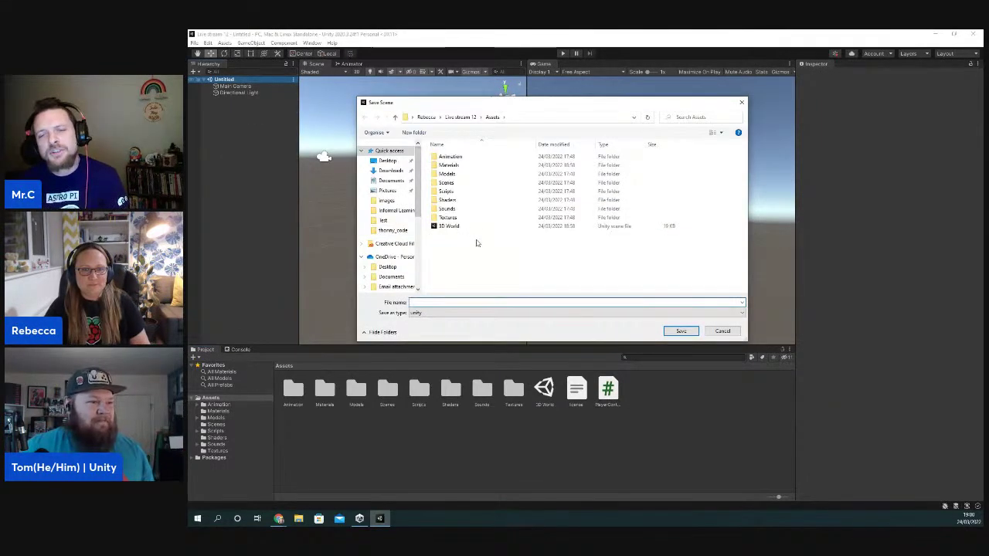
{"action": "left_click", "coordinate": [722, 331]}
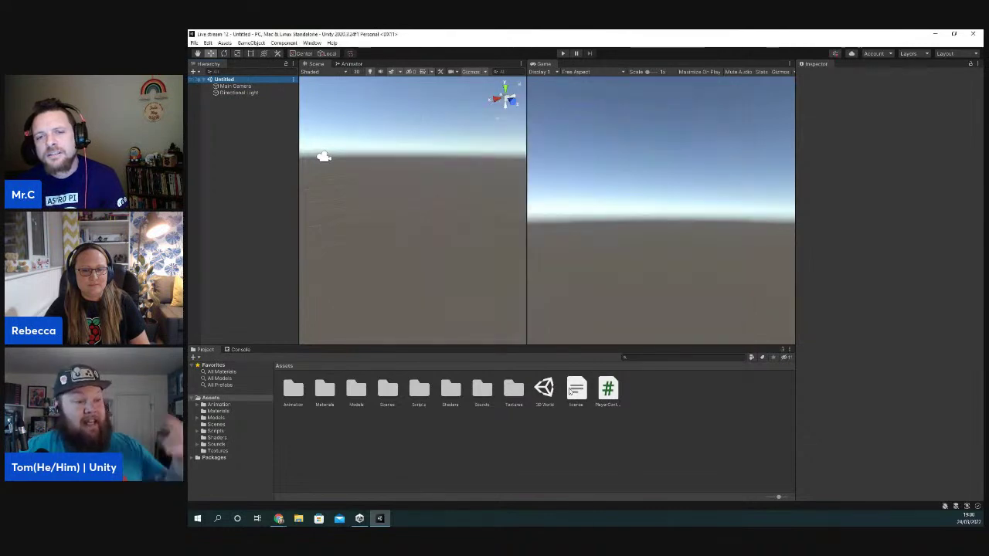
- Open the 3D World scene from the Assets folder and select the Player raccoon
{"action": "left_click", "coordinate": [544, 389]}
{"action": "double_click", "coordinate": [545, 389]}
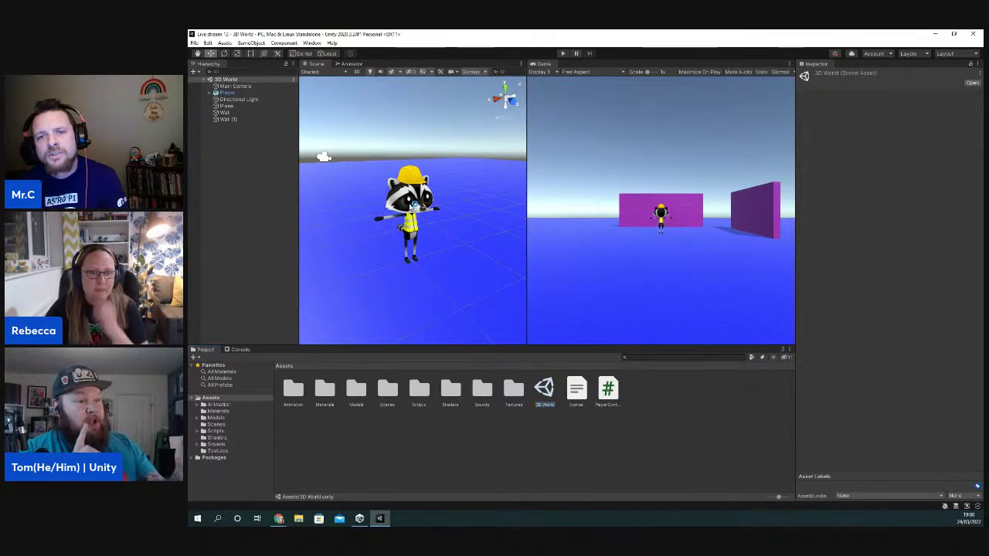
{"action": "left_click", "coordinate": [412, 207]}
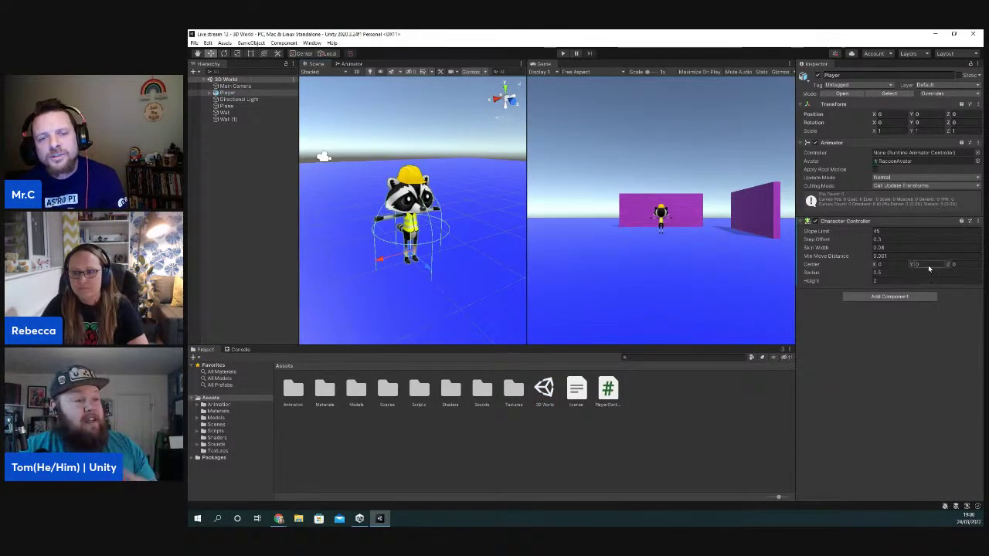
- Set the Player's Character Controller center Y to 0.5 and height to 1, and save the scene
{"action": "left_click_drag", "start_coordinate": [929, 267], "coordinate": [908, 267]}
{"action": "type", "text": "0.50"}
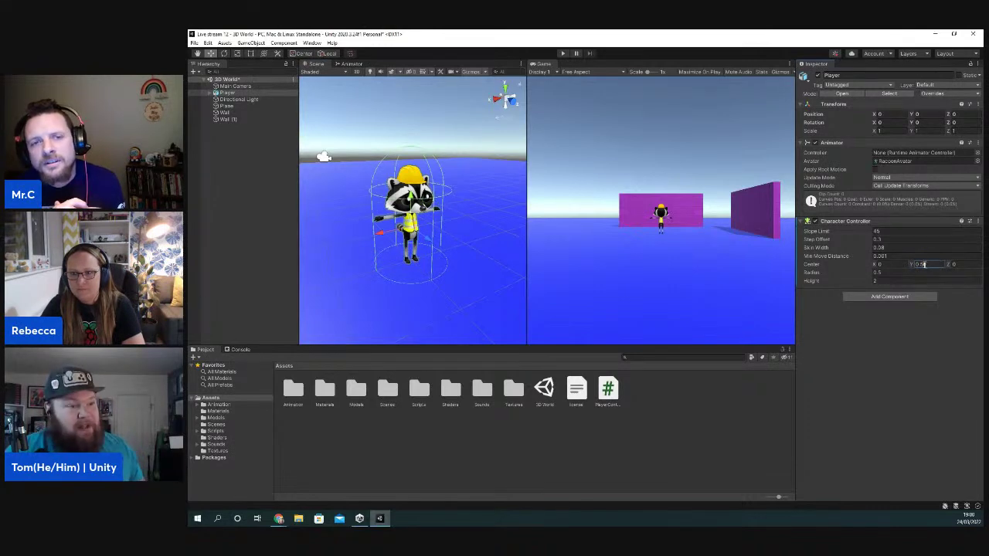
{"action": "left_click", "coordinate": [863, 281]}
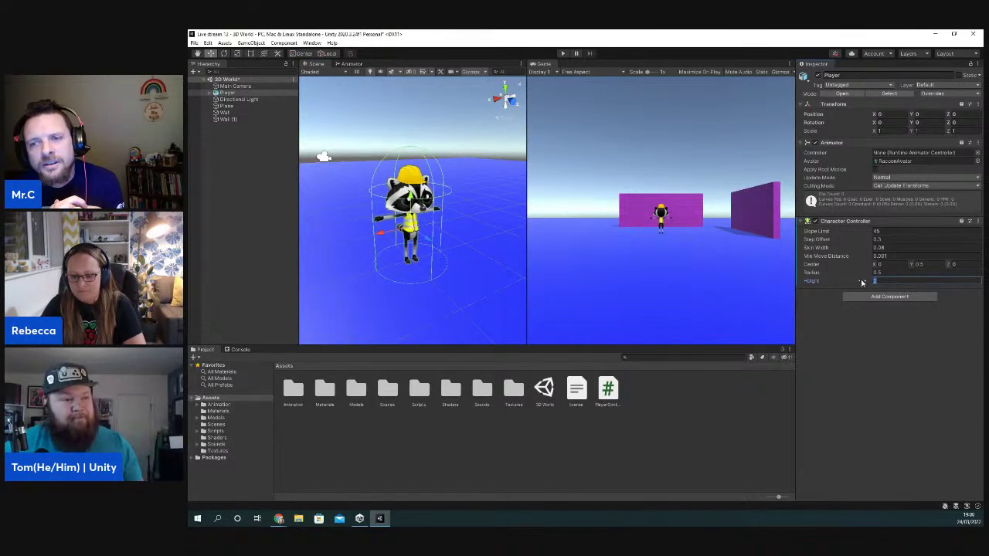
{"action": "type", "text": "1"}
{"action": "left_click", "coordinate": [892, 273]}
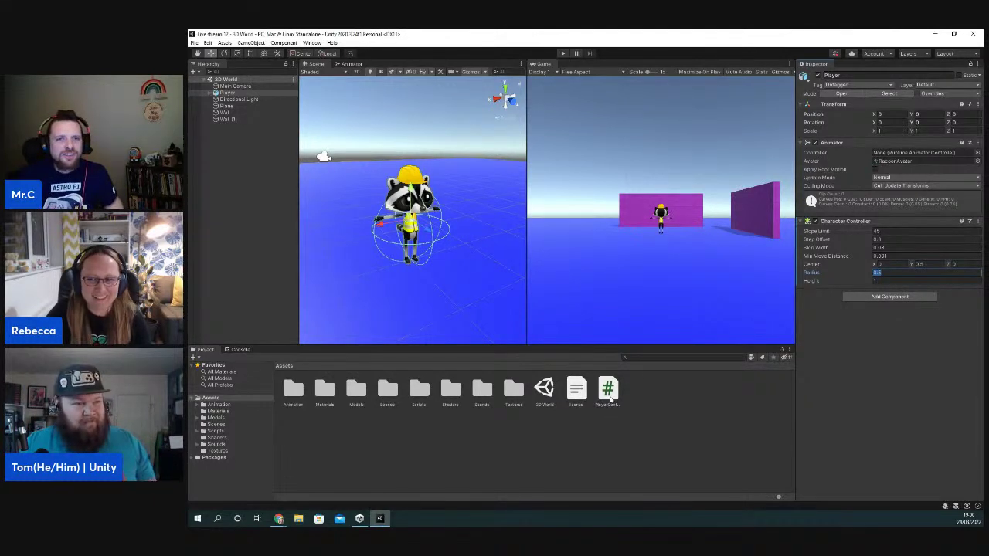
{"action": "left_click", "coordinate": [609, 393]}
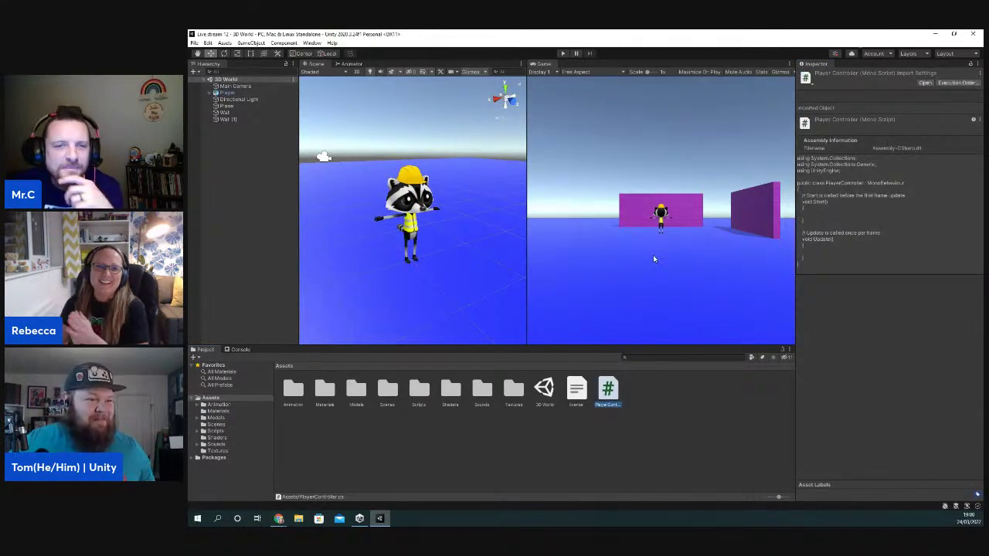
{"action": "left_click", "coordinate": [415, 219]}
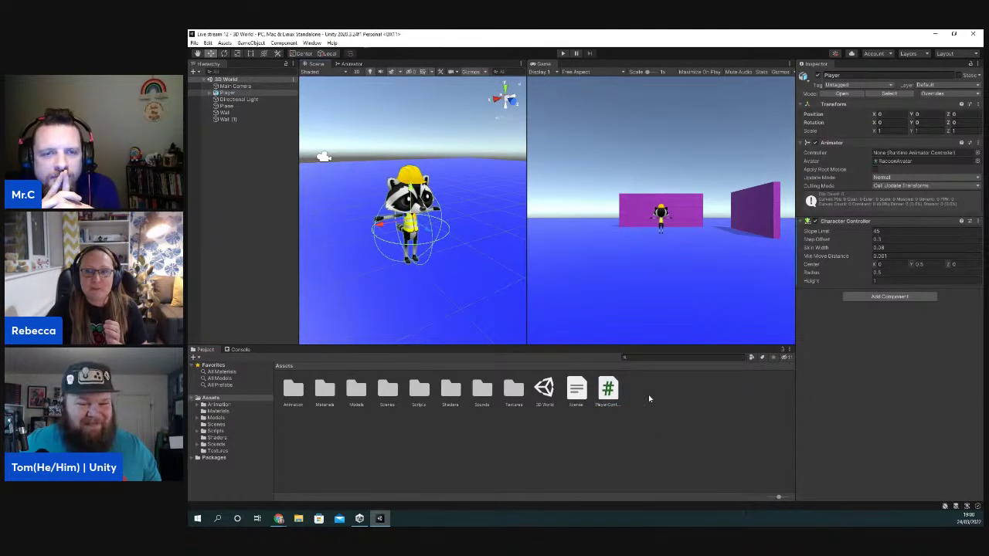
{"action": "left_click", "coordinate": [903, 298]}
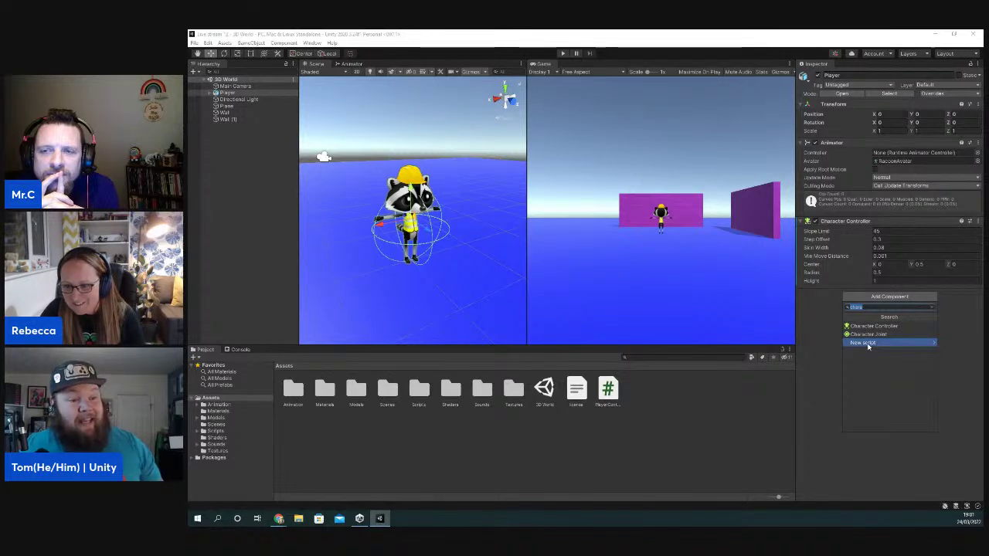
{"action": "left_click", "coordinate": [866, 342]}
{"action": "left_click", "coordinate": [846, 319]}
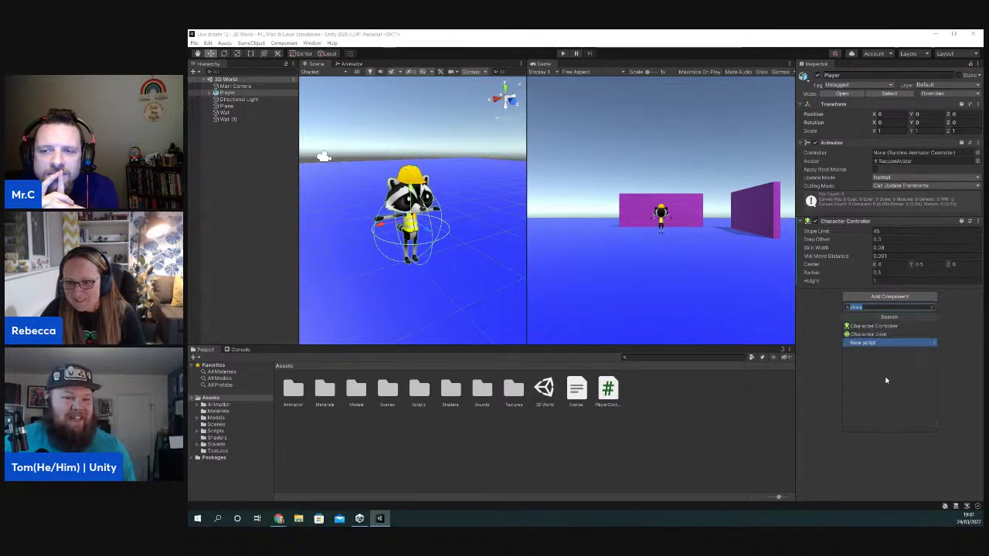
{"action": "left_click", "coordinate": [826, 379]}
- Attach the existing PlayerController script to the Player as a component and select the script asset
{"action": "left_click", "coordinate": [608, 391]}
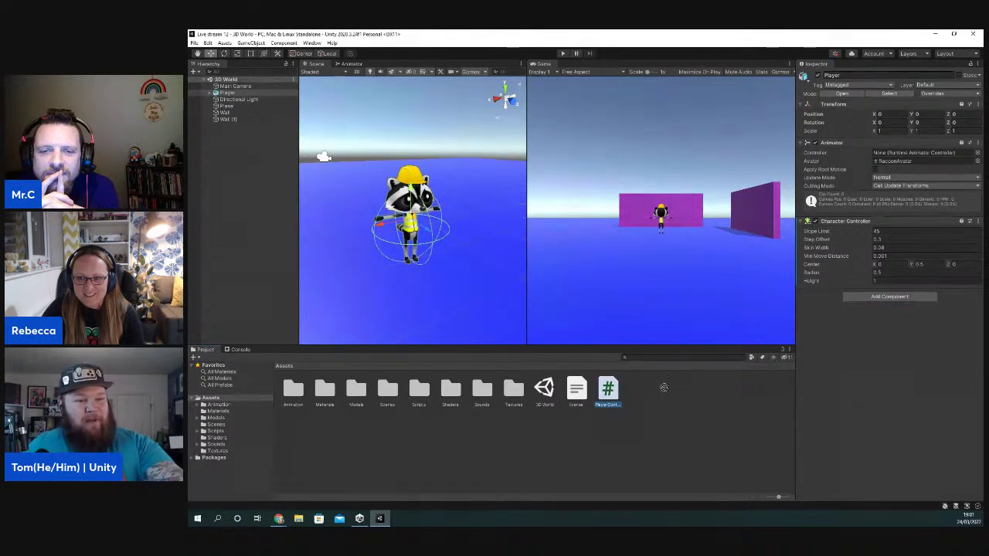
{"action": "left_click_drag", "start_coordinate": [623, 389], "coordinate": [903, 320]}
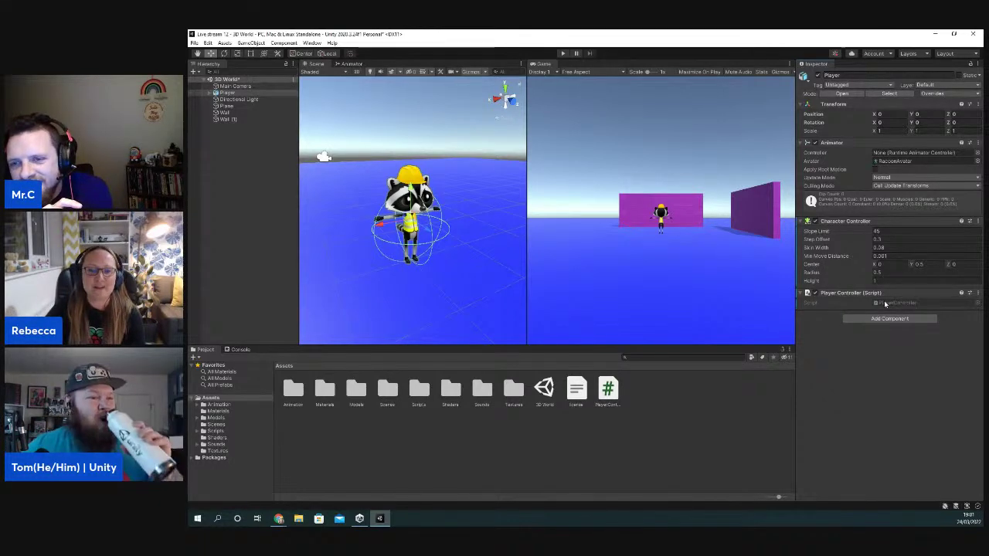
{"action": "left_click", "coordinate": [608, 392]}
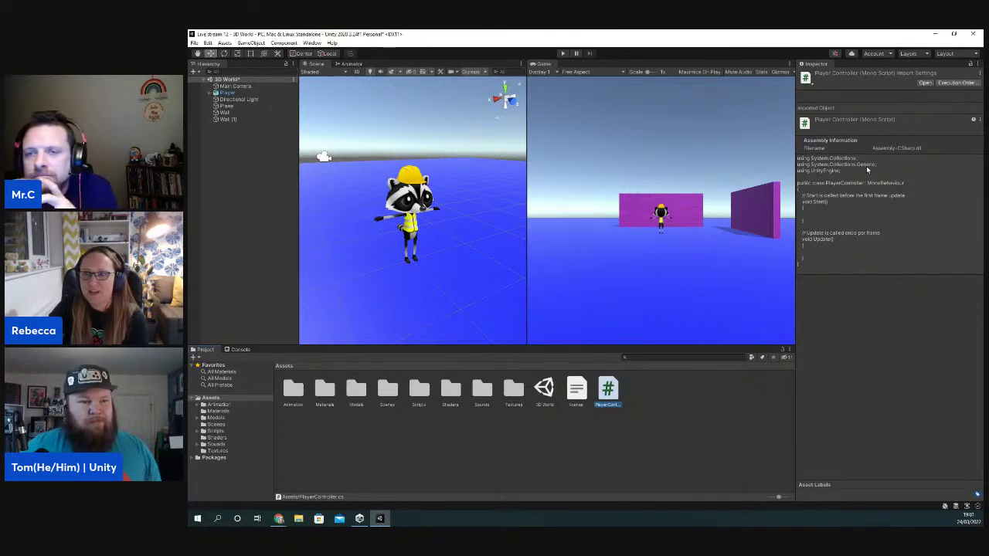
- Open the PlayerController script in Visual Studio and dismiss the feedback survey prompt
{"action": "double_click", "coordinate": [608, 391]}
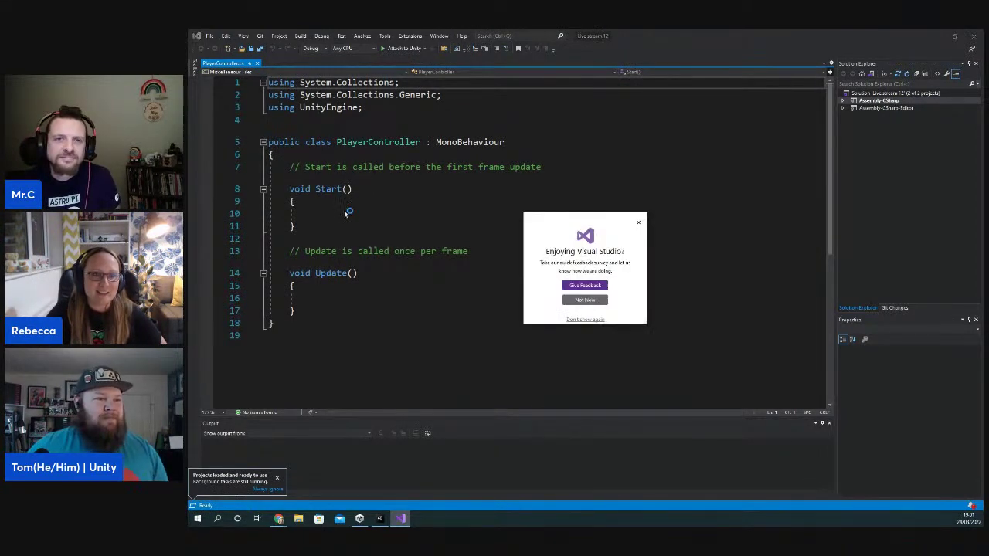
{"action": "left_click", "coordinate": [640, 220]}
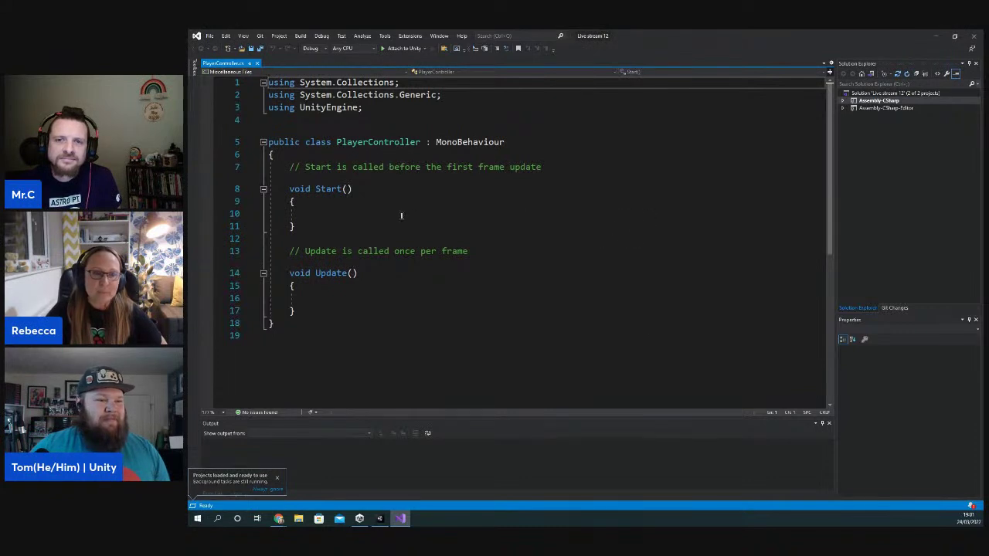
{"action": "left_click", "coordinate": [311, 214]}
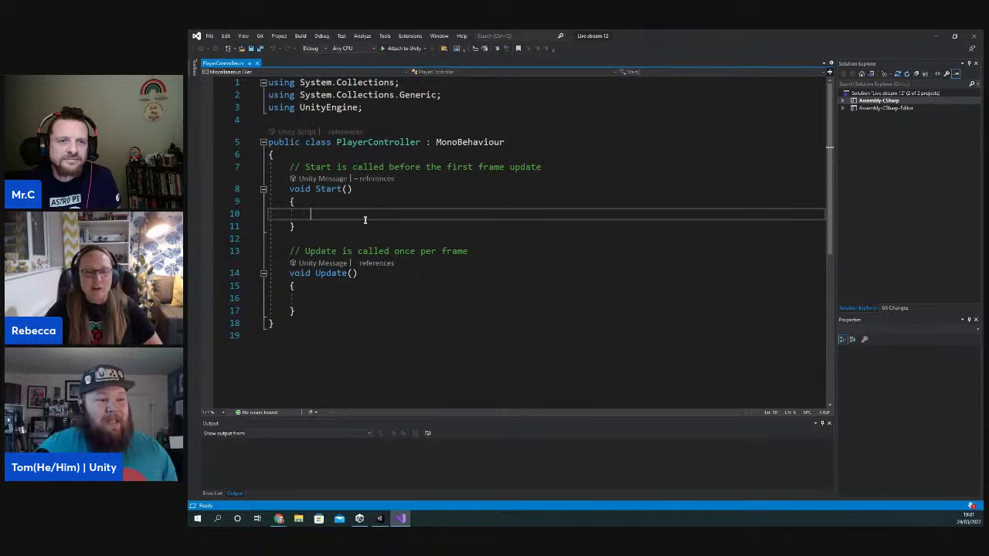
{"action": "left_click", "coordinate": [349, 301]}
{"action": "left_click", "coordinate": [341, 218]}
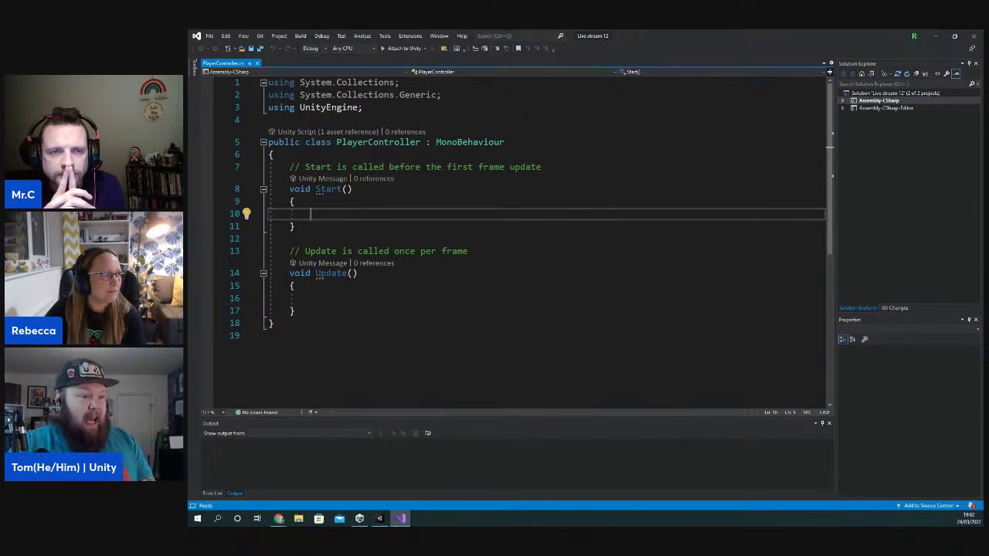
- In Update(), read speed from the "Vertical" axis, get the forward direction and CharacterController, call controller.SimpleMove(forward * speed), with comments, and save the script
{"action": "key", "text": "alt+Tab"}
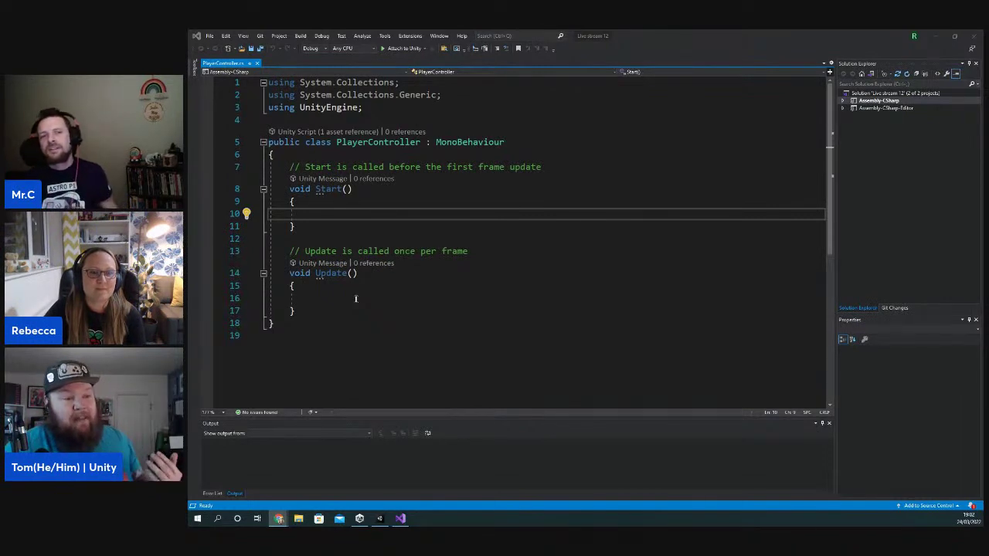
{"action": "left_click", "coordinate": [356, 298]}
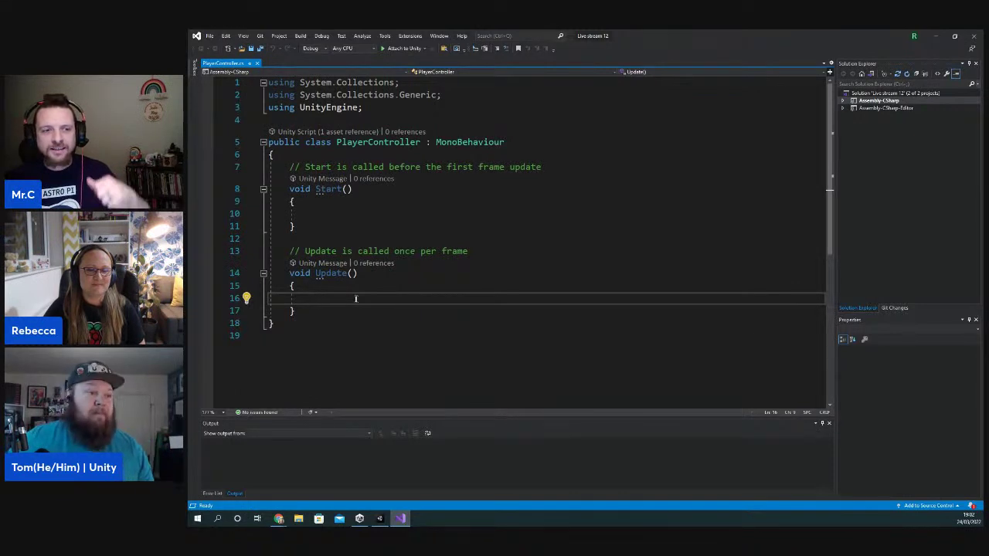
{"action": "scroll", "coordinate": [355, 298], "scroll_direction": "down", "scroll_amount": 1}
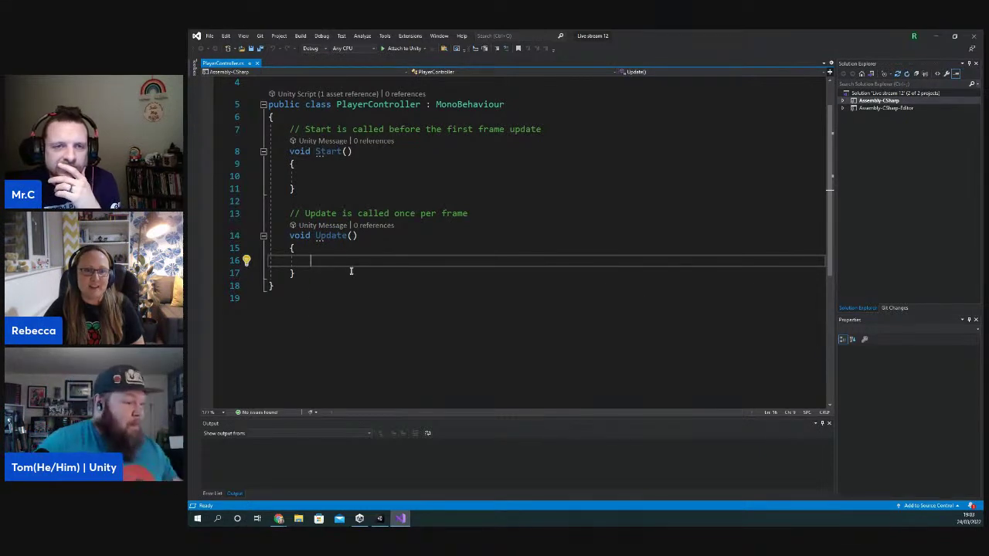
{"action": "type", "text": "float speed = Input.GetAxis(\"Vertical\");  // Forward is the forward direction for this character Vector3 forward = transform.TransformDirection(Vector3.forward);  // You need the Character Controller so you can use SimpleMove CharacterController controller = GetComponent<CharacterController>(); controller.SimpleMove(forward * speed);"}
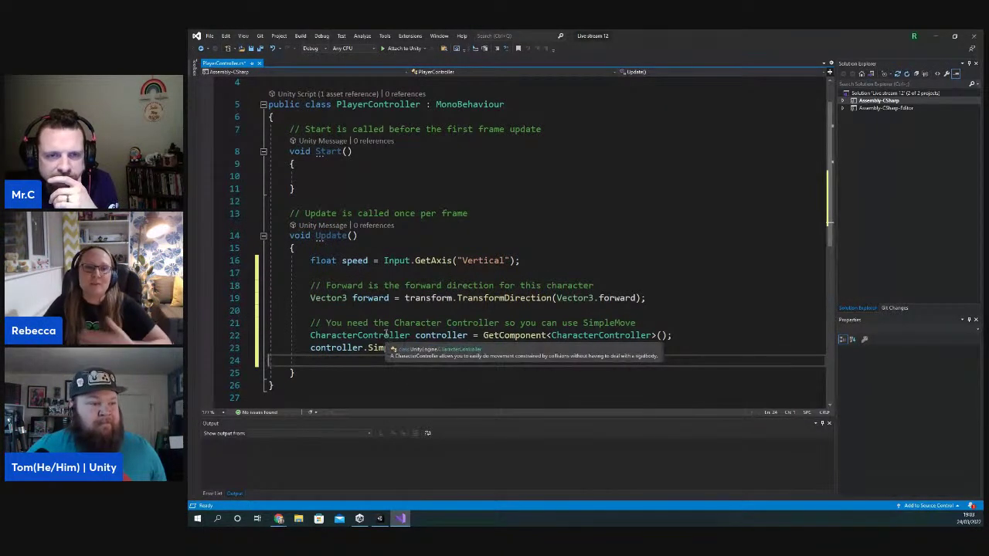
{"action": "left_click", "coordinate": [250, 49]}
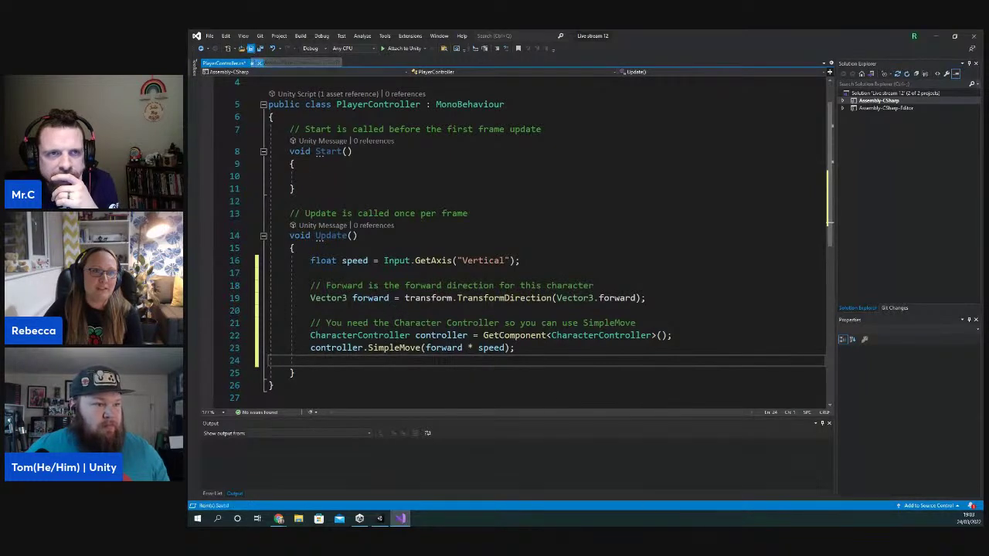
- Switch to Unity, play-test the Player's forward and backward movement, and stop play mode
{"action": "left_click", "coordinate": [380, 519]}
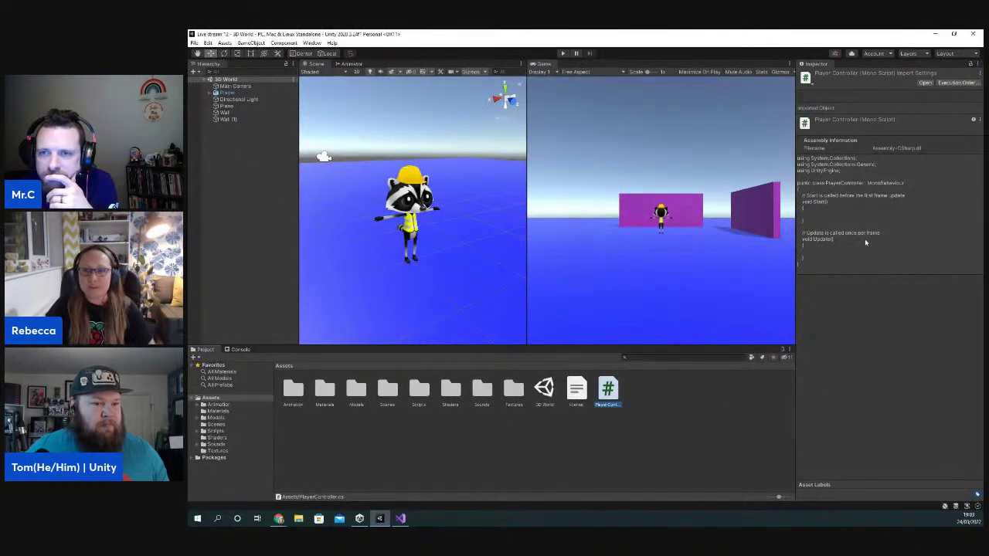
{"action": "left_click", "coordinate": [979, 73]}
{"action": "left_click", "coordinate": [964, 83]}
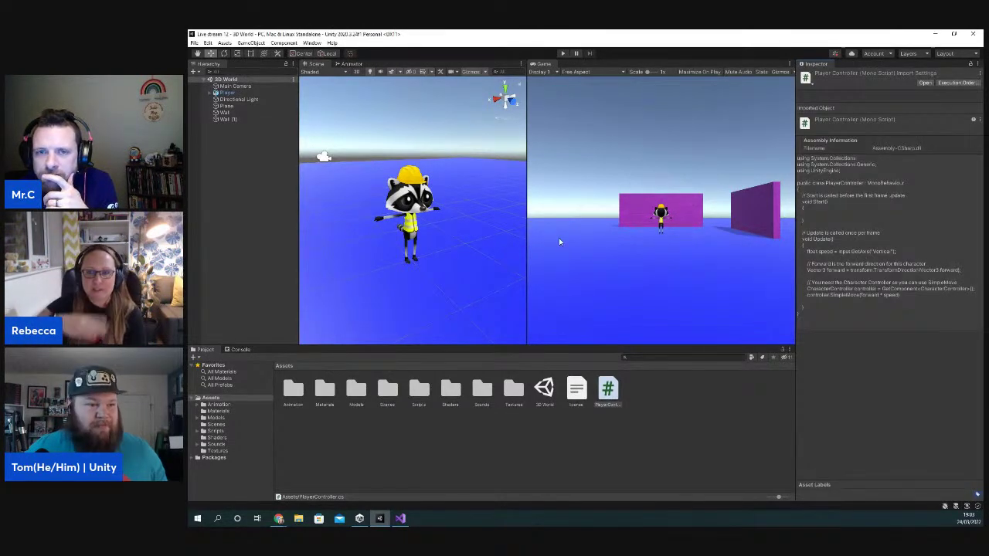
{"action": "left_click", "coordinate": [563, 54]}
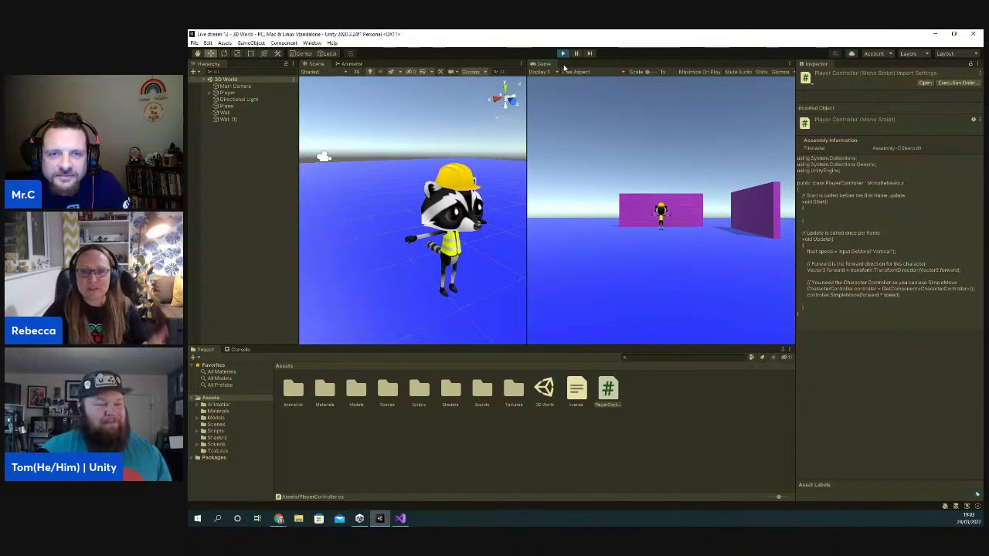
{"action": "left_click", "coordinate": [563, 53]}
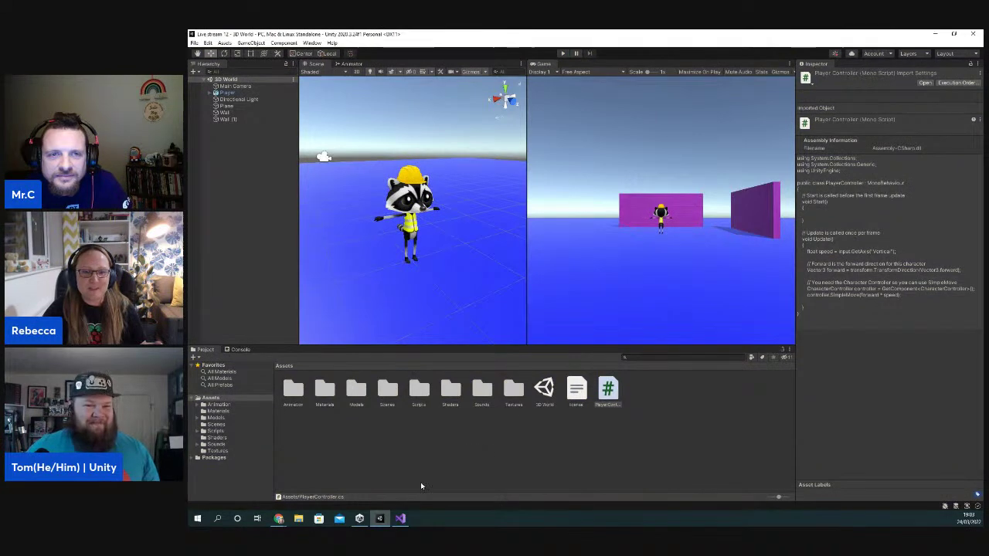
- In Visual Studio, insert the comment "Rotate around y-axis" and transform.Rotate(0, Input.GetAxis("Horizontal"), 0); below the speed line in Update(), and save the script
{"action": "left_click", "coordinate": [400, 518]}
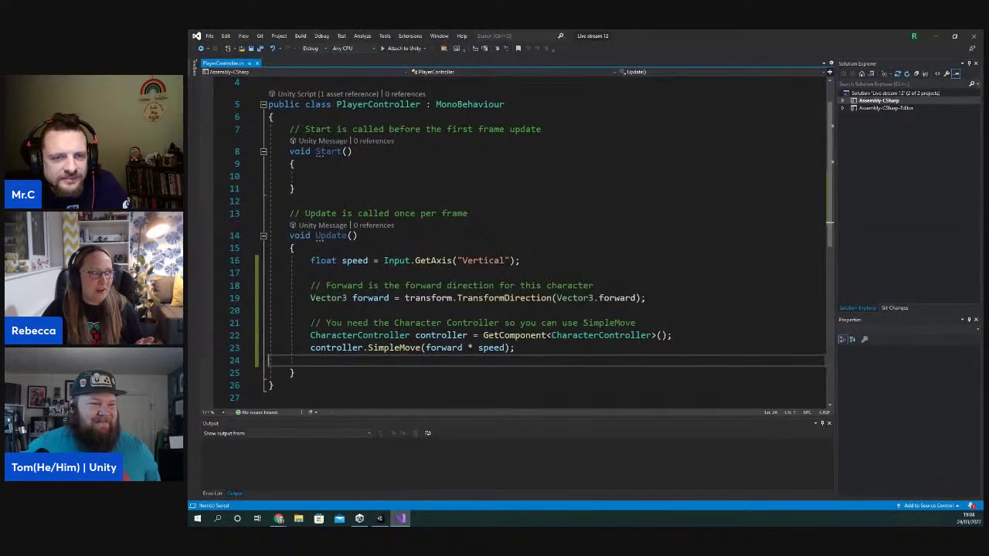
{"action": "key", "text": "alt+Tab"}
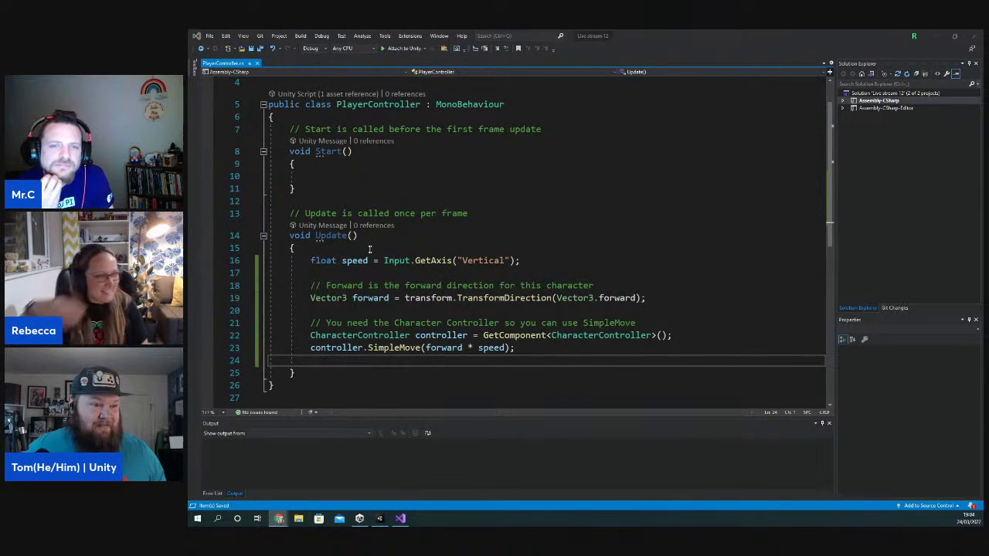
{"action": "left_click", "coordinate": [562, 262]}
{"action": "key", "text": "Return"}
{"action": "key", "text": "Return"}
{"action": "type", "text": "// Rotate around y-axis transform.Rotate(0, Input.GetAxis(\"Horizontal\"), 0);"}
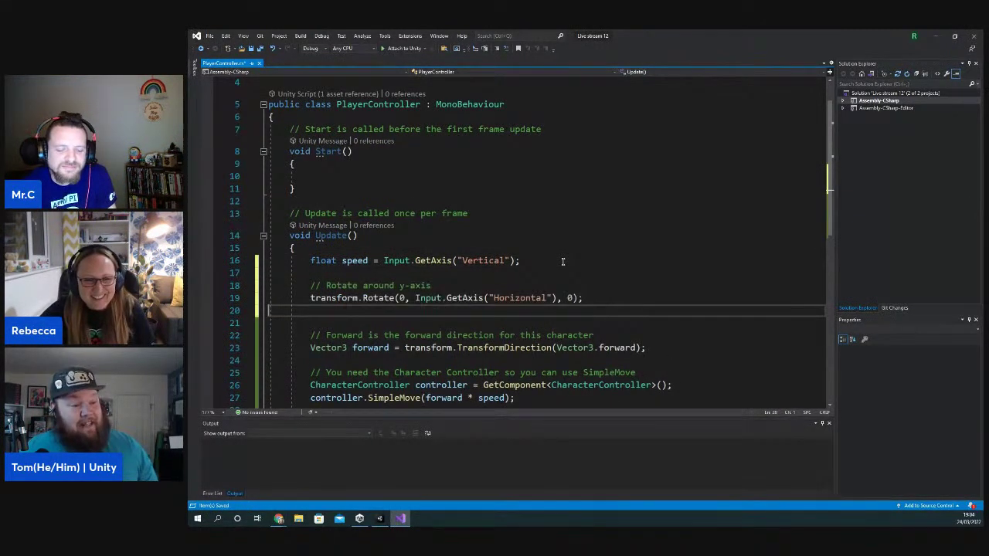
{"action": "key", "text": "BackSpace"}
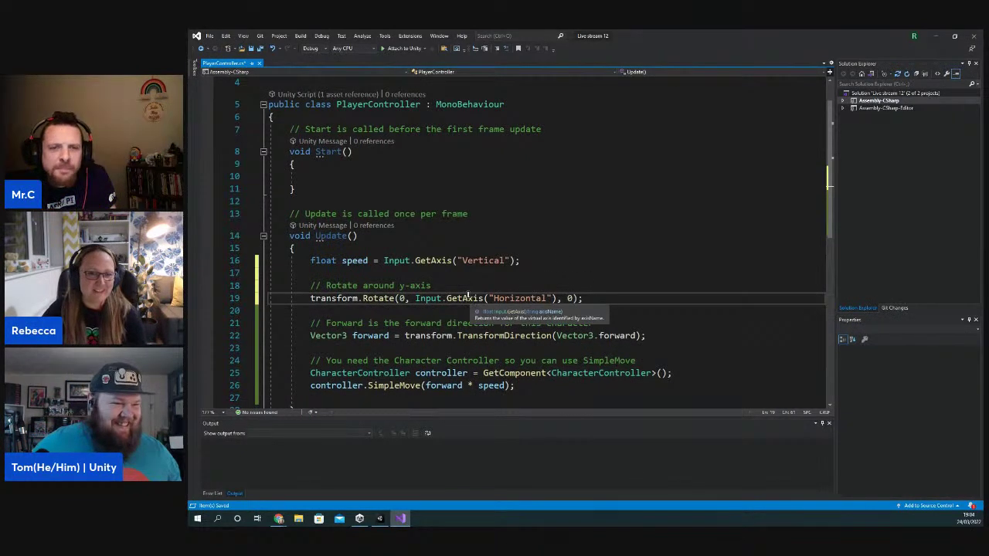
{"action": "left_click", "coordinate": [251, 49]}
- Switch to Unity, play-test turning the raccoon both ways and moving it forward, and stop play mode
{"action": "left_click", "coordinate": [380, 518]}
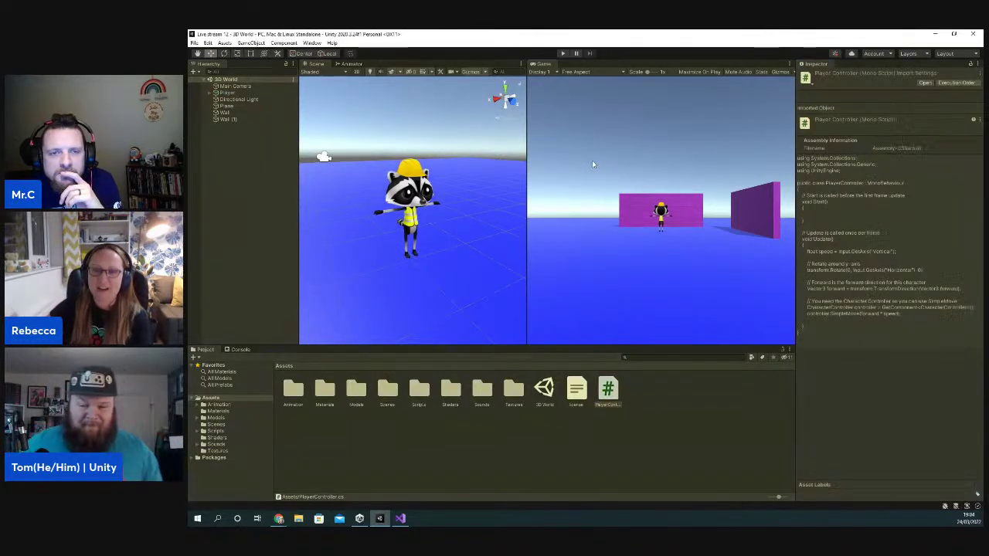
{"action": "key", "text": "Left"}
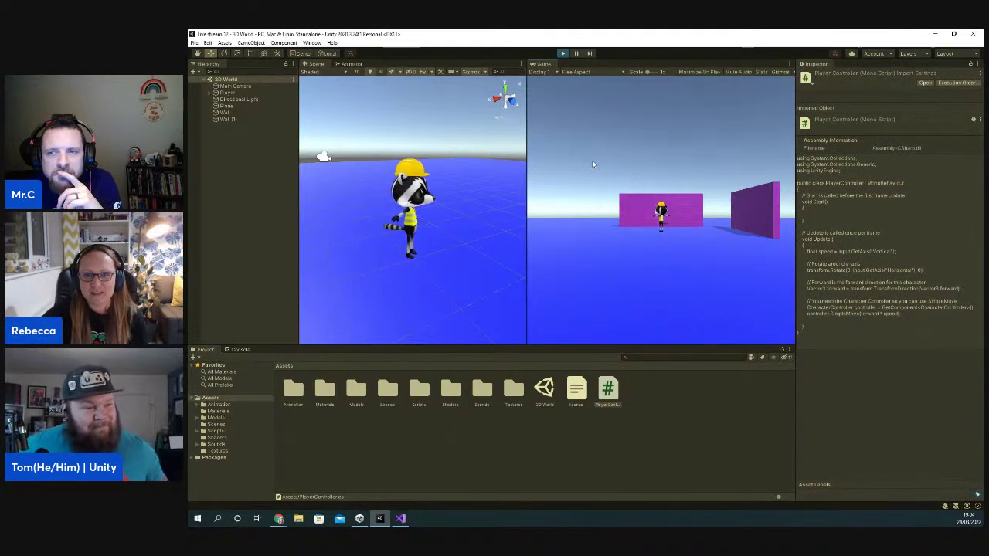
{"action": "key", "text": "Left"}
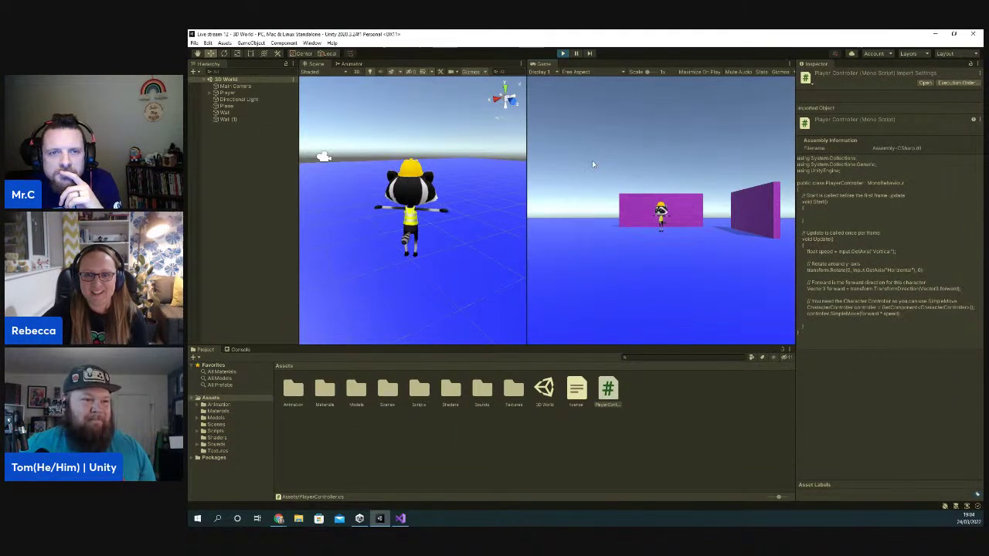
{"action": "key", "text": "Left"}
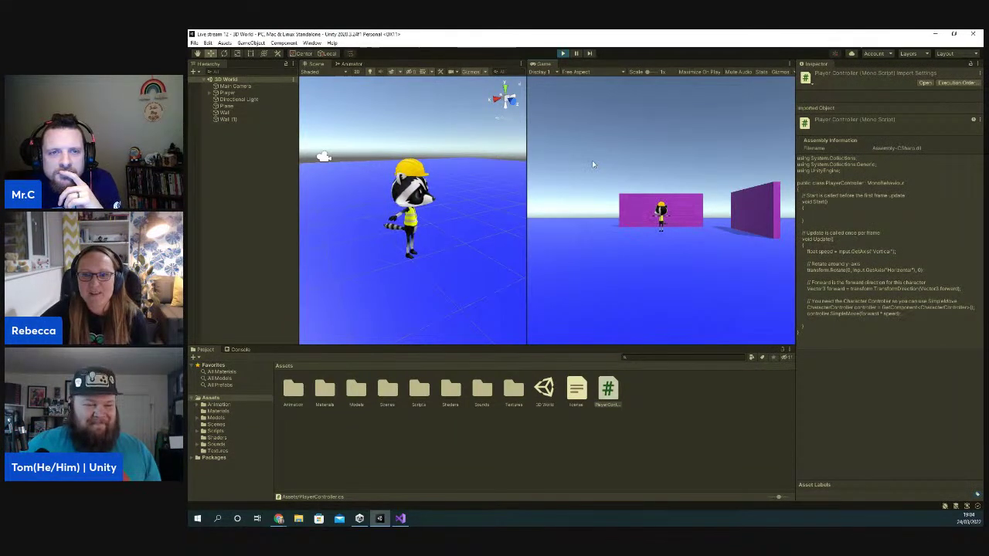
{"action": "key", "text": "Up"}
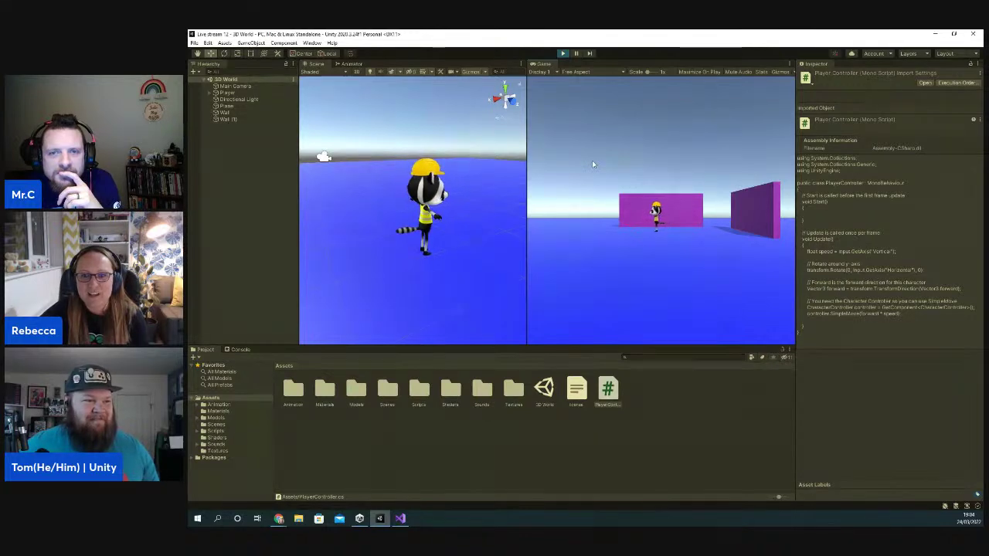
{"action": "key", "text": "Left"}
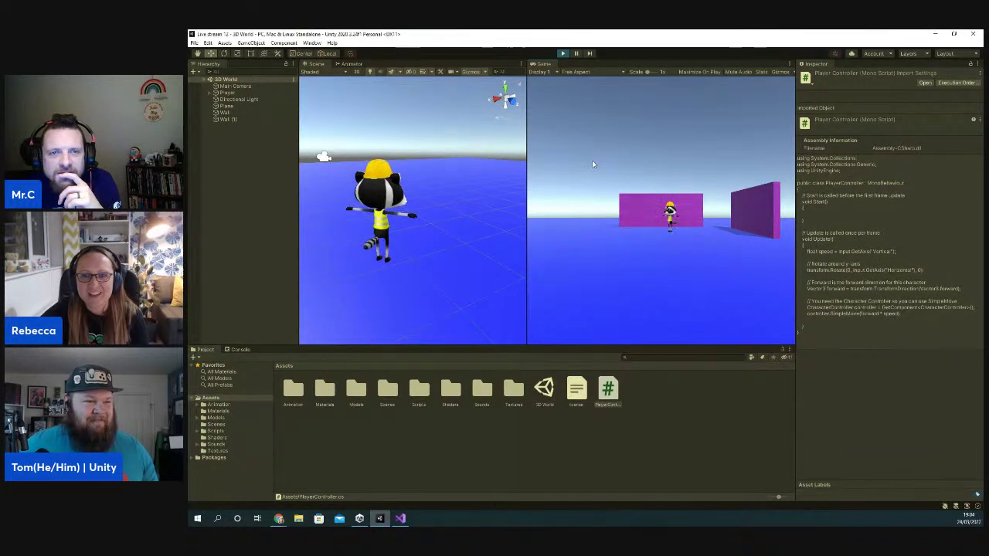
{"action": "key", "text": "Right"}
{"action": "key", "text": "Up"}
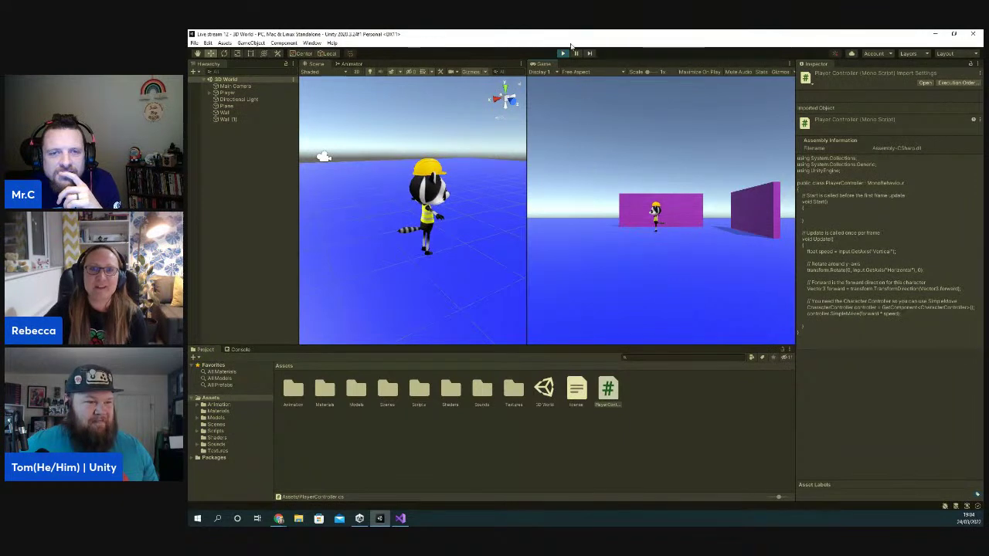
{"action": "left_click", "coordinate": [562, 53]}
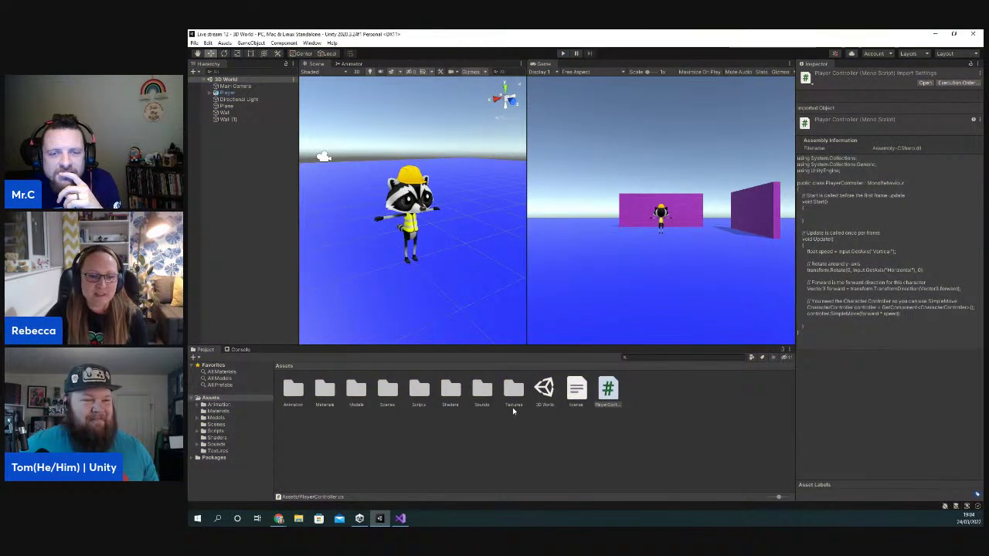
- In Visual Studio, declare public floats moveSpeed = 4.0f, with a floating-point comment, and rotateSpeed = 1.5f at the start of the PlayerController class
{"action": "left_click", "coordinate": [400, 518]}
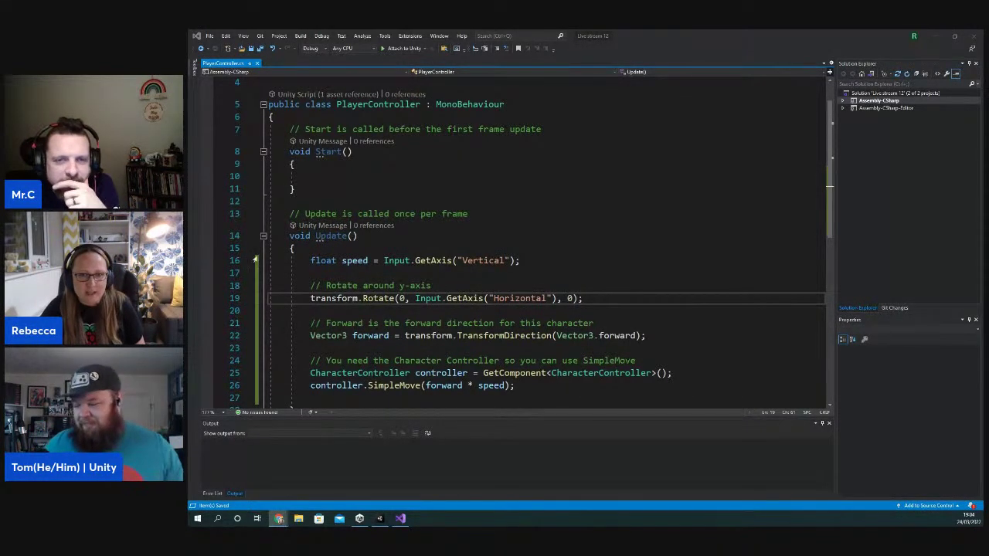
{"action": "scroll", "coordinate": [422, 179], "scroll_direction": "up", "scroll_amount": 1}
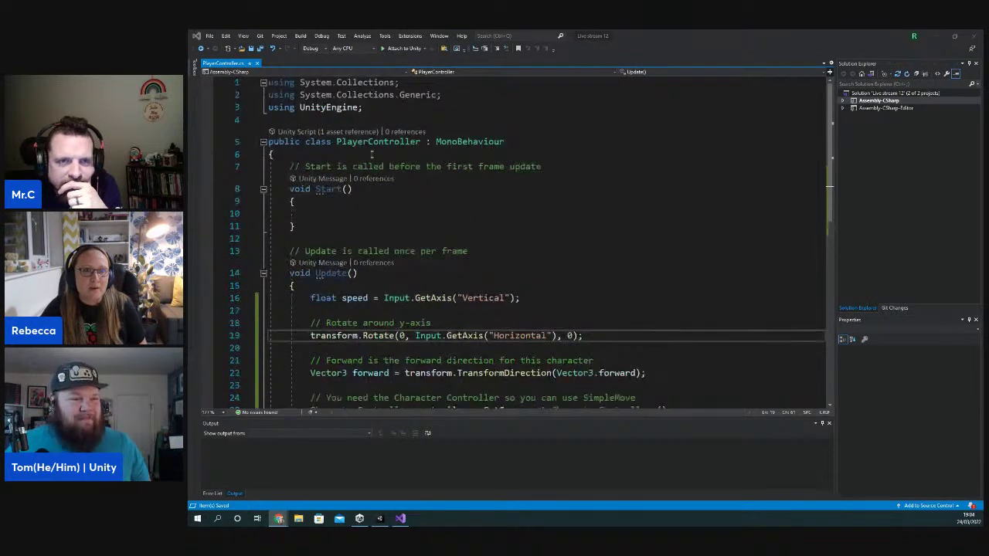
{"action": "left_click", "coordinate": [295, 156]}
{"action": "key", "text": "Return"}
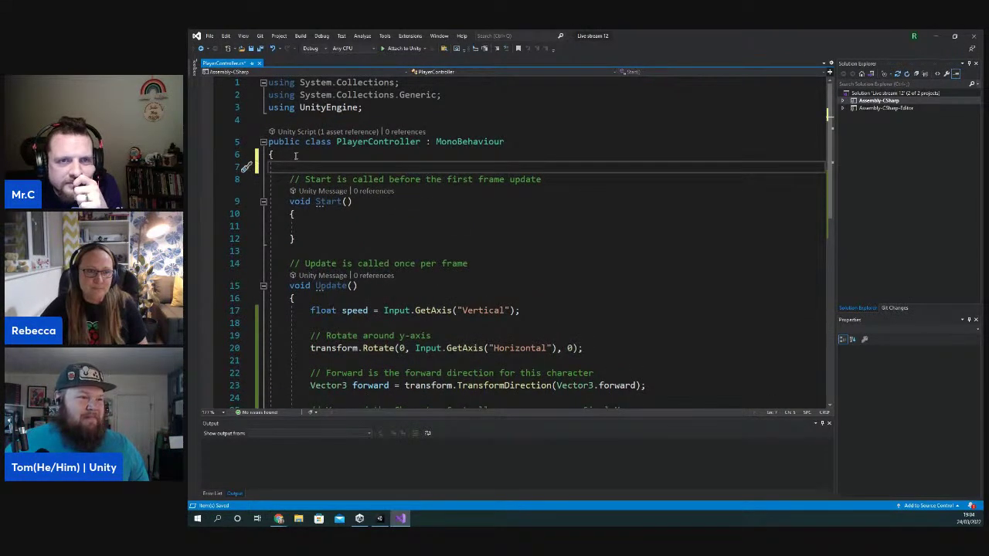
{"action": "type", "text": "public float moveSpeed = 4.0f; //The f at the end of the number says it is a floating-point number public float rotateSpeed = 1.5f;"}
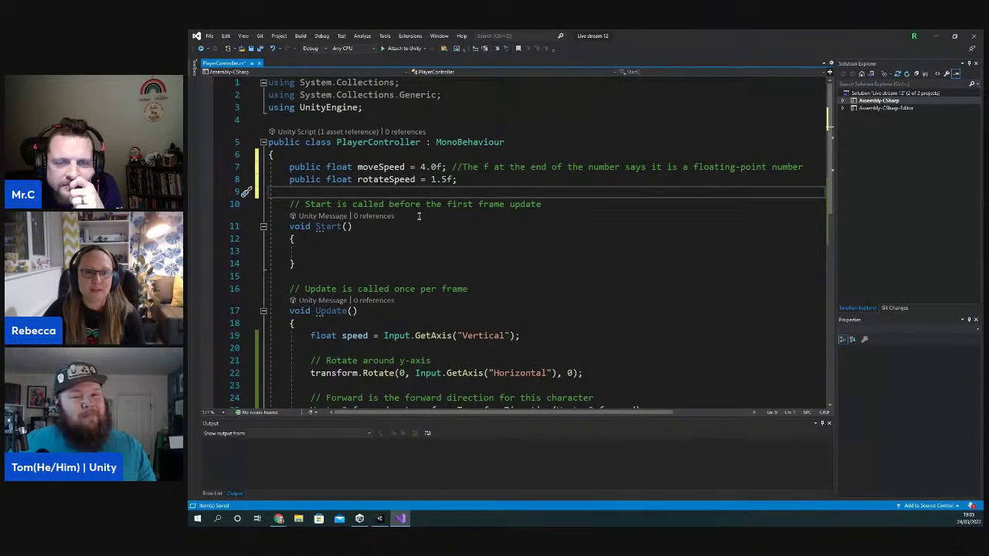
- Multiply the horizontal input in the transform.Rotate line by rotateSpeed
{"action": "scroll", "coordinate": [400, 223], "scroll_direction": "down", "scroll_amount": 4}
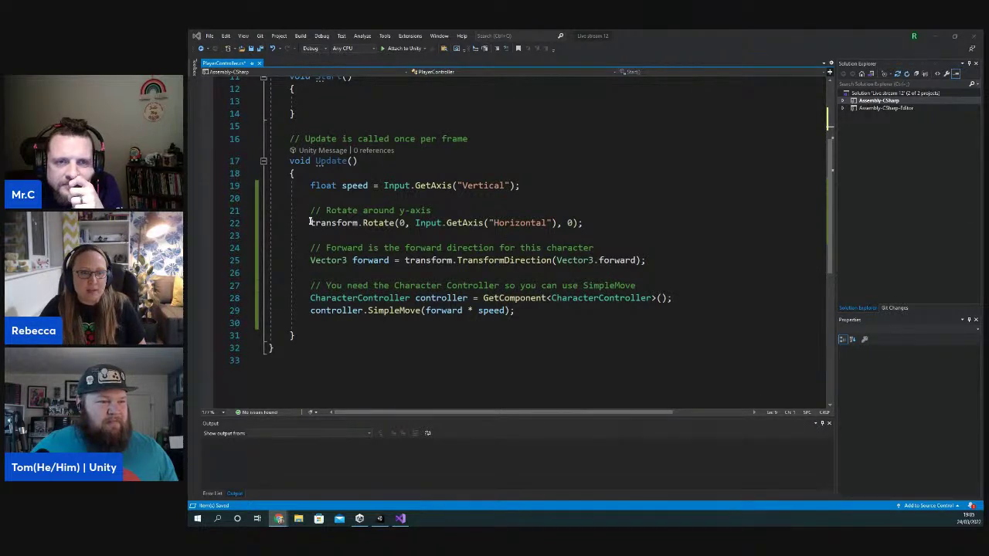
{"action": "left_click_drag", "start_coordinate": [310, 222], "coordinate": [583, 223]}
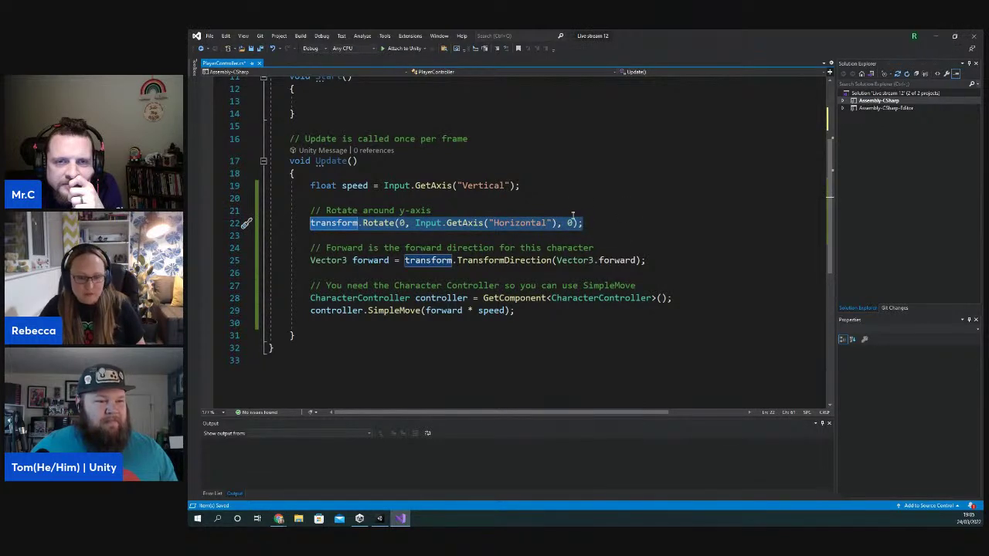
{"action": "type", "text": "transform.Rotate(0, Input.GetAxis(\"Horizontal\") * rotateSpeed, 0);"}
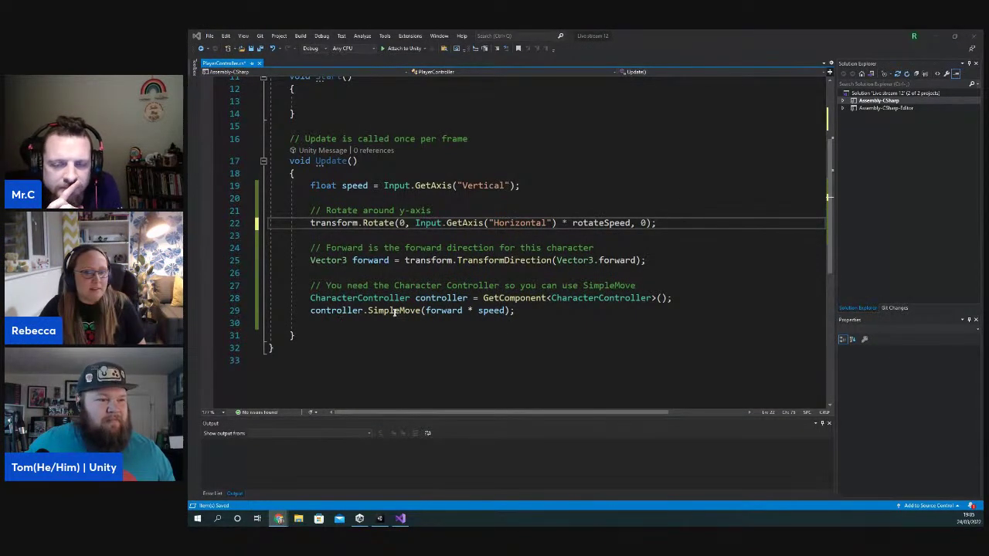
- Replace the SimpleMove line with controller.SimpleMove(forward * speed * moveSpeed); and make sure its object name is spelled controller
{"action": "left_click_drag", "start_coordinate": [525, 312], "coordinate": [316, 311]}
{"action": "key", "text": "shift+Home"}
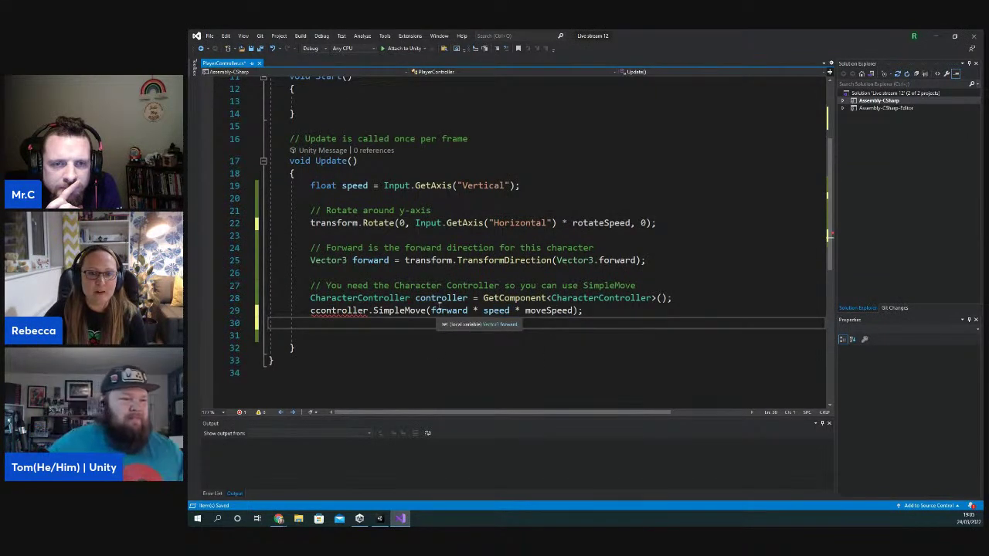
{"action": "left_click", "coordinate": [316, 310]}
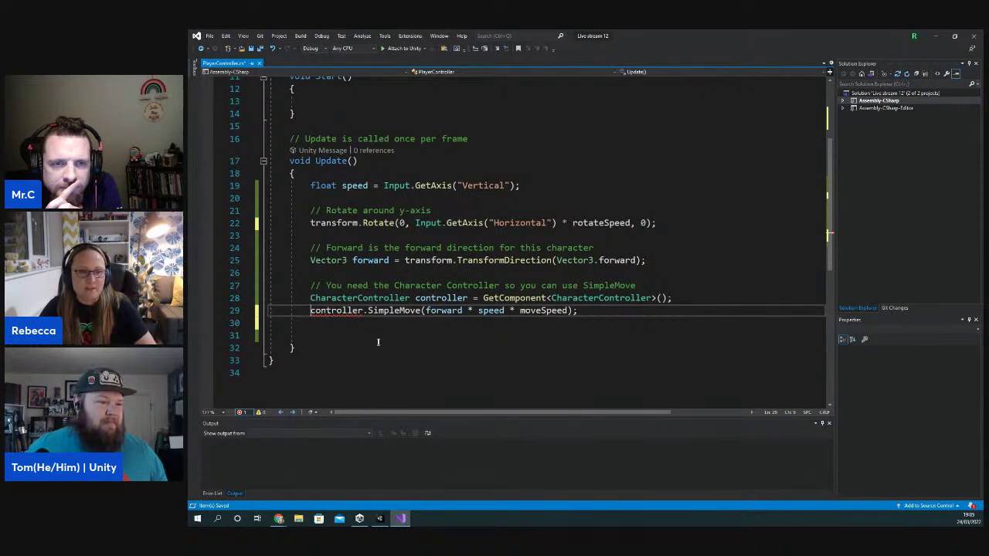
{"action": "key", "text": "BackSpace"}
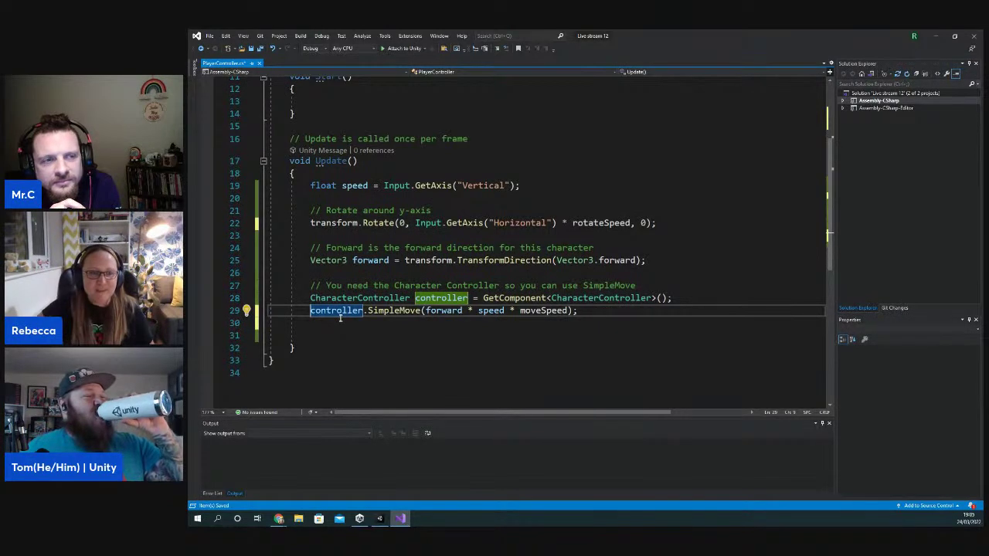
- Delete the surplus blank line below the SimpleMove line in Update and save the PlayerController script
{"action": "left_click", "coordinate": [306, 338]}
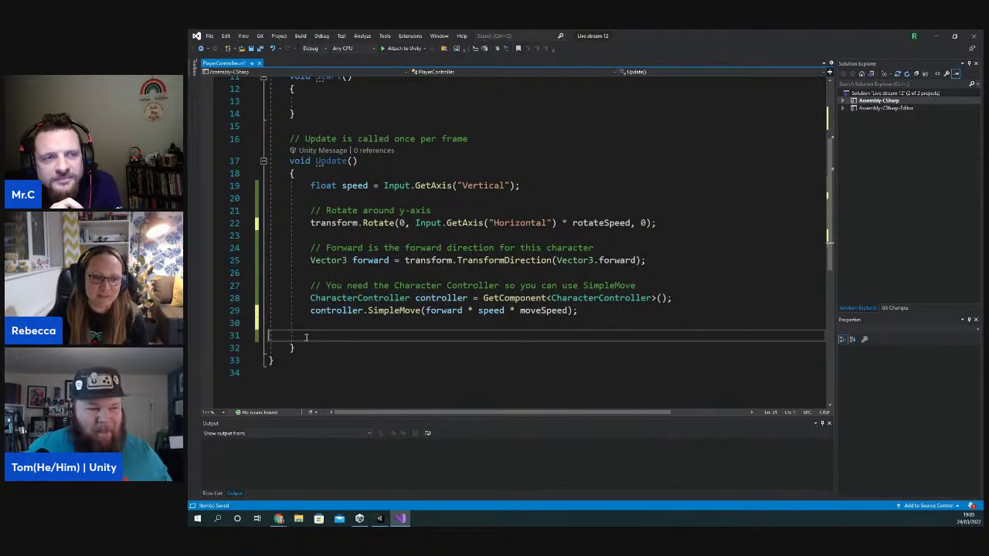
{"action": "key", "text": "BackSpace"}
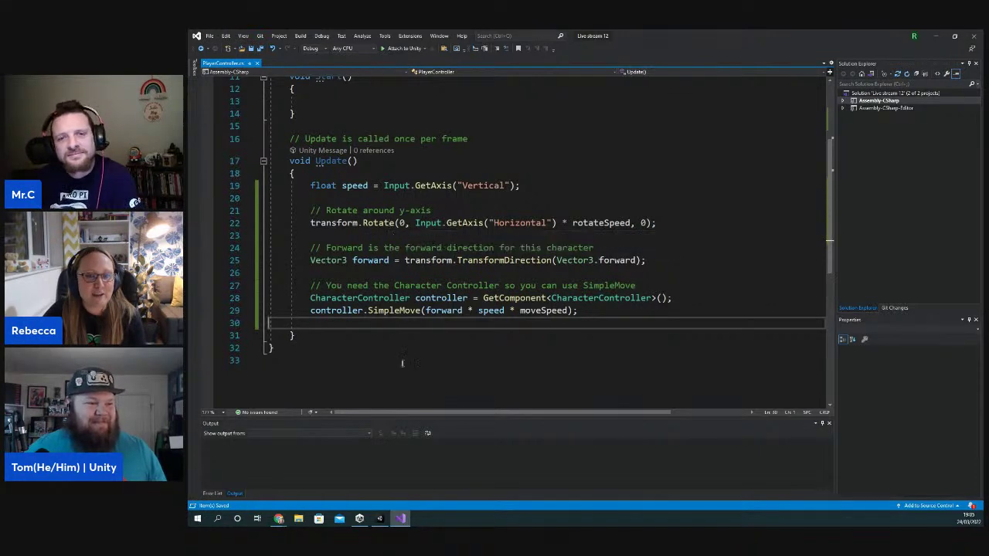
- Switch to Unity, play-test moving the raccoon forward and backward and turning it both ways at the new speeds, and stop play mode
{"action": "left_click", "coordinate": [380, 518]}
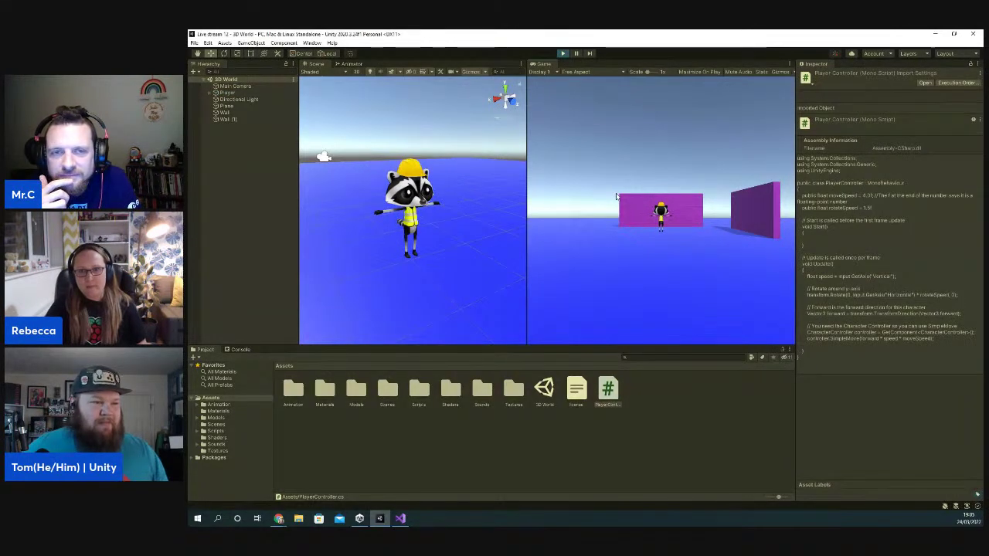
{"action": "key", "text": "Left"}
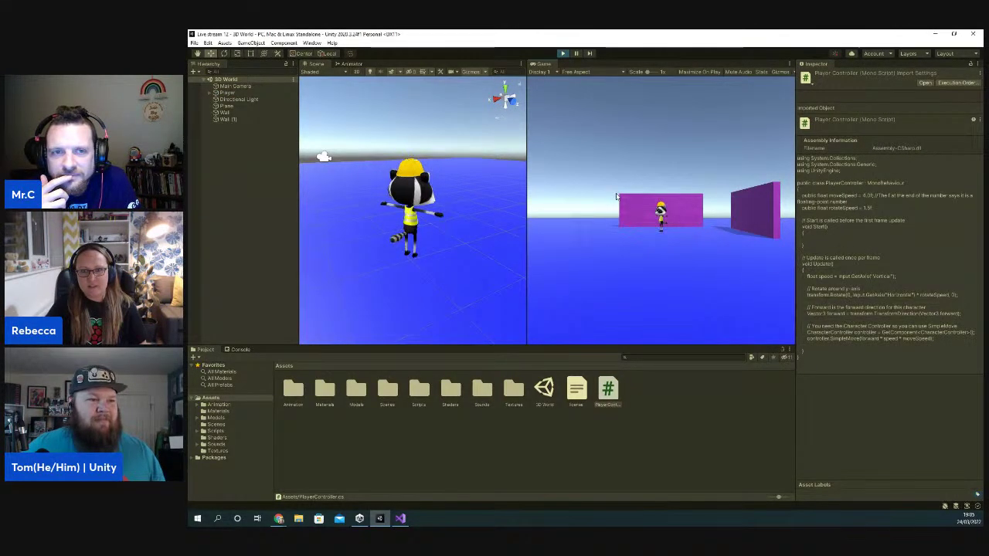
{"action": "key", "text": "Up"}
{"action": "key", "text": "Down"}
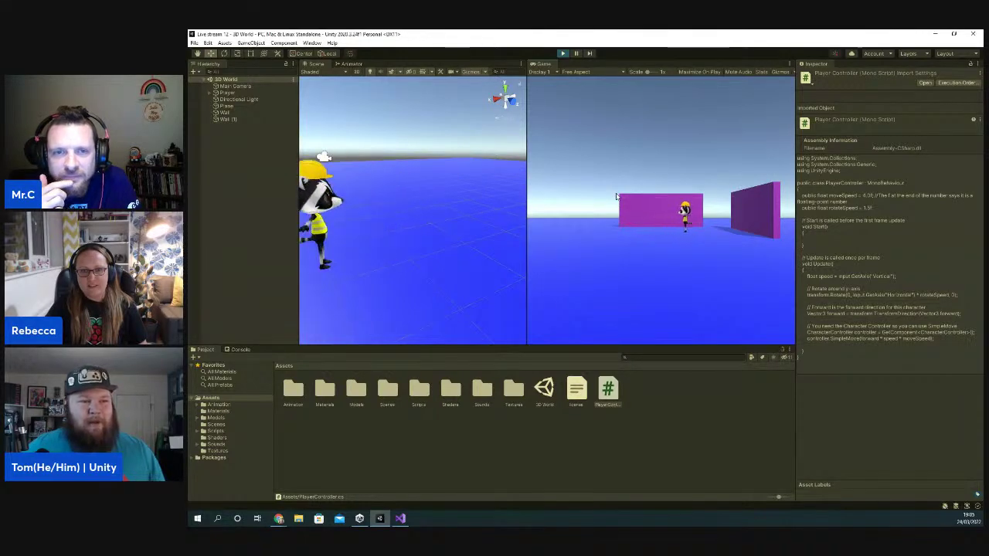
{"action": "key", "text": "Up"}
{"action": "key", "text": "Right"}
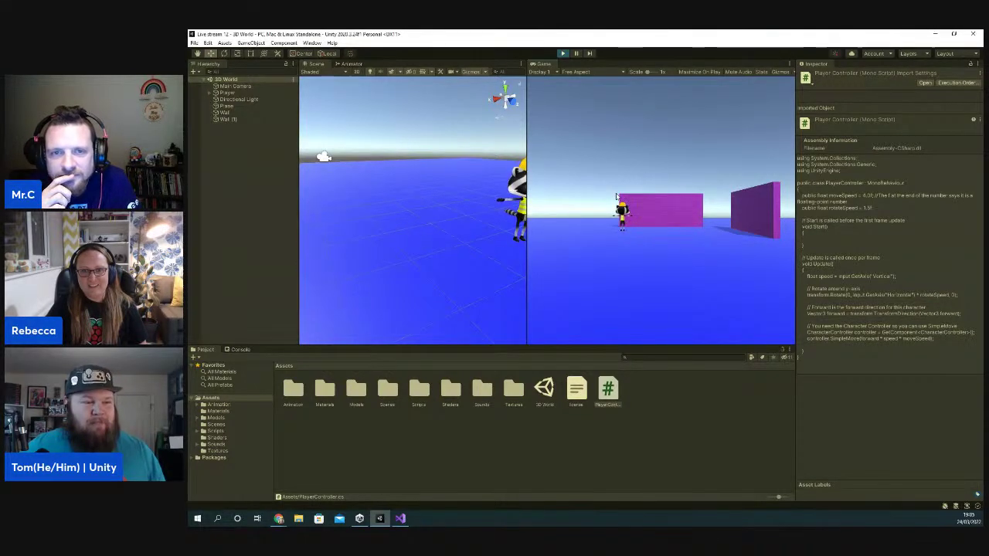
{"action": "key", "text": "Down"}
{"action": "key", "text": "Up"}
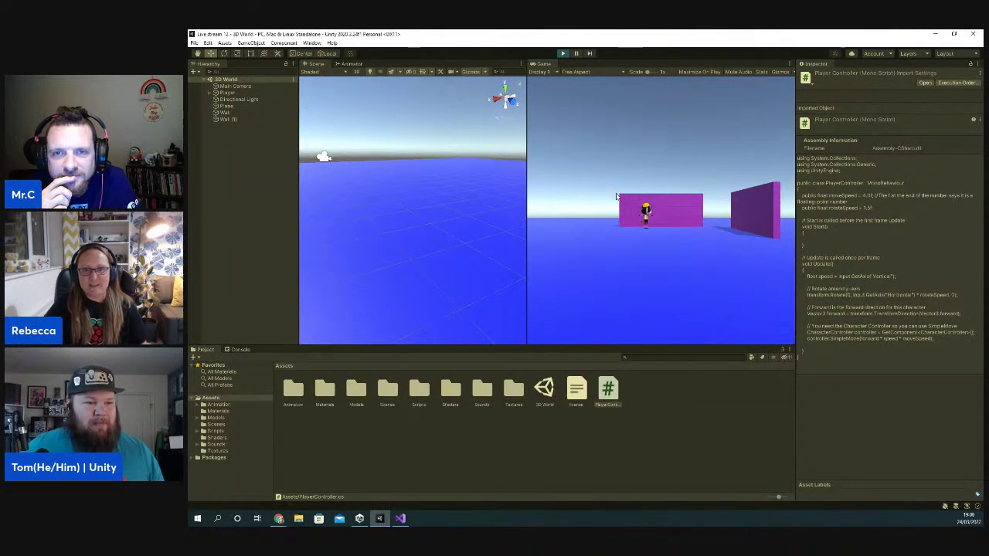
{"action": "key", "text": "ctrl+p"}
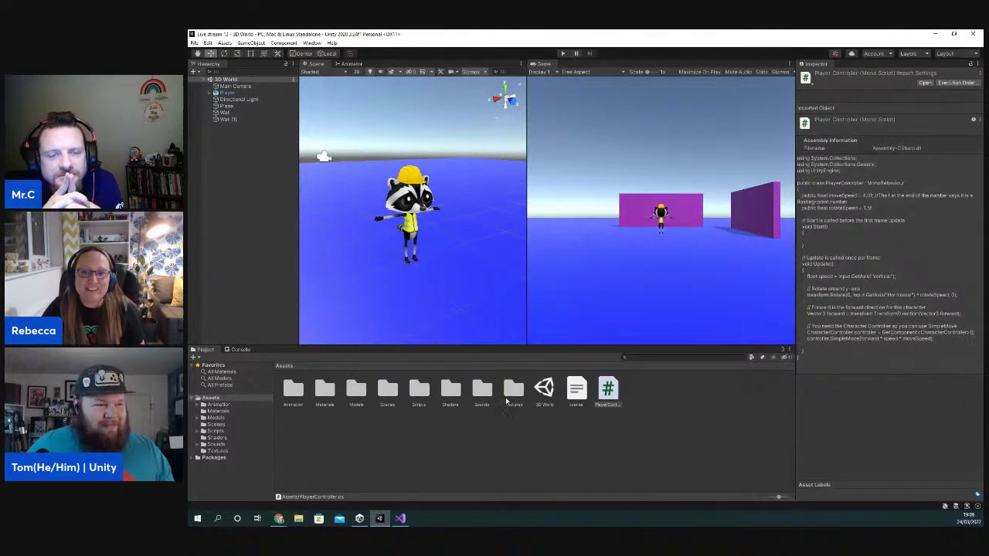
- Assign the IdleWalk controller from the Animation > Animators folder as the Controller of the Player's Animator component
{"action": "left_click", "coordinate": [223, 405]}
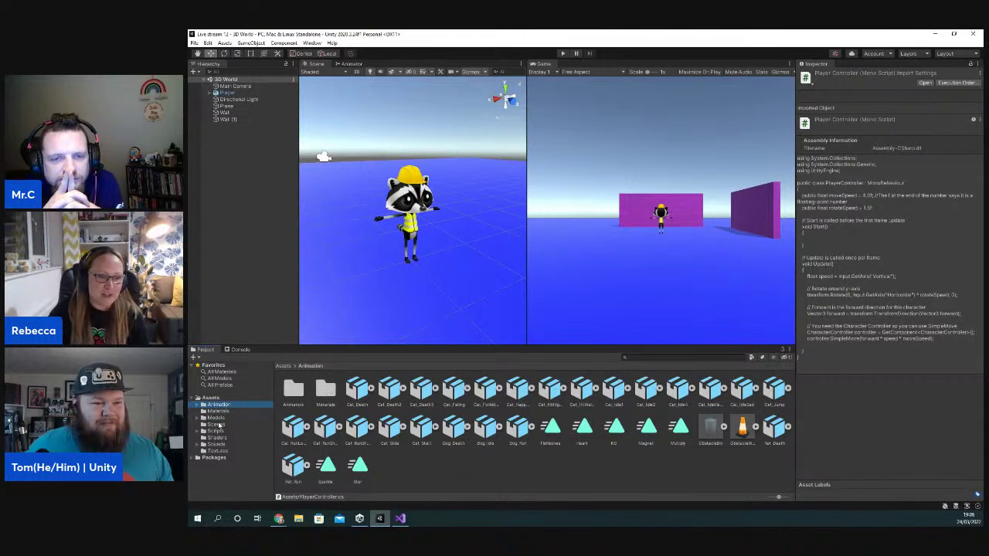
{"action": "double_click", "coordinate": [295, 388]}
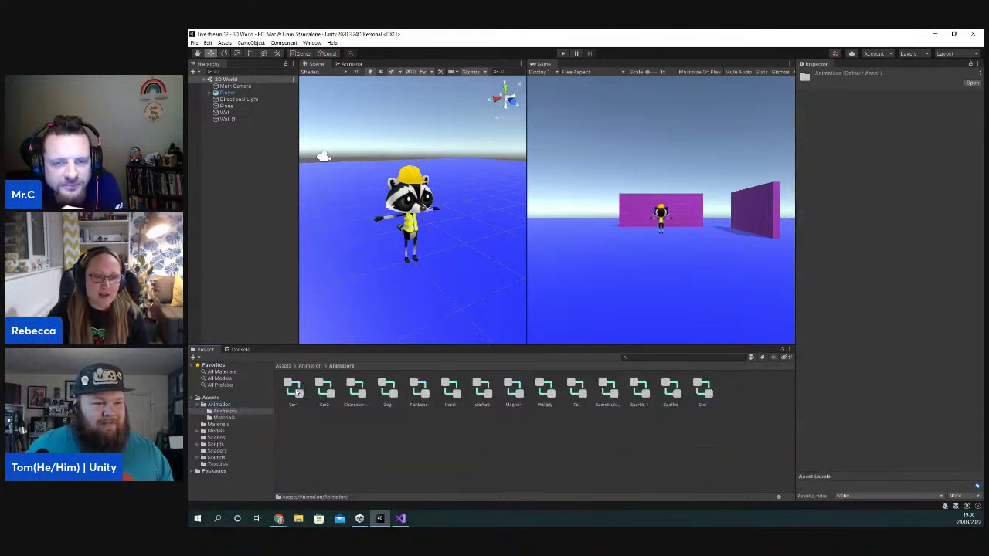
{"action": "left_click", "coordinate": [482, 390]}
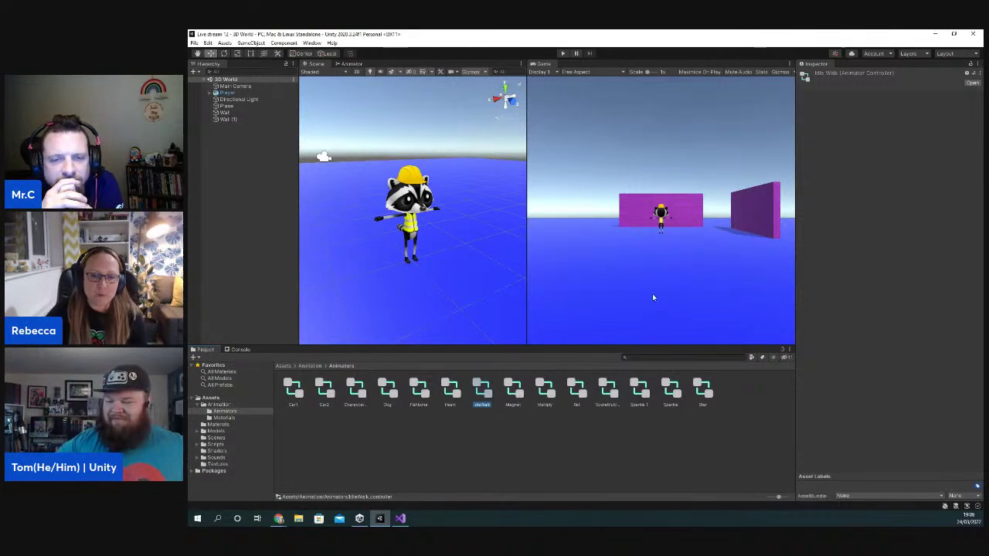
{"action": "left_click", "coordinate": [414, 217]}
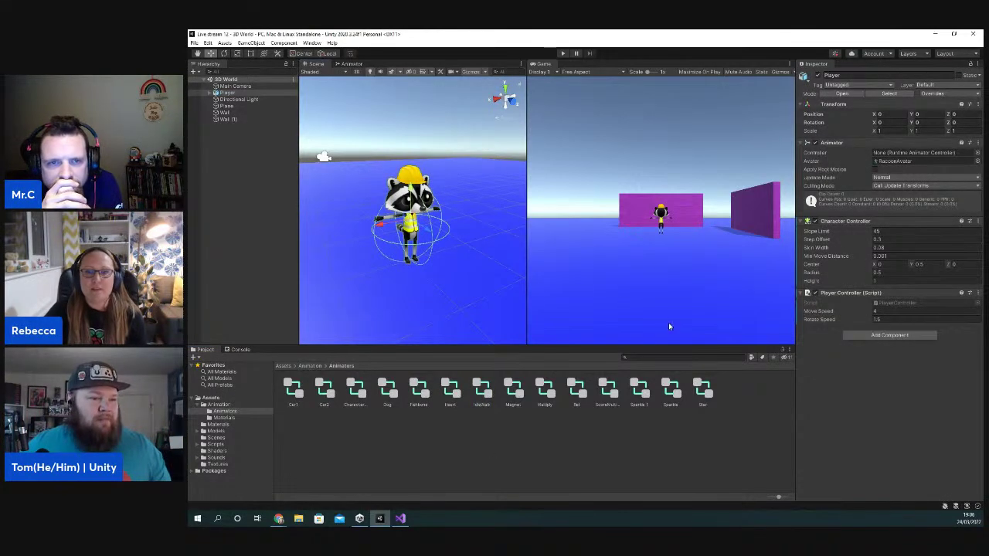
{"action": "left_click_drag", "start_coordinate": [479, 392], "coordinate": [913, 154]}
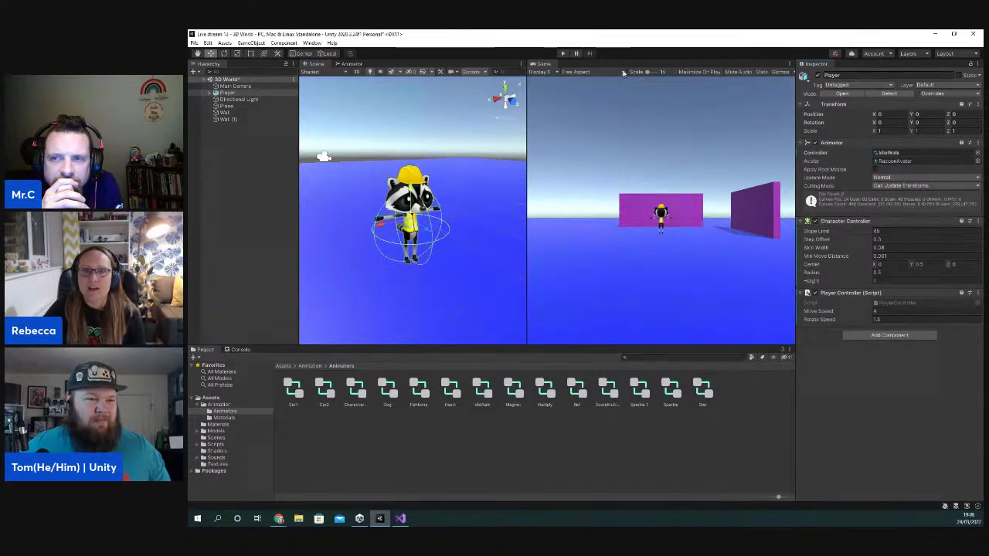
- Play-test the raccoon's animation while standing still and moving backward and forward, and stop play mode
{"action": "left_click", "coordinate": [563, 53]}
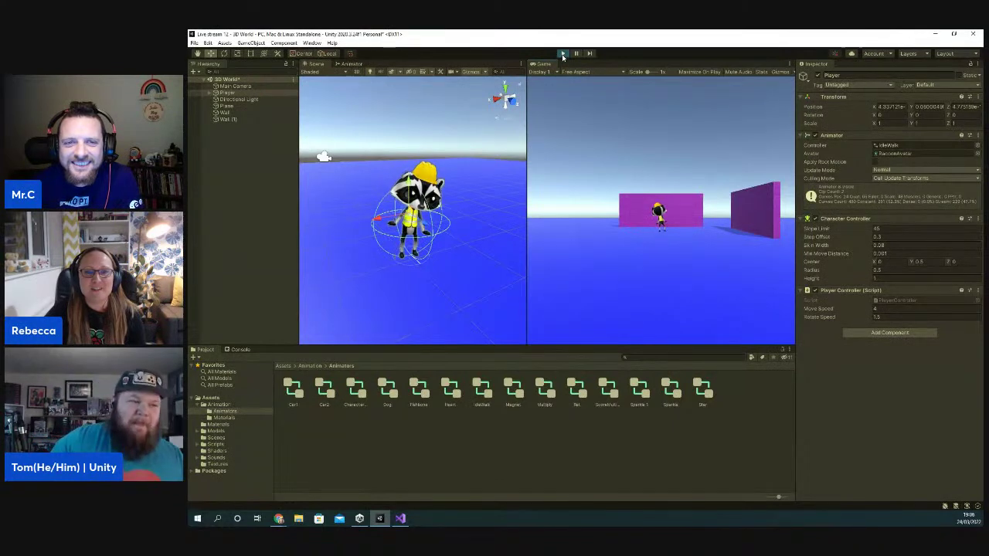
{"action": "key", "text": "Down"}
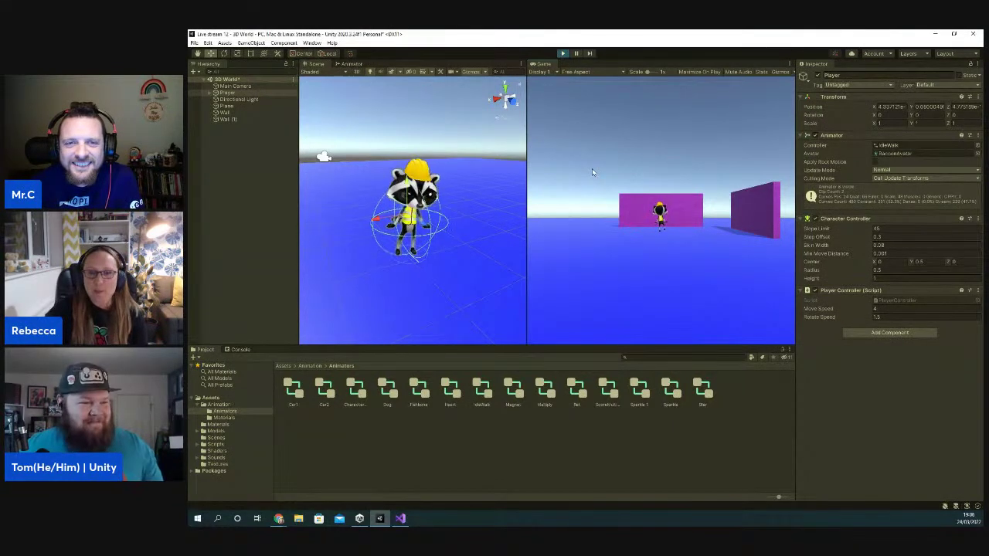
{"action": "key", "text": "Up"}
{"action": "key", "text": "Down"}
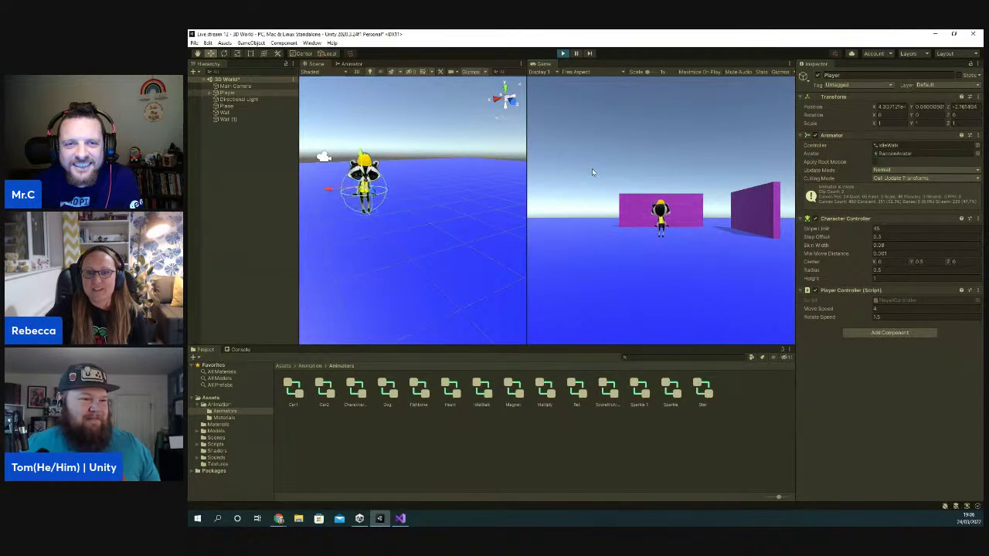
{"action": "key", "text": "Up"}
{"action": "key", "text": "Down"}
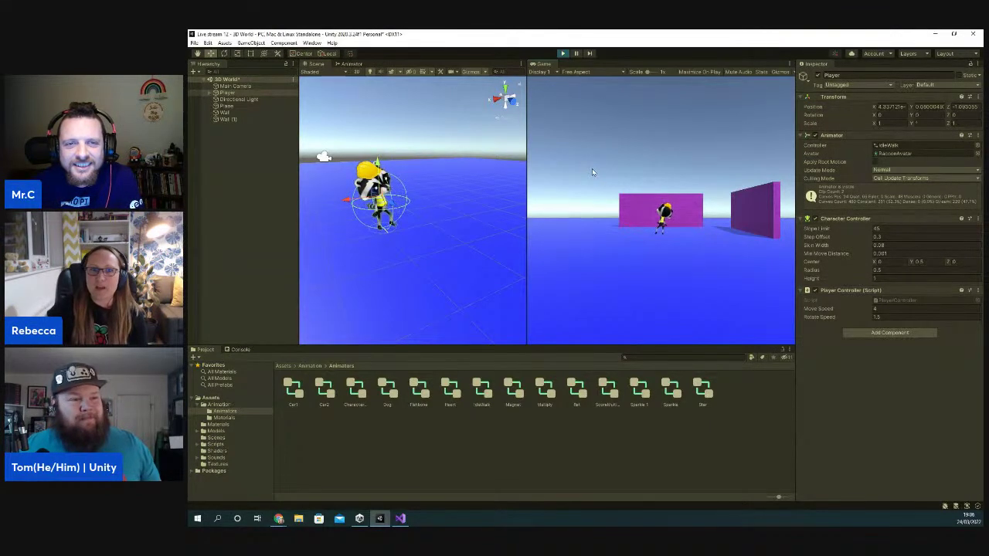
{"action": "left_click", "coordinate": [562, 53]}
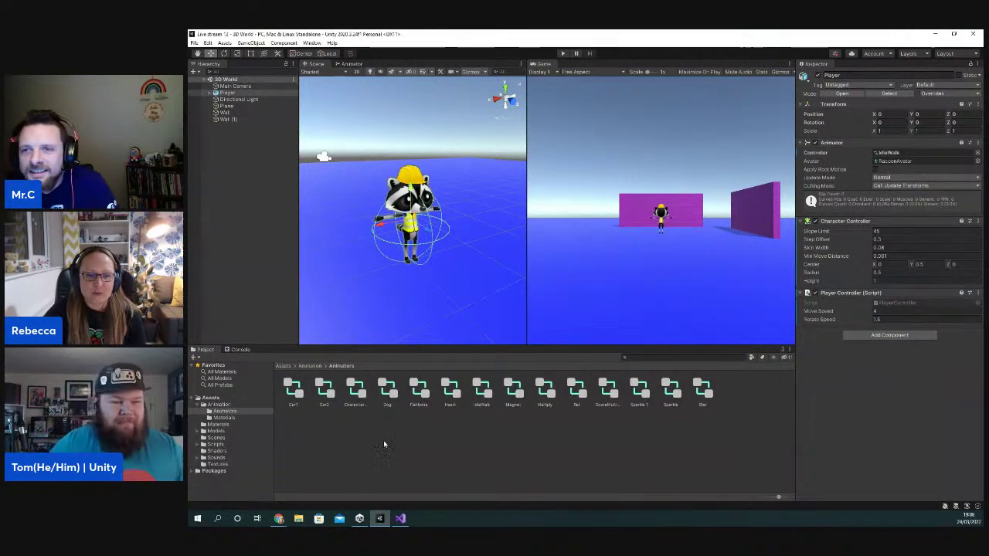
- In Visual Studio, below the speed line, add and save //Set animations code fetching Animator anim and setting bool "forward" true when Vertical > 0, else false
{"action": "left_click", "coordinate": [212, 398]}
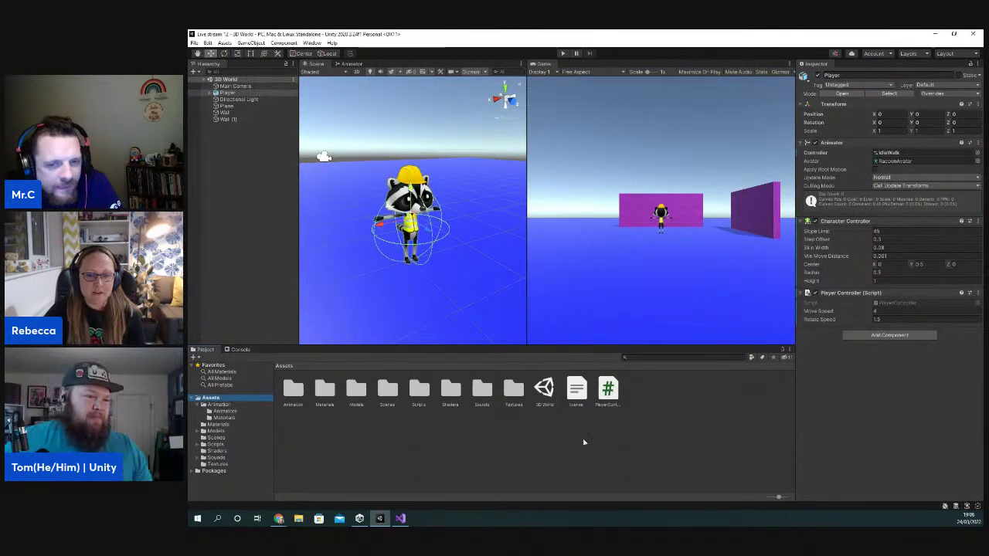
{"action": "left_click", "coordinate": [400, 518]}
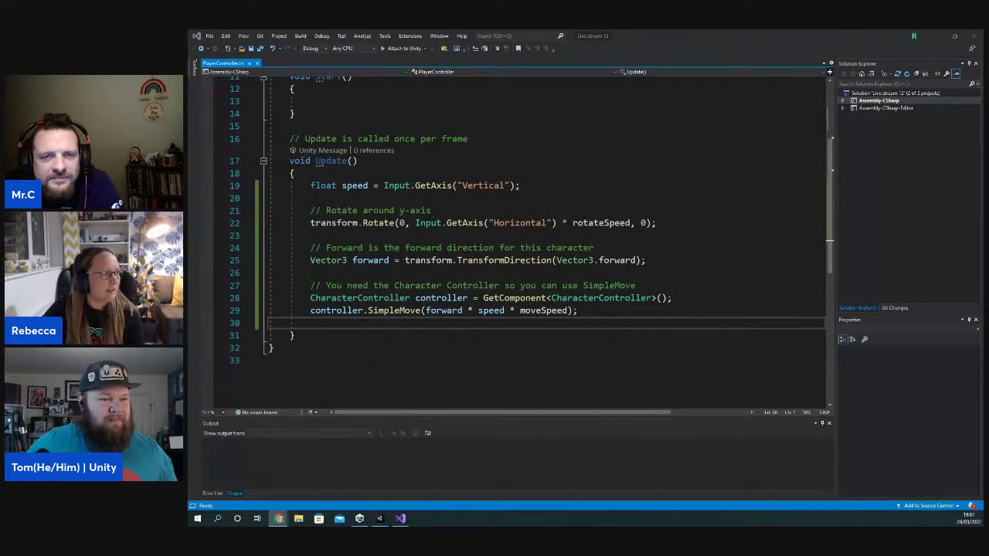
{"action": "left_click", "coordinate": [553, 185]}
{"action": "key", "text": "Return"}
{"action": "key", "text": "Return"}
{"action": "type", "text": "//Set animations Animator anim = gameObject.GetComponent<Animator>();  if (Input.GetAxis(\"Vertical\") > 0) // Forwards {     anim.SetBool(\"forward\", true); } else // Idle {     anim.SetBool(\"forward\", false); }"}
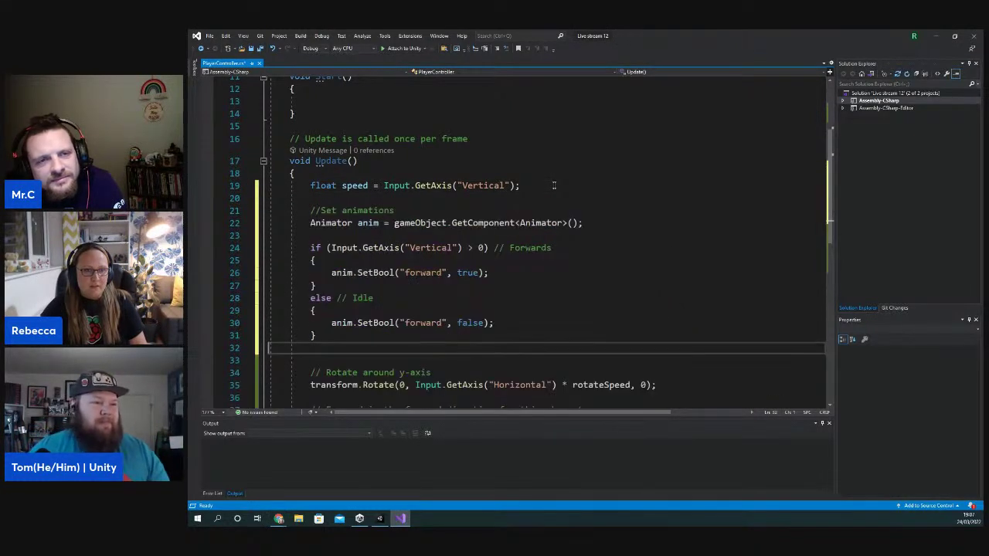
{"action": "key", "text": "BackSpace"}
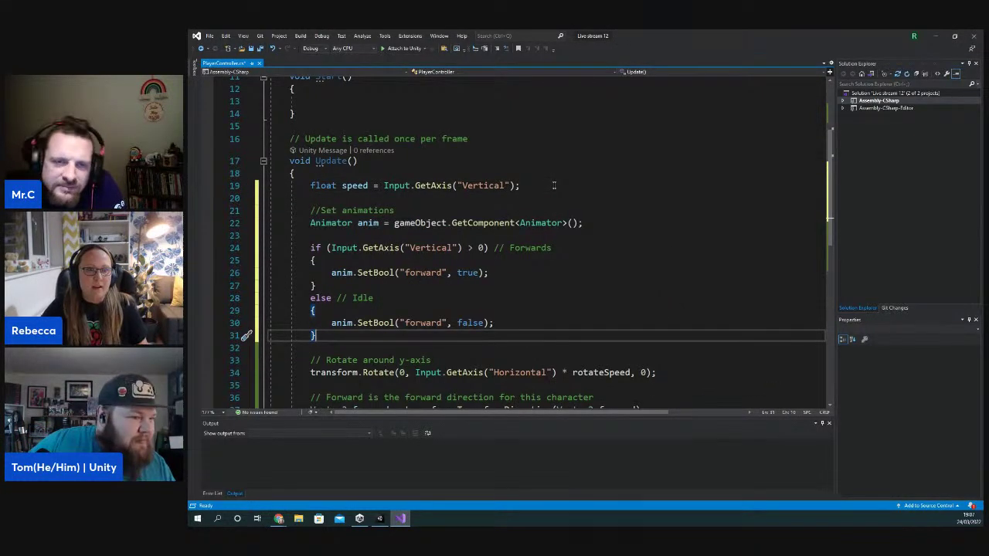
{"action": "left_click", "coordinate": [251, 49]}
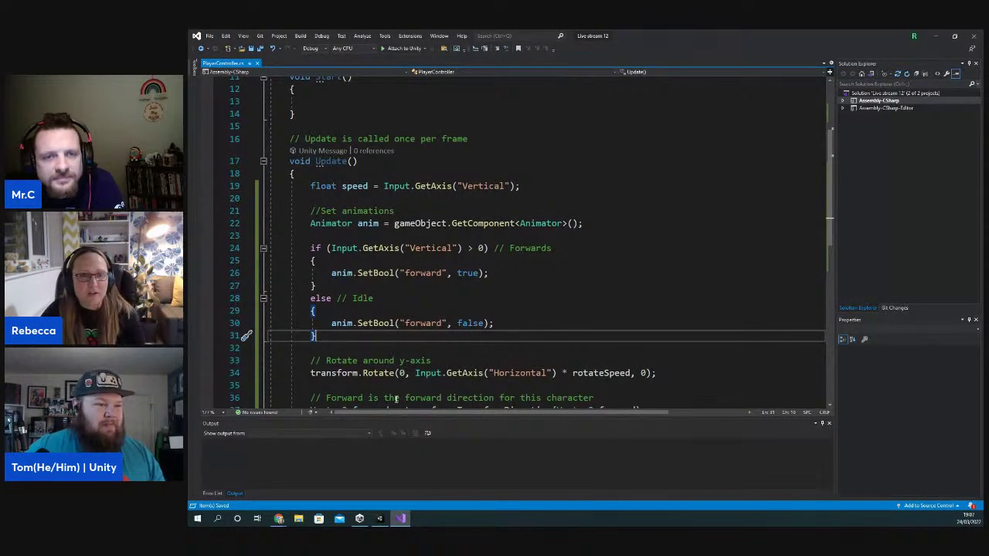
- Switch to Unity, check the updated PlayerController script, play-test the raccoon's walk and idle animations while moving and turning, and stop play mode
{"action": "left_click", "coordinate": [379, 518]}
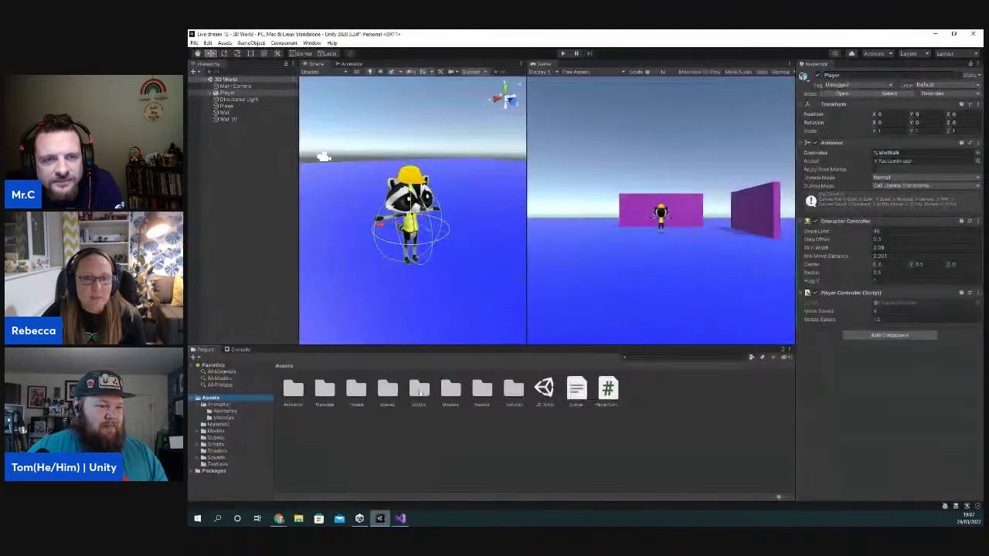
{"action": "left_click", "coordinate": [612, 409]}
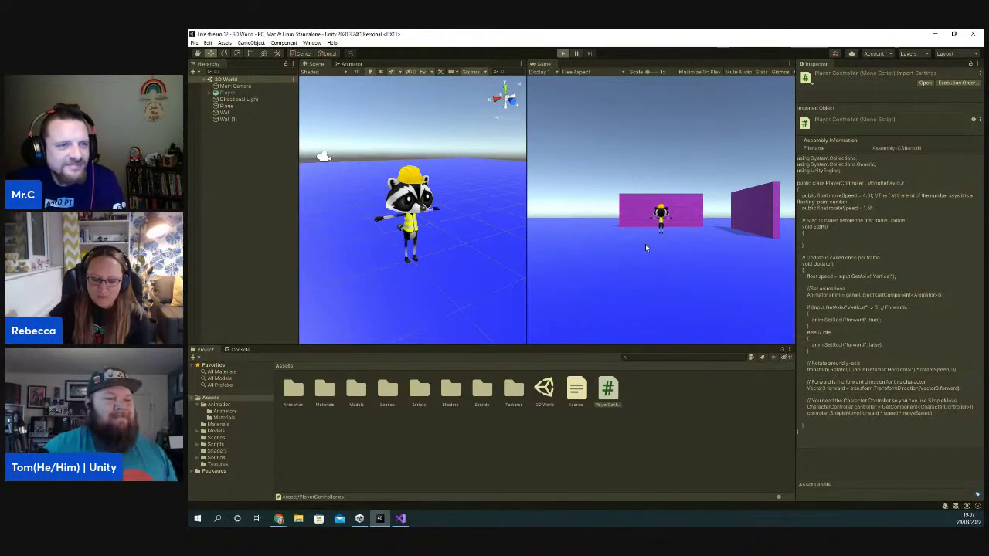
{"action": "key", "text": "Down"}
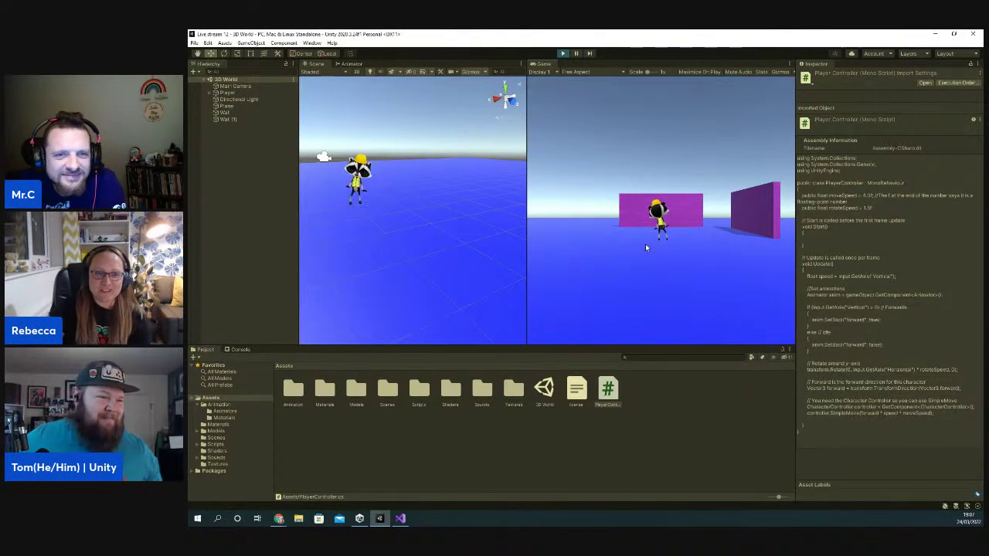
{"action": "key", "text": "Up"}
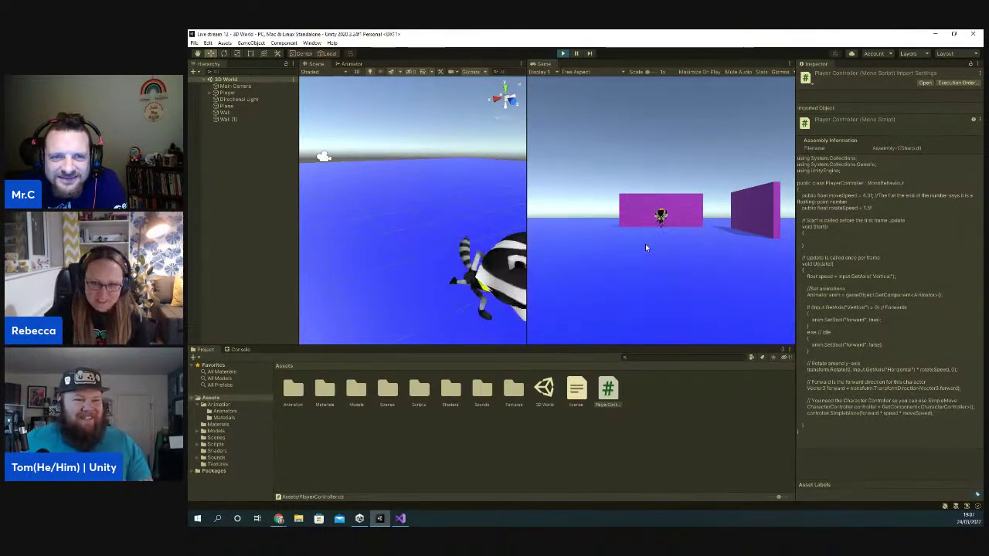
{"action": "key", "text": "Down"}
{"action": "key", "text": "Left"}
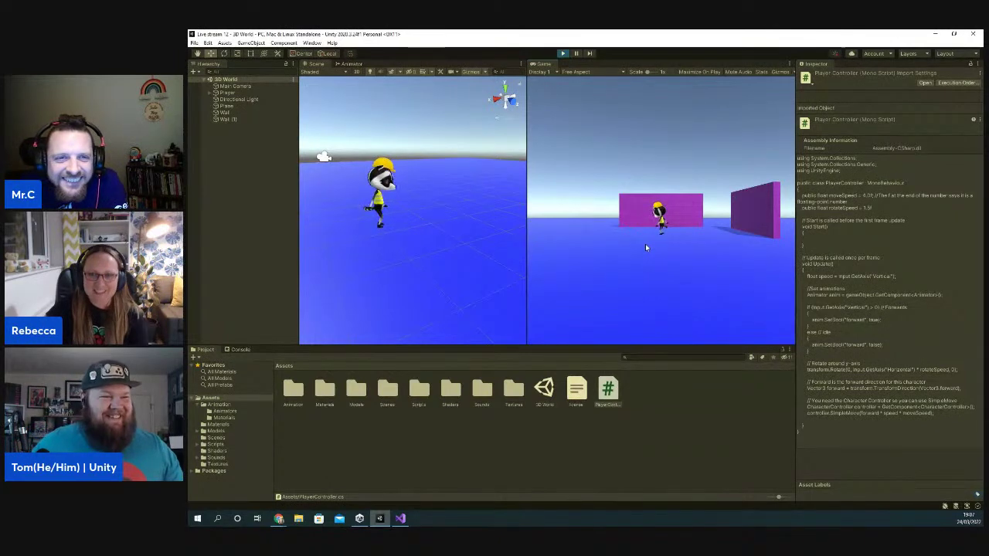
{"action": "key", "text": "Up"}
{"action": "key", "text": "Right"}
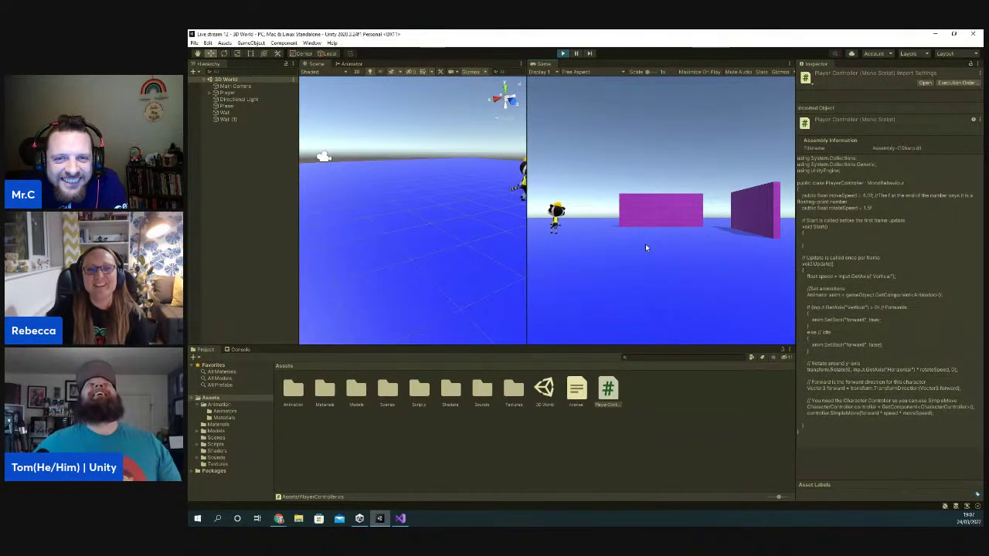
{"action": "key", "text": "Up"}
{"action": "key", "text": "Right"}
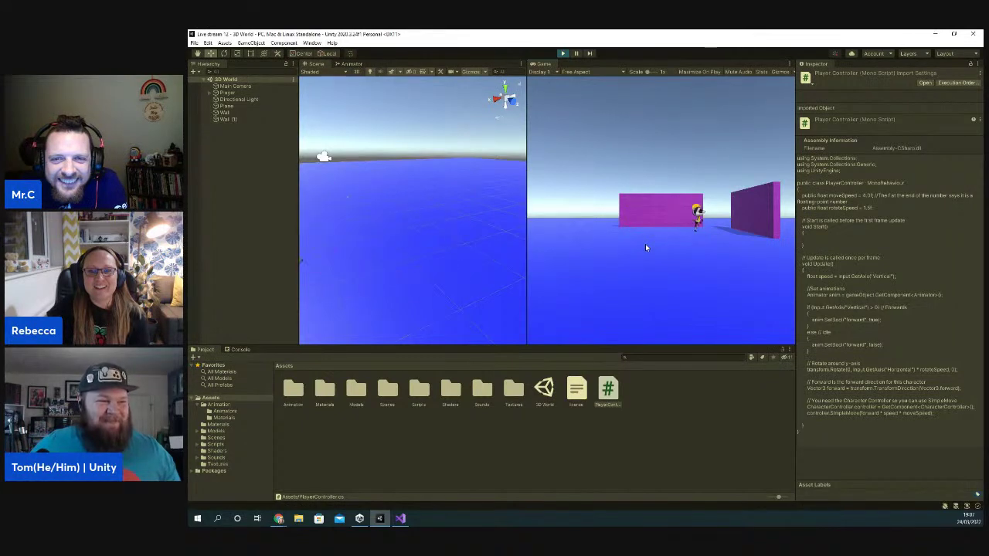
{"action": "key", "text": "Right"}
{"action": "key", "text": "Right"}
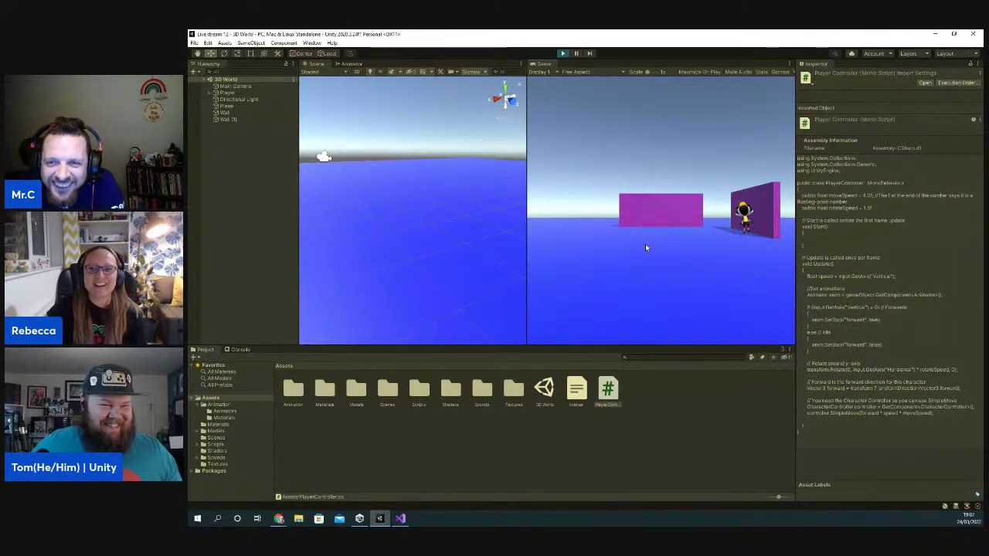
{"action": "key", "text": "Up"}
{"action": "key", "text": "Right"}
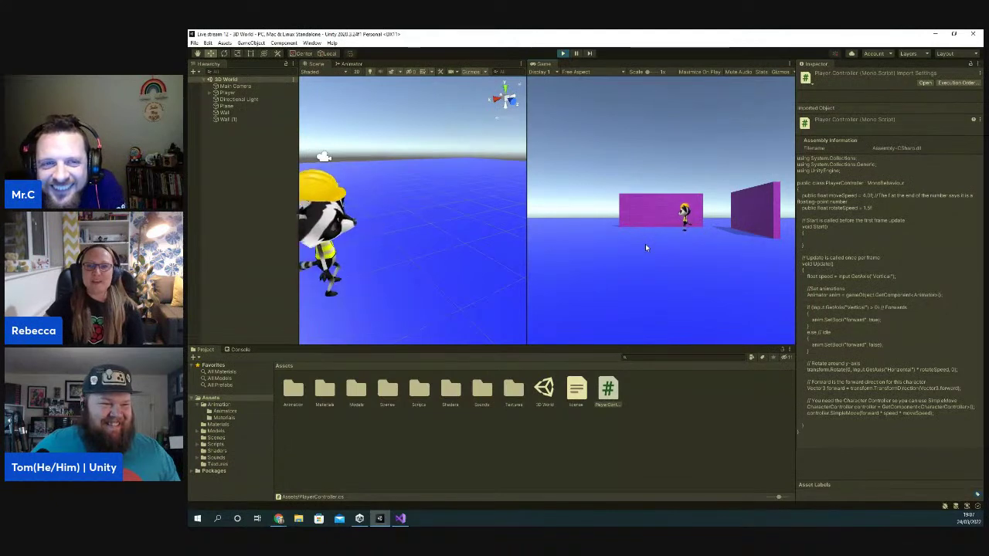
{"action": "key", "text": "Up"}
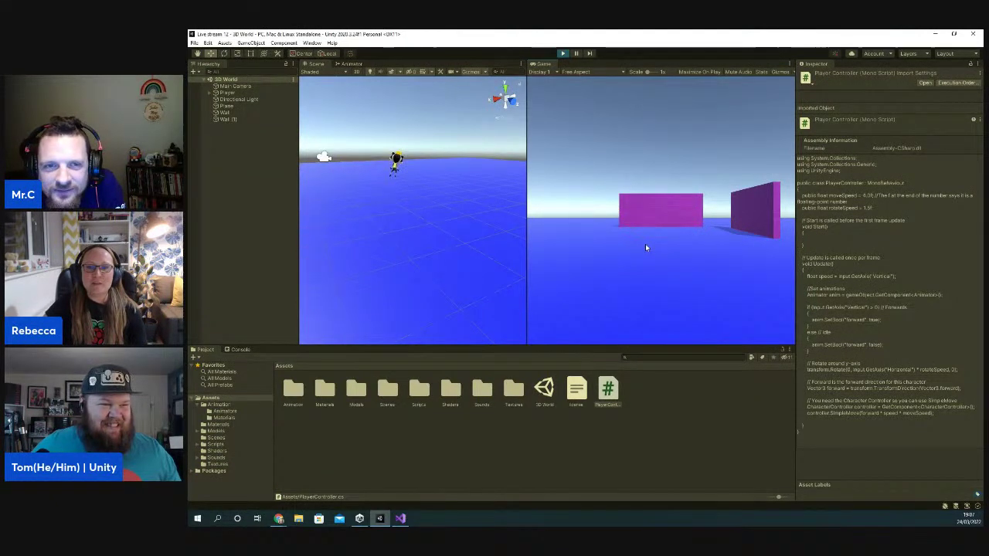
{"action": "key", "text": "Up"}
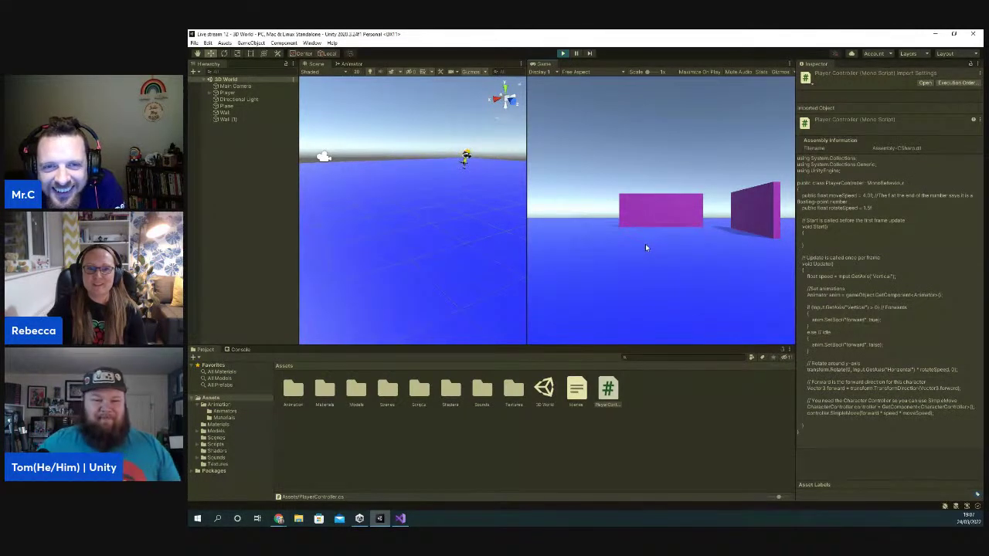
{"action": "left_click", "coordinate": [563, 53]}
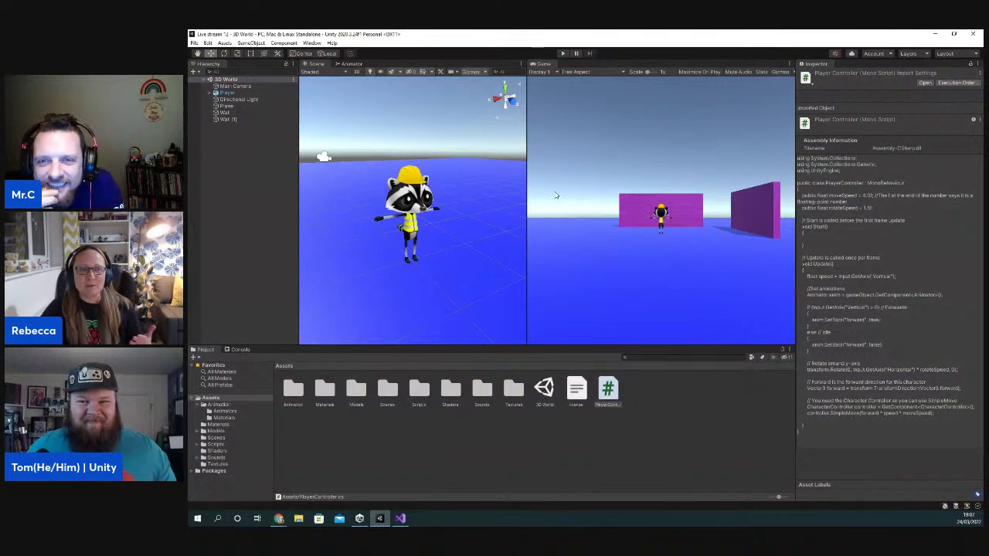
- Make the Main Camera a direct child of the Player object so that it follows the raccoon
{"action": "left_click", "coordinate": [226, 87]}
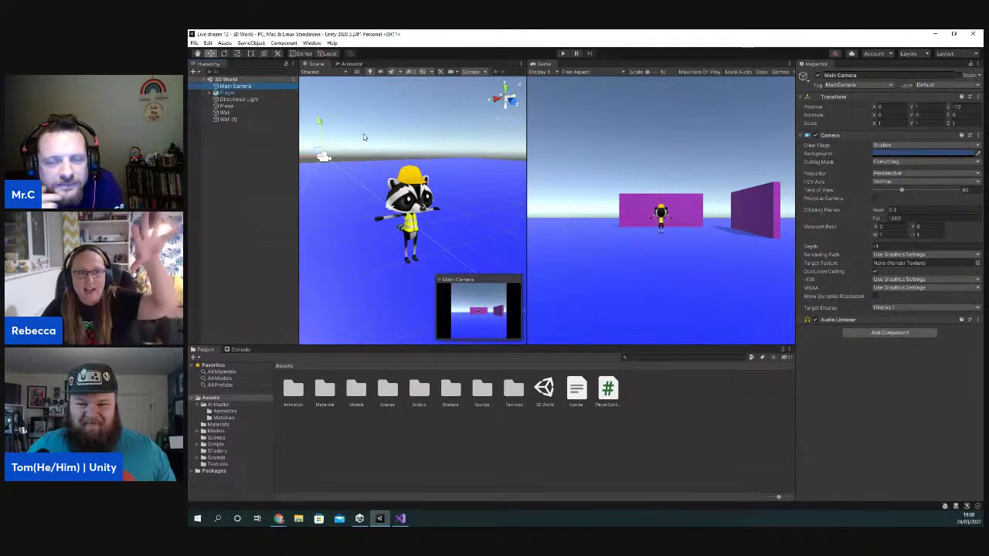
{"action": "left_click", "coordinate": [209, 93]}
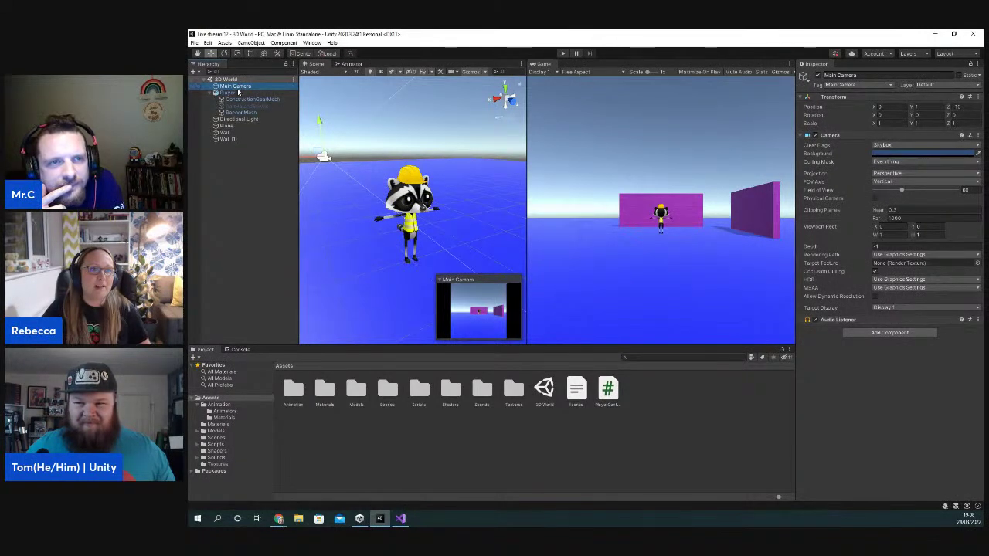
{"action": "left_click_drag", "start_coordinate": [235, 87], "coordinate": [249, 114]}
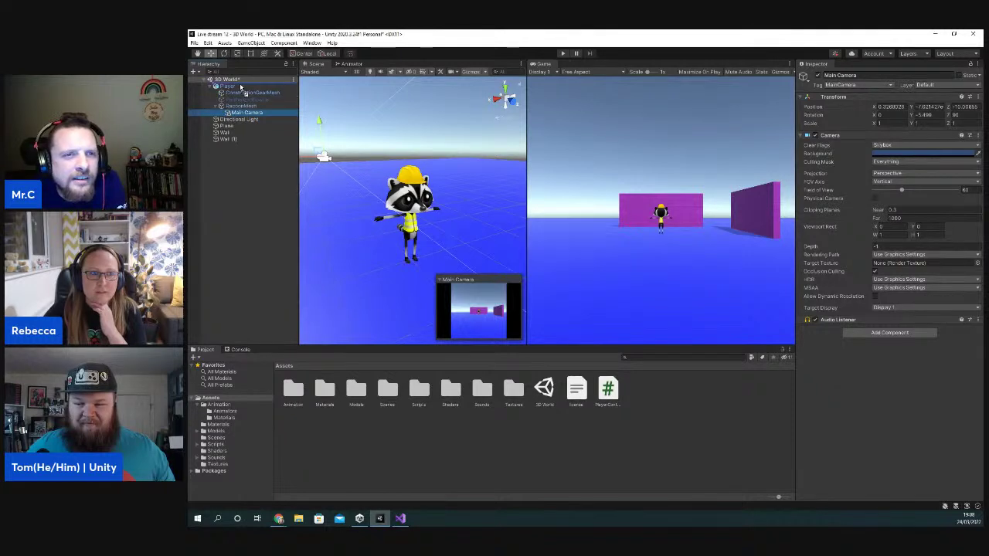
{"action": "left_click_drag", "start_coordinate": [240, 87], "coordinate": [227, 116]}
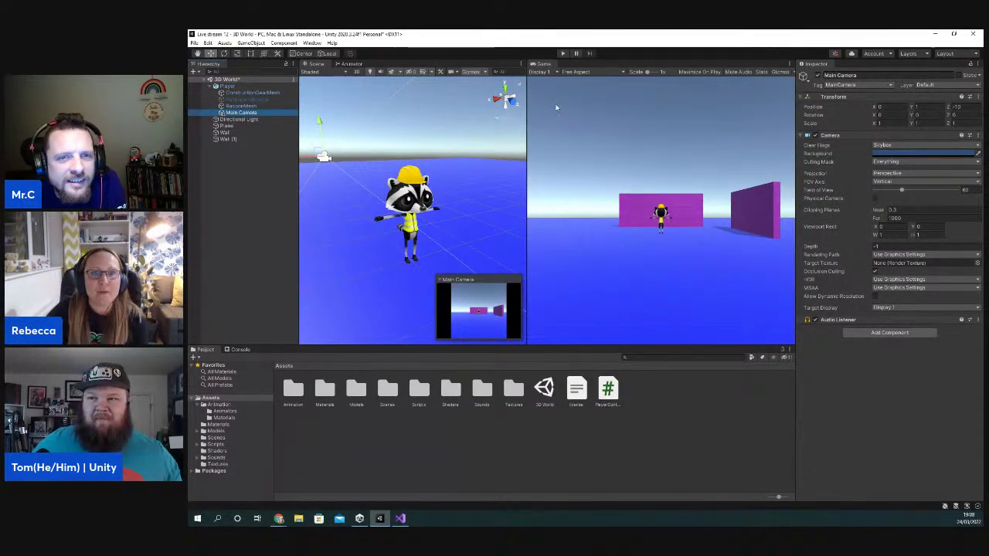
- Play-test the following camera by walking and turning the raccoon around the walls and backing up, and stop play mode
{"action": "left_click", "coordinate": [562, 54]}
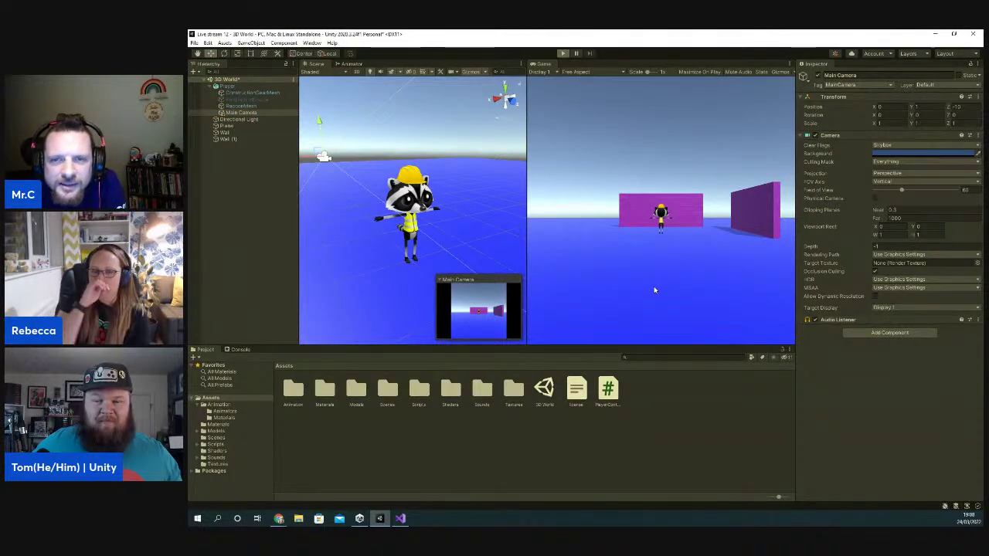
{"action": "key", "text": "a"}
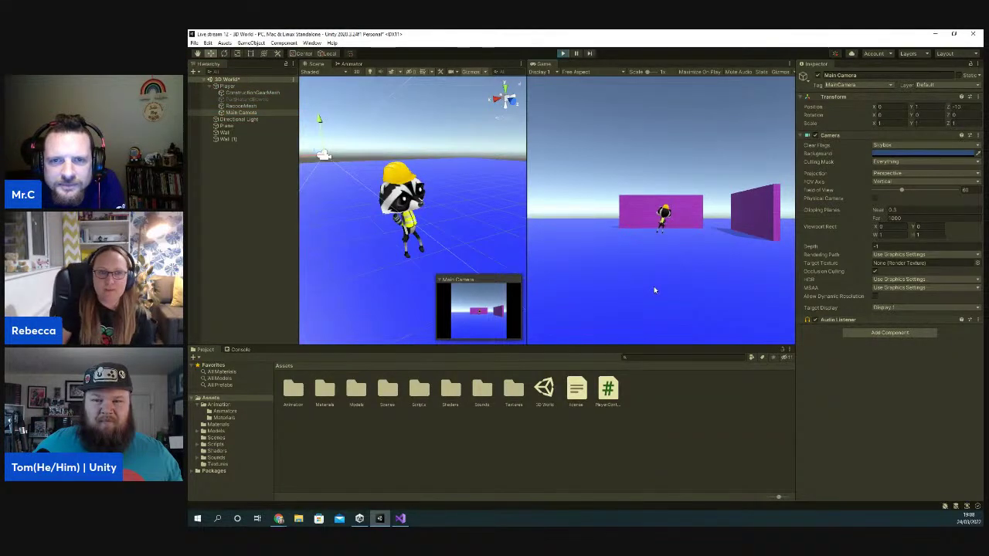
{"action": "key", "text": "w"}
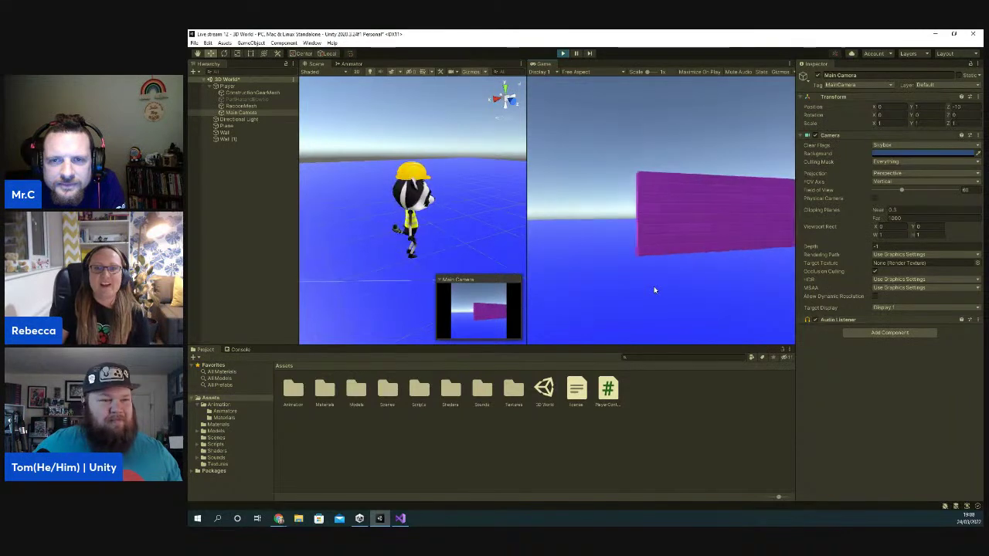
{"action": "key", "text": "d"}
{"action": "key", "text": "a"}
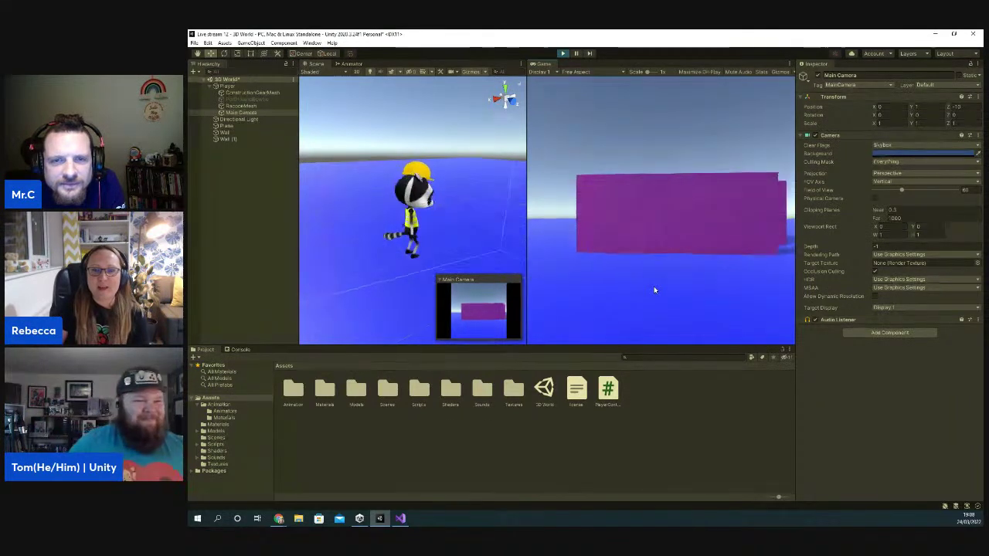
{"action": "key", "text": "d"}
{"action": "key", "text": "a"}
{"action": "key", "text": "w"}
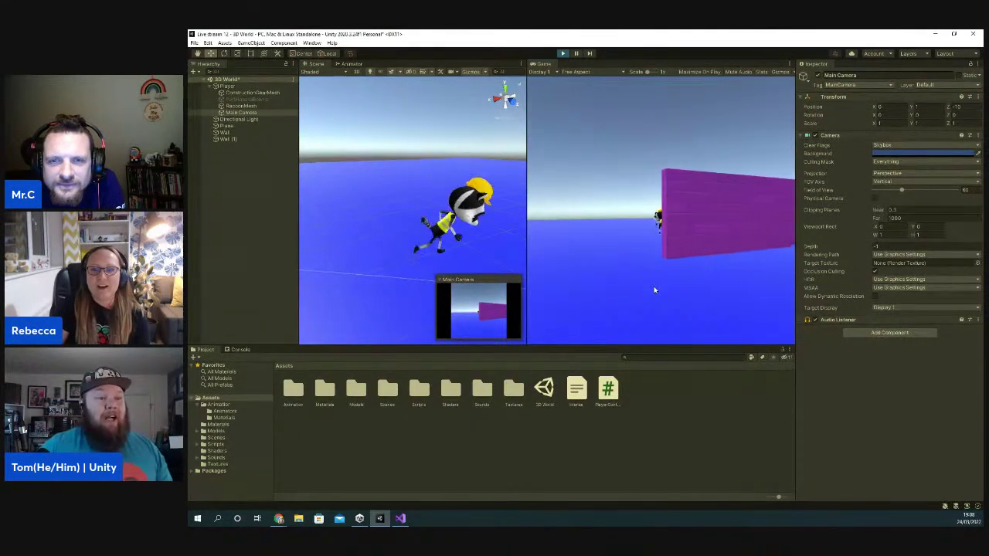
{"action": "key", "text": "a"}
{"action": "key", "text": "d"}
{"action": "key", "text": "w"}
{"action": "key", "text": "d"}
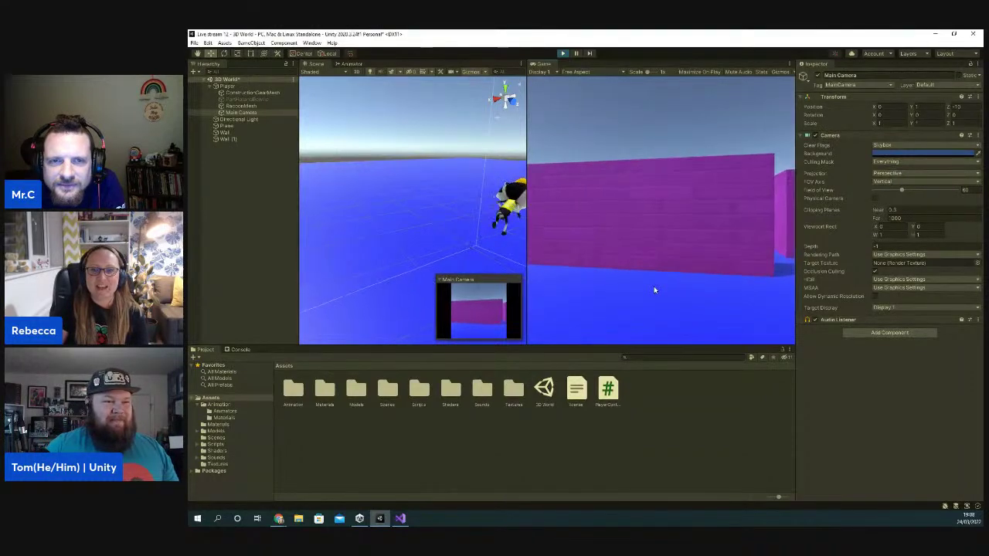
{"action": "key", "text": "a"}
{"action": "key", "text": "w"}
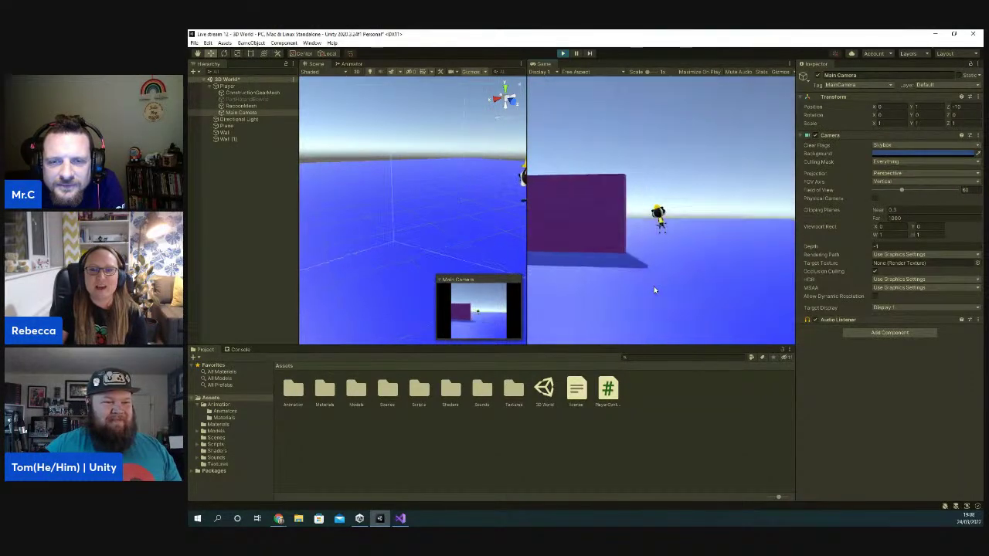
{"action": "key", "text": "s"}
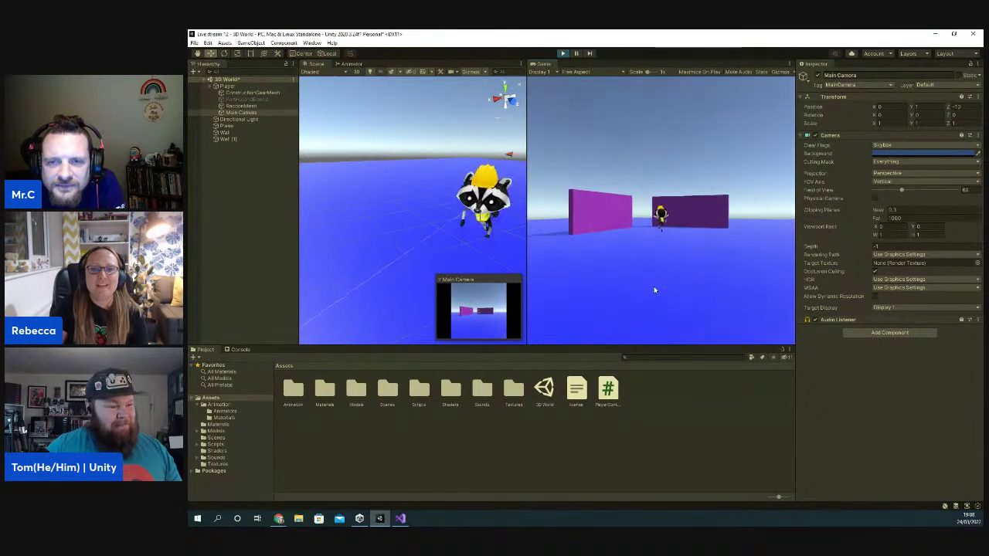
{"action": "key", "text": "s"}
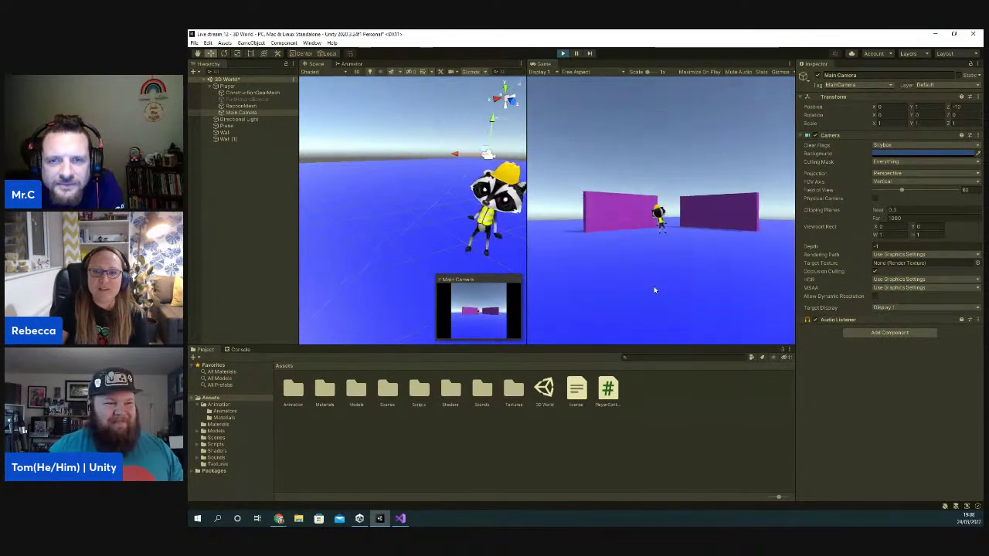
{"action": "key", "text": "Right"}
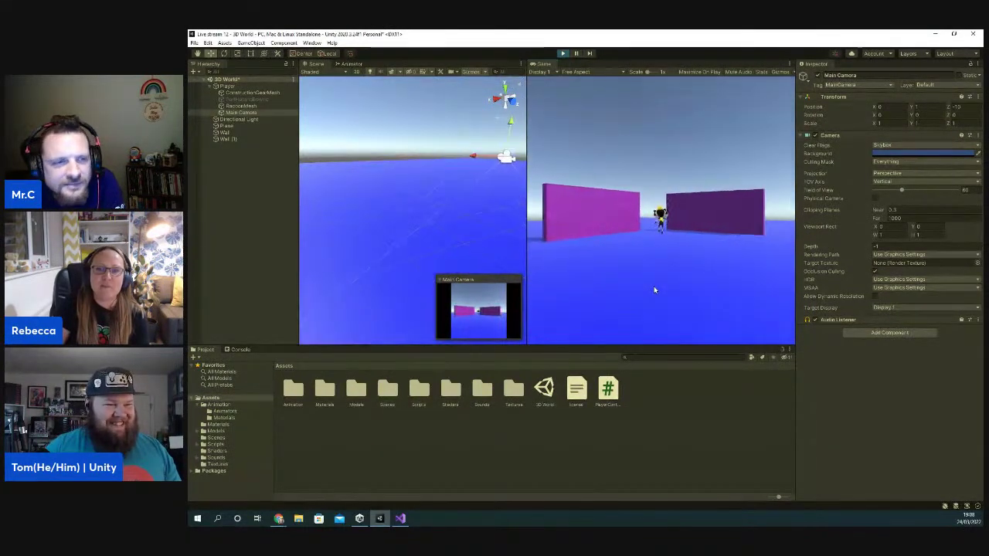
{"action": "key", "text": "Left"}
{"action": "key", "text": "Left"}
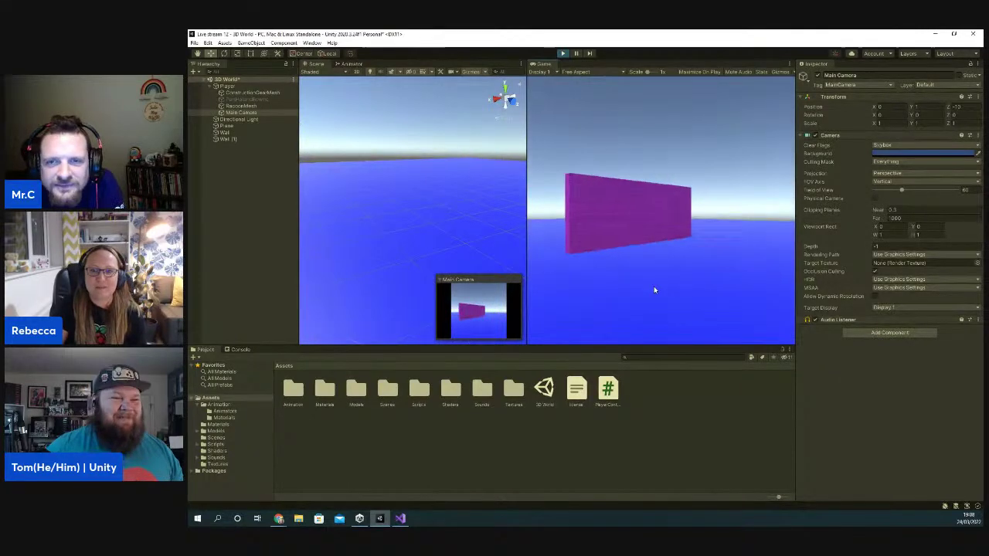
{"action": "key", "text": "Right"}
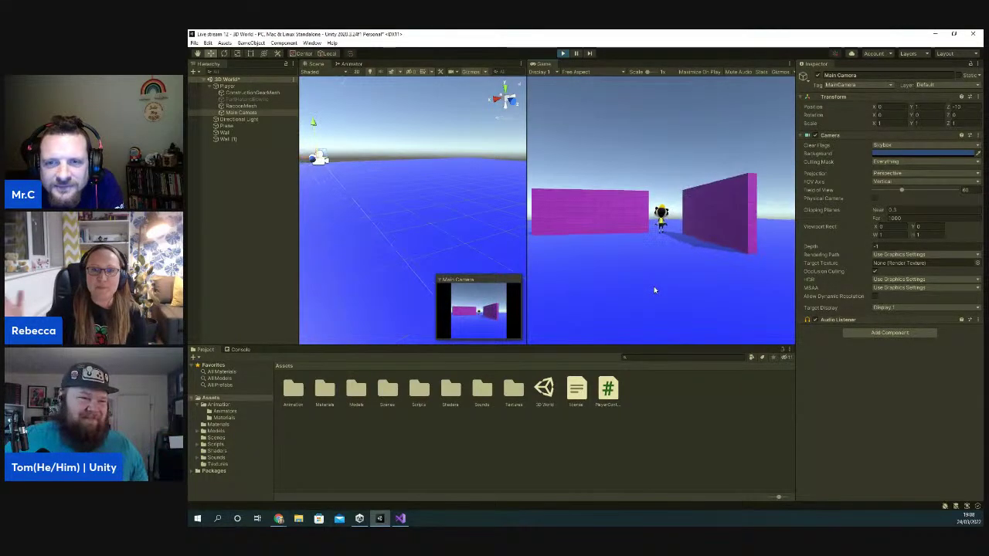
{"action": "left_click", "coordinate": [563, 54]}
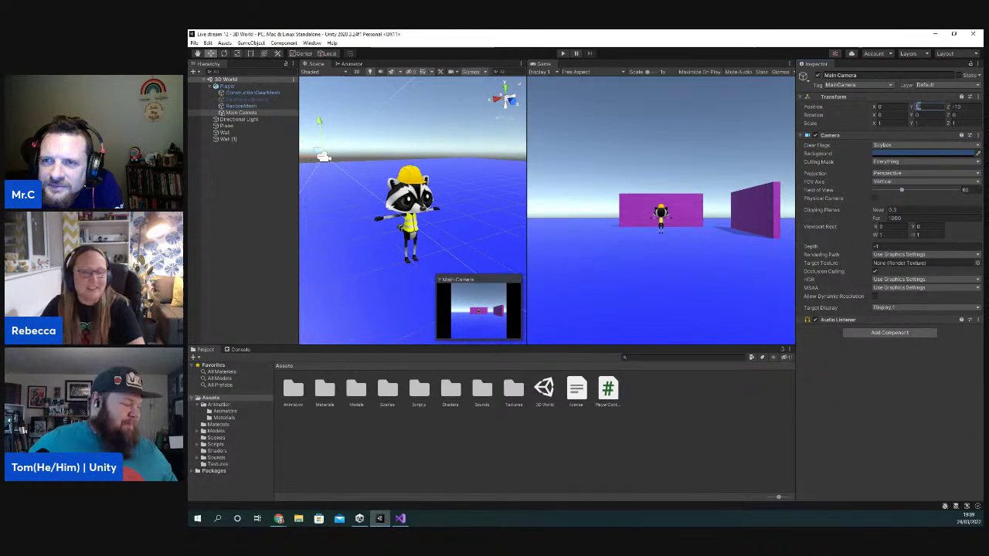
- Set the Main Camera's Position Y to 3 and its Rotation X to 10
{"action": "left_click", "coordinate": [228, 86]}
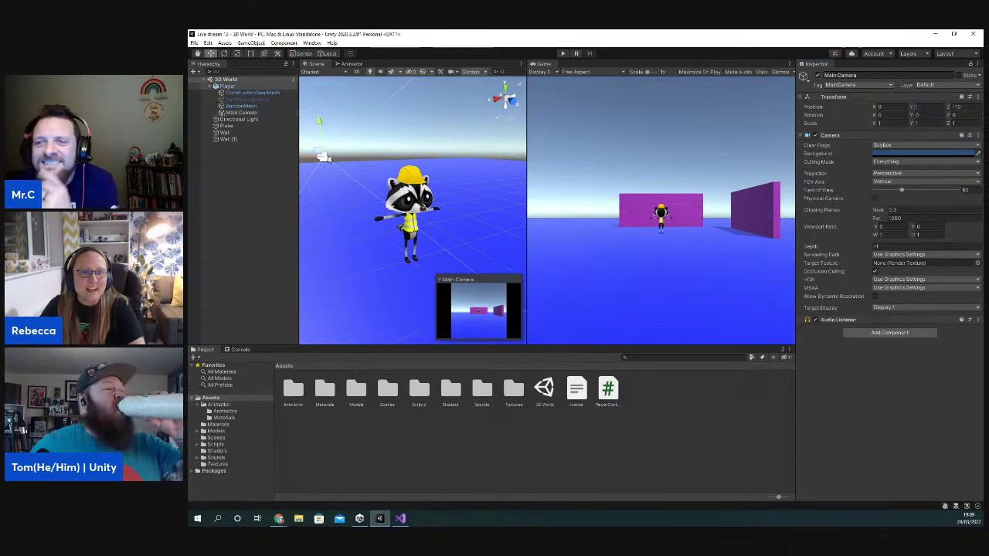
{"action": "left_click", "coordinate": [241, 113]}
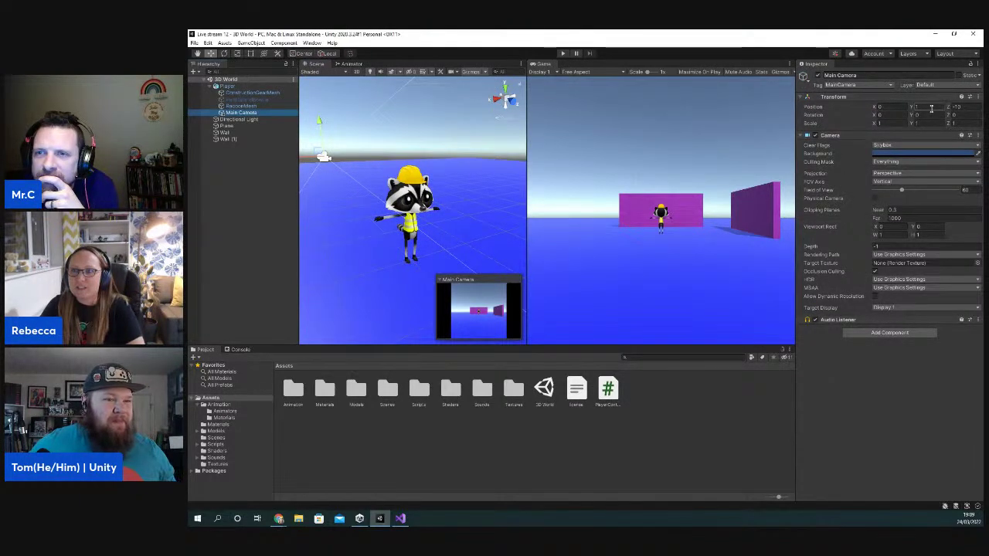
{"action": "type", "text": "3"}
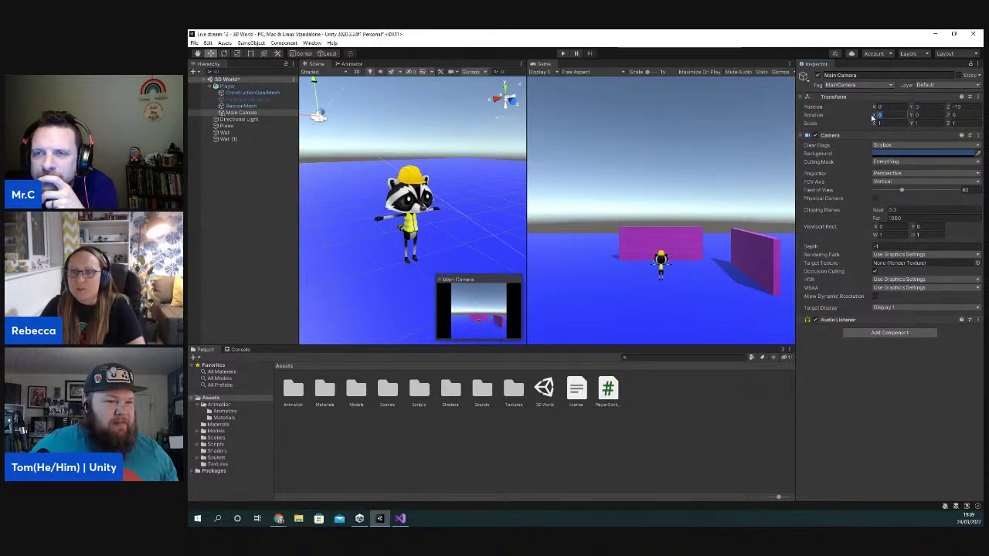
{"action": "type", "text": "10"}
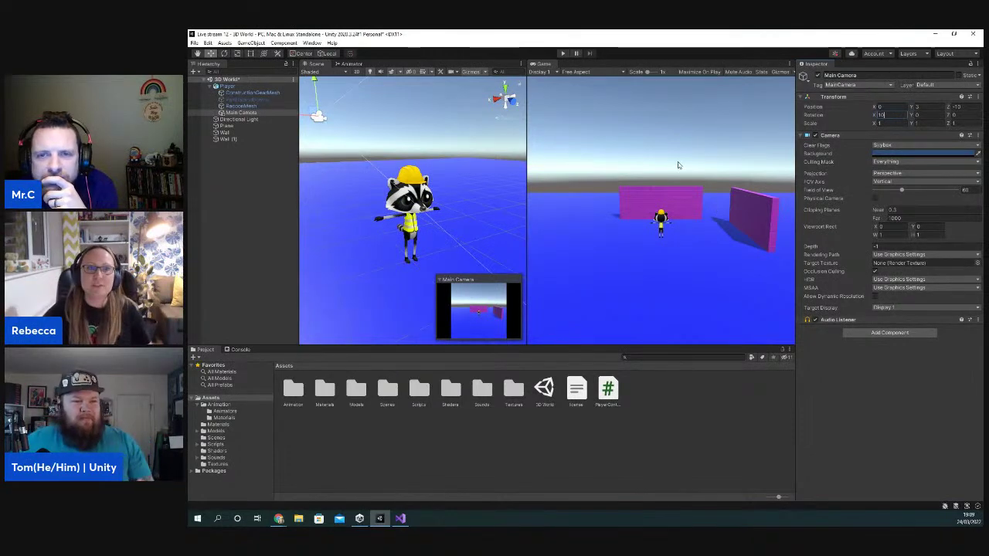
- Play-test the raised, tilted camera view while turning and walking the raccoon around the walls, and stop play mode
{"action": "left_click", "coordinate": [562, 56]}
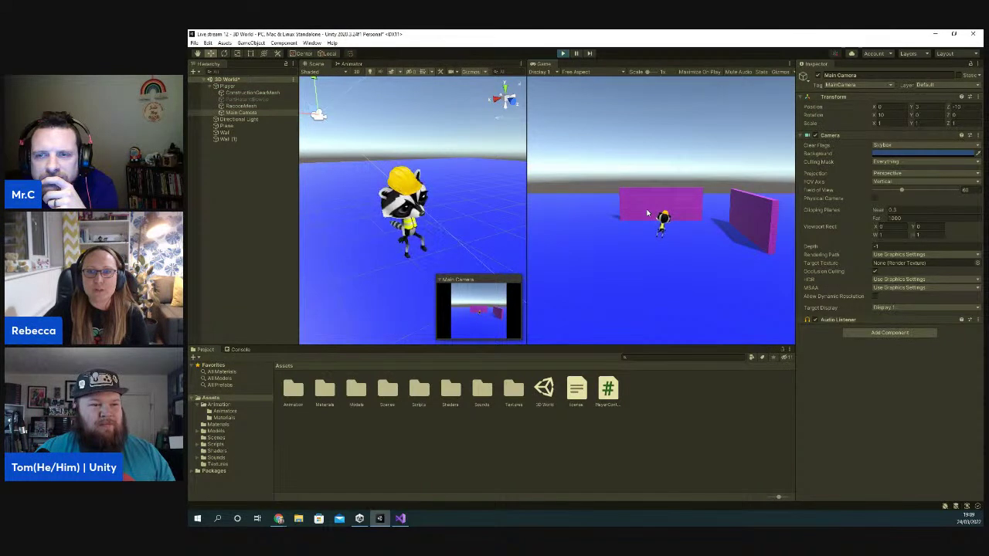
{"action": "key", "text": "a"}
{"action": "key", "text": "a"}
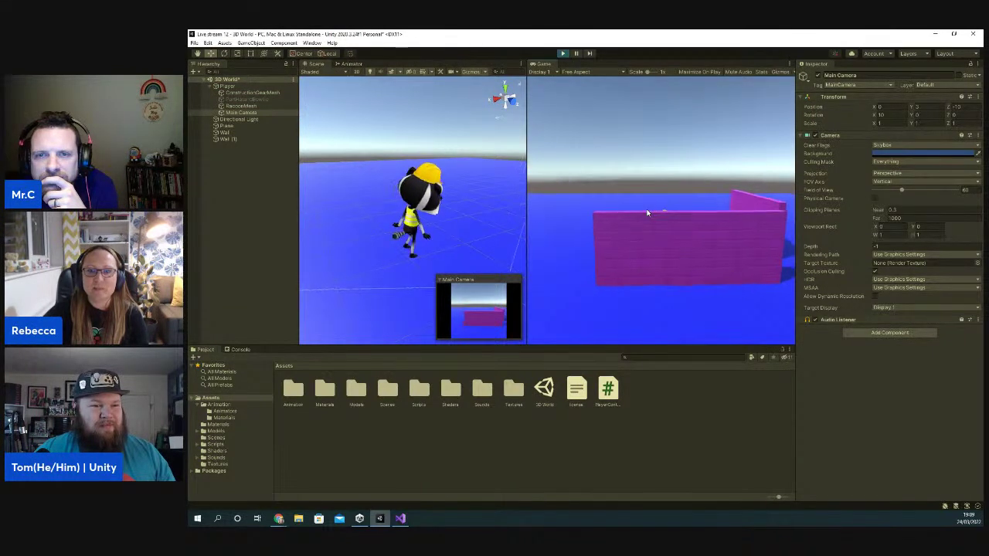
{"action": "key", "text": "w"}
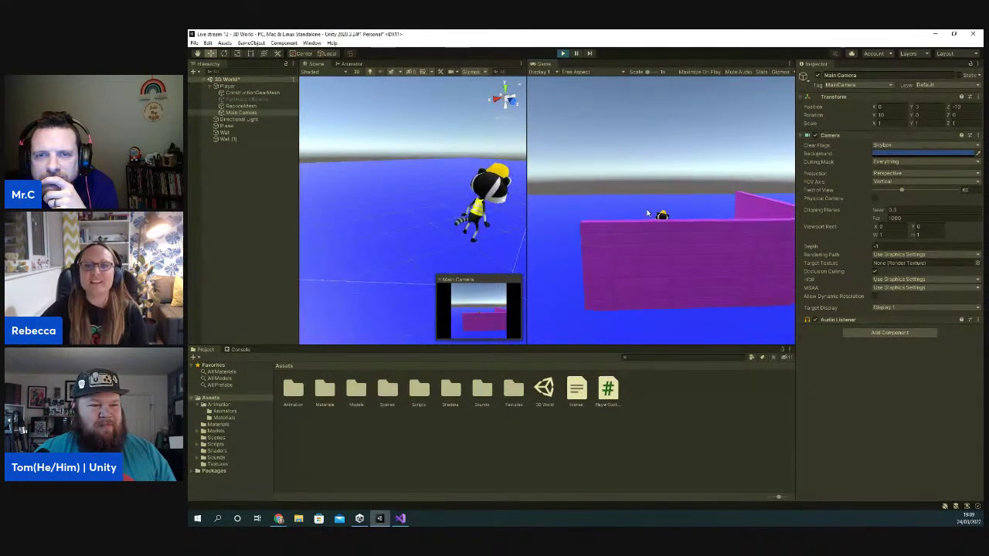
{"action": "key", "text": "a"}
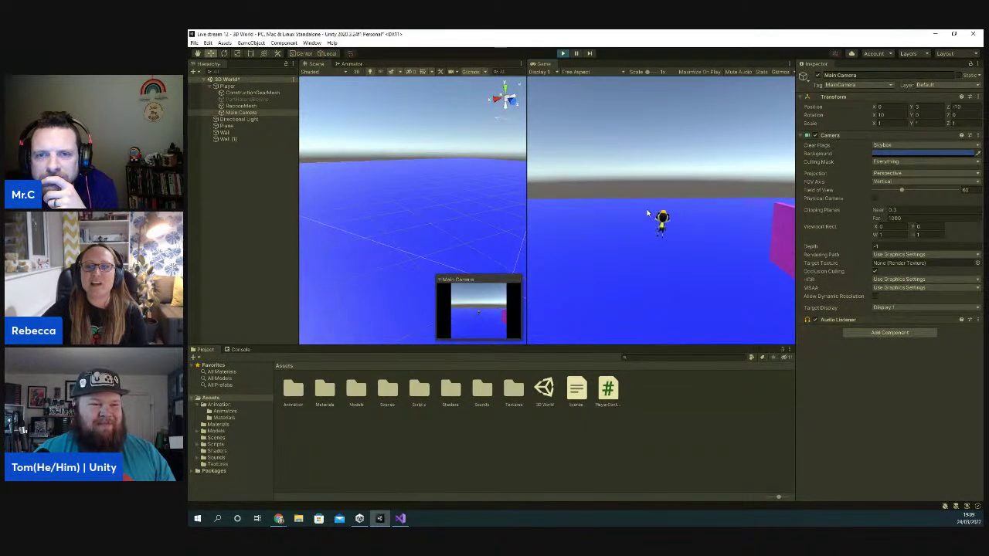
{"action": "key", "text": "d"}
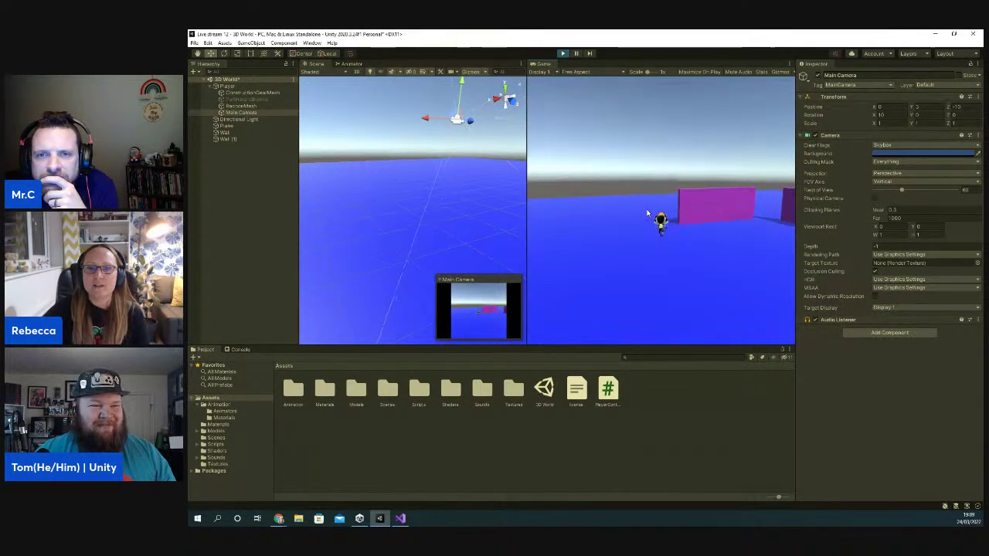
{"action": "key", "text": "d"}
{"action": "key", "text": "w"}
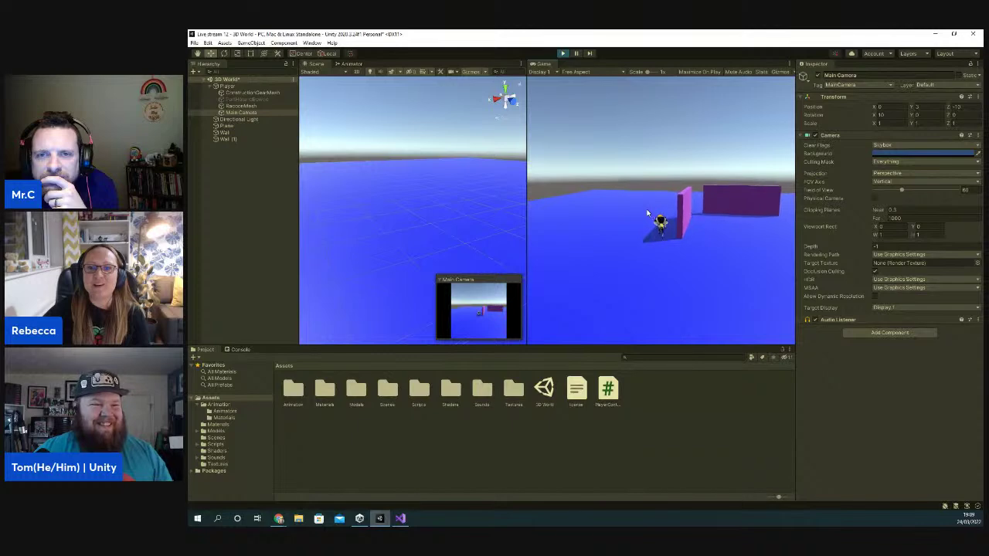
{"action": "key", "text": "w"}
{"action": "key", "text": "d"}
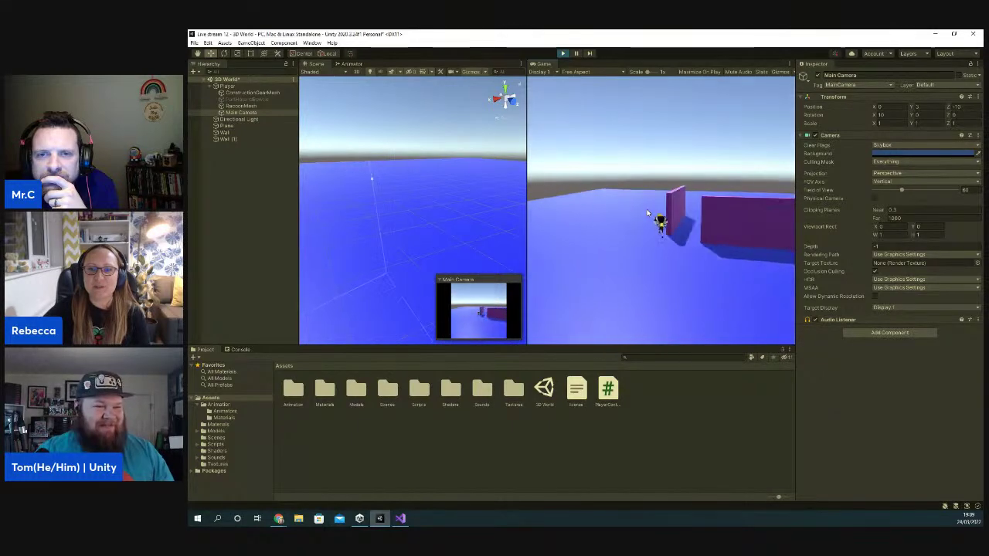
{"action": "left_click", "coordinate": [561, 52]}
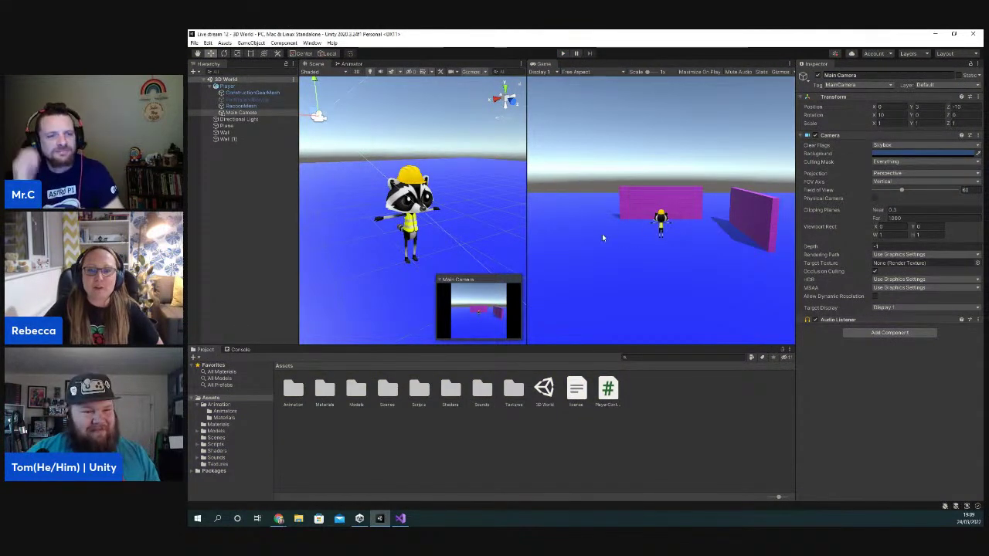
- Duplicate Wall (1) and move the copy along the X axis to the raccoon's other side, at about X -9.2
{"action": "scroll", "coordinate": [375, 206], "scroll_direction": "down", "scroll_amount": 6}
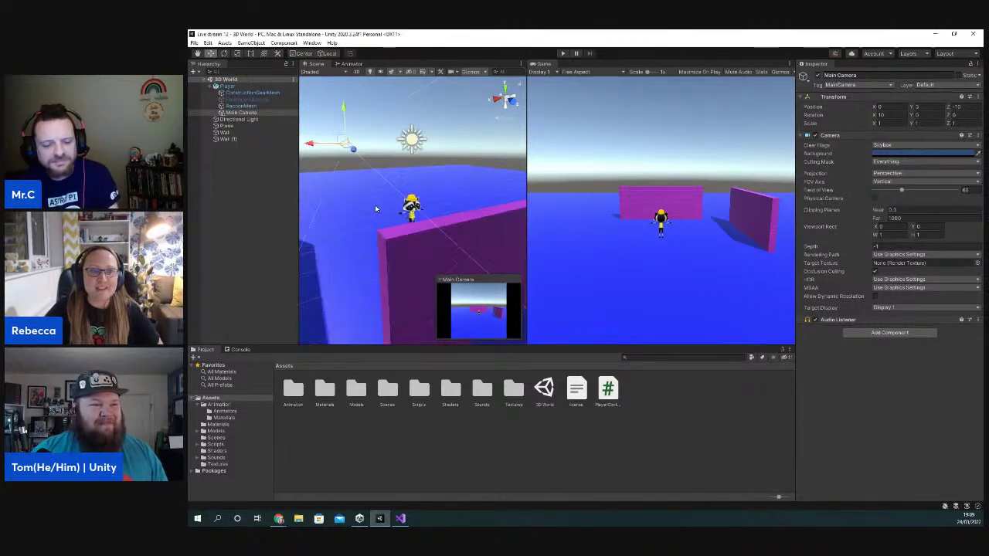
{"action": "scroll", "coordinate": [374, 209], "scroll_direction": "down", "scroll_amount": 2}
{"action": "left_click", "coordinate": [367, 220]}
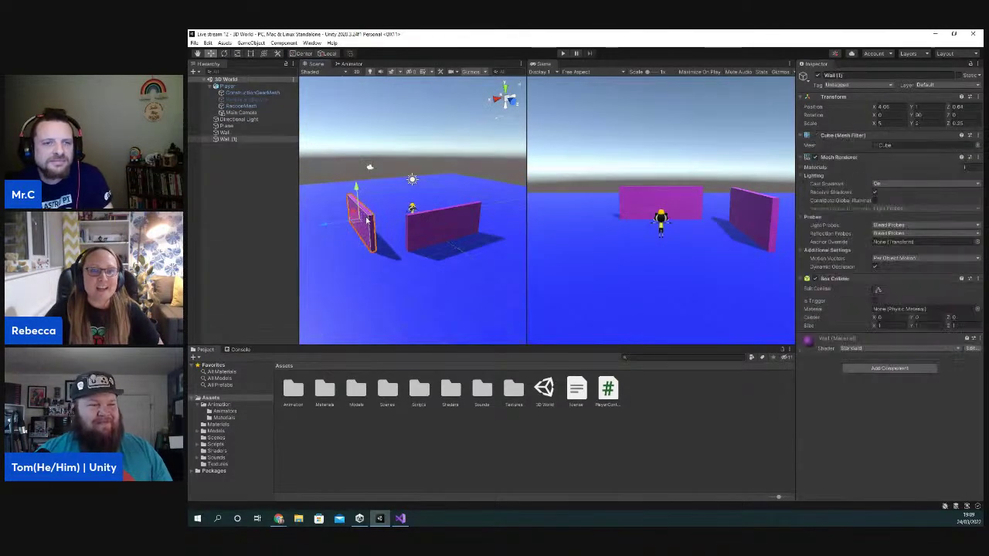
{"action": "right_click", "coordinate": [226, 141]}
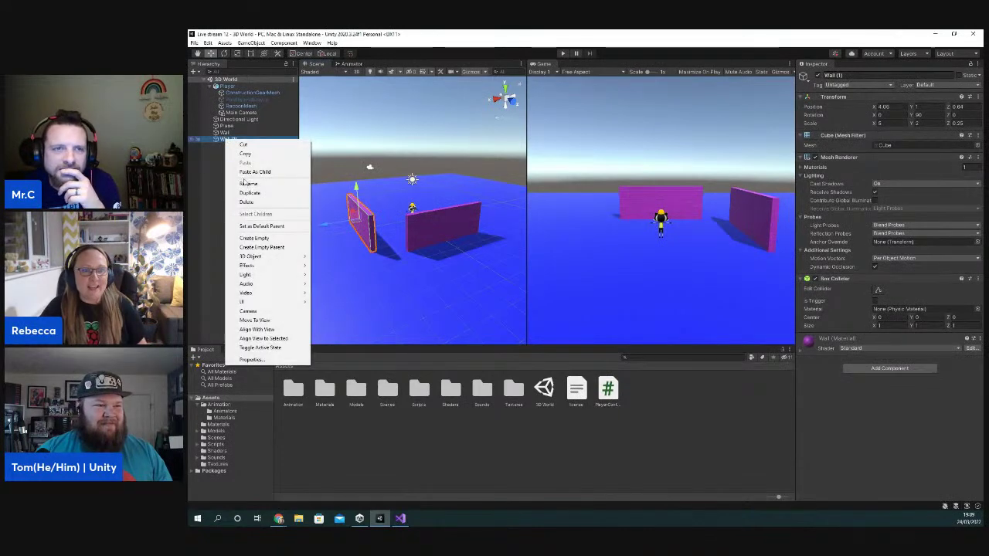
{"action": "left_click", "coordinate": [246, 193]}
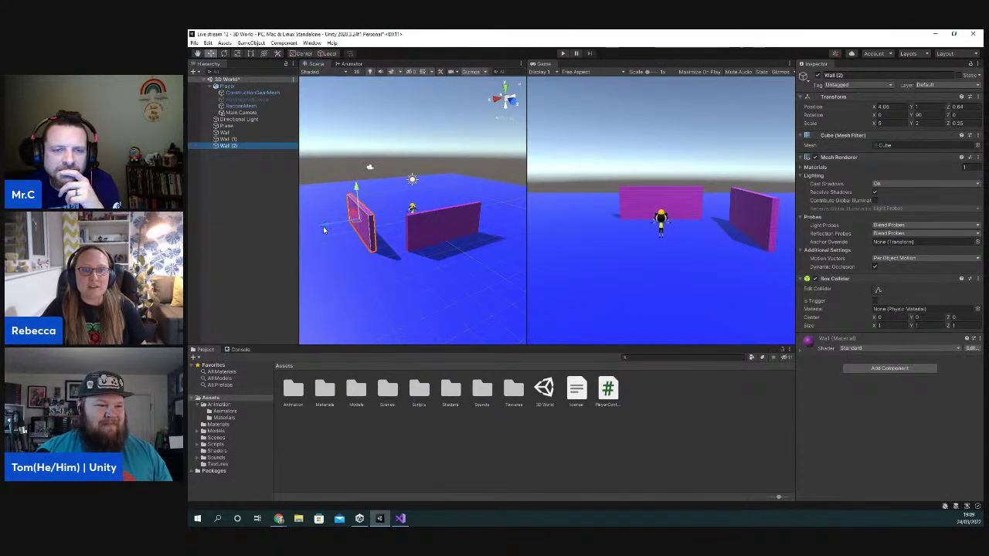
{"action": "left_click_drag", "start_coordinate": [324, 228], "coordinate": [480, 198]}
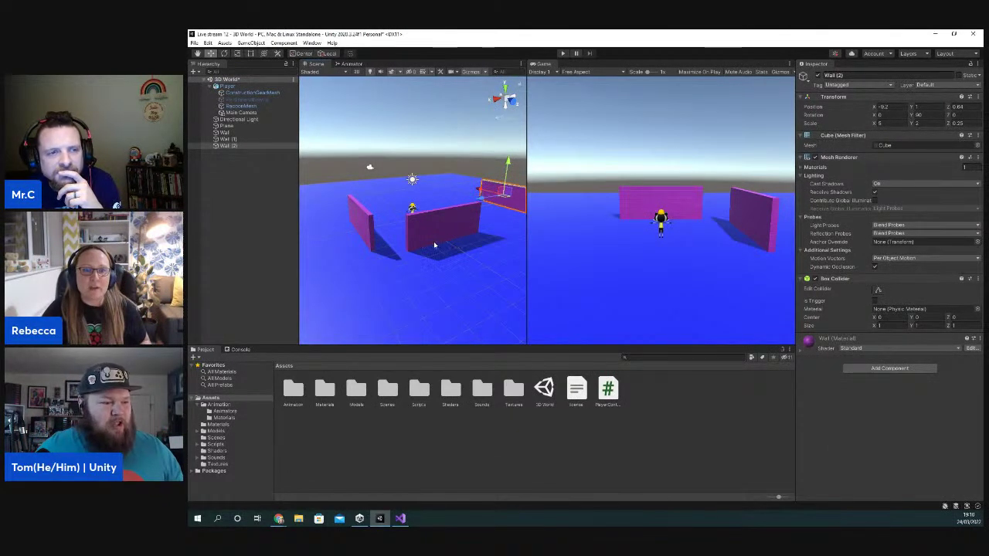
{"action": "left_click", "coordinate": [309, 182]}
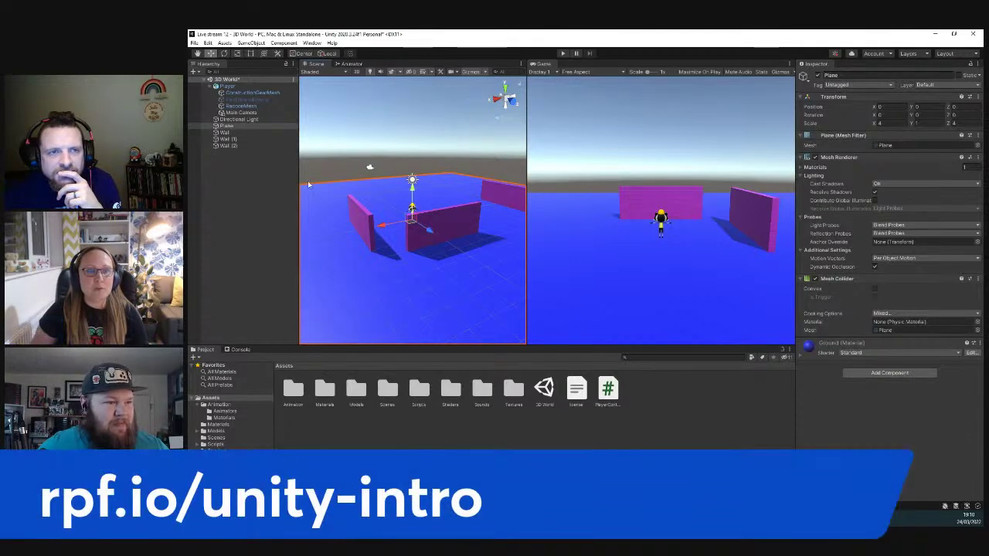
- Add a 3D sphere to the scene and move it along the Z axis behind the raccoon, to about Z -6.7
{"action": "right_click", "coordinate": [227, 80]}
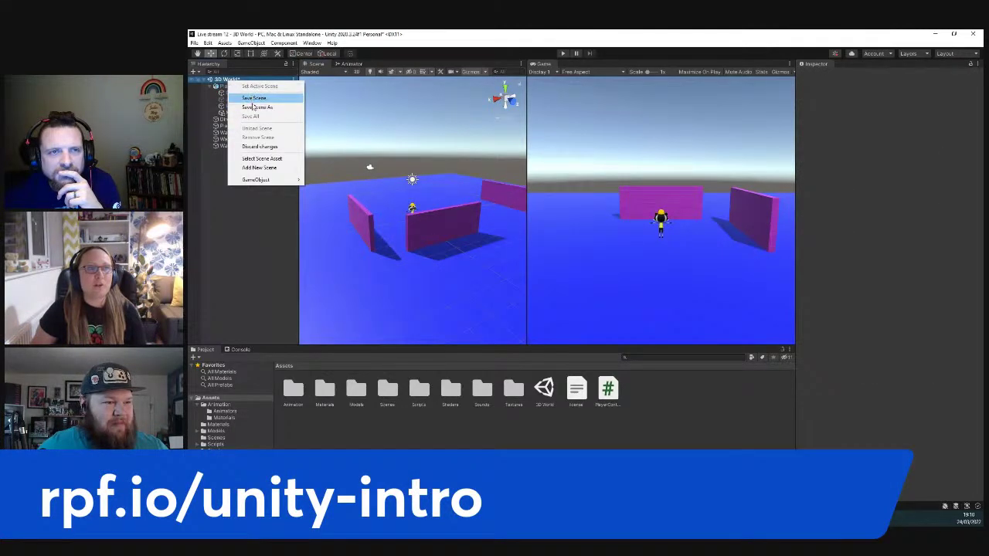
{"action": "mouse_move", "coordinate": [294, 180]}
{"action": "mouse_move", "coordinate": [329, 189]}
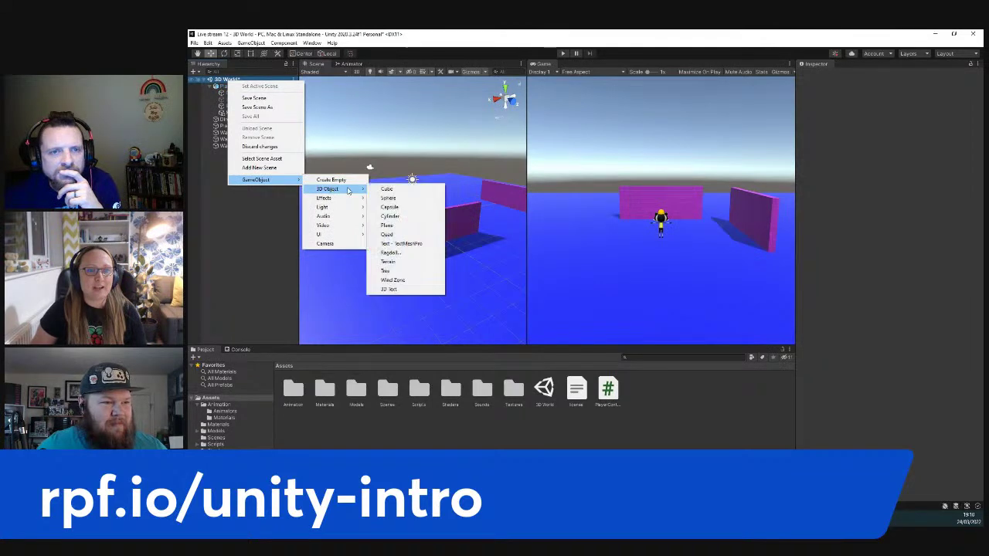
{"action": "left_click", "coordinate": [398, 197]}
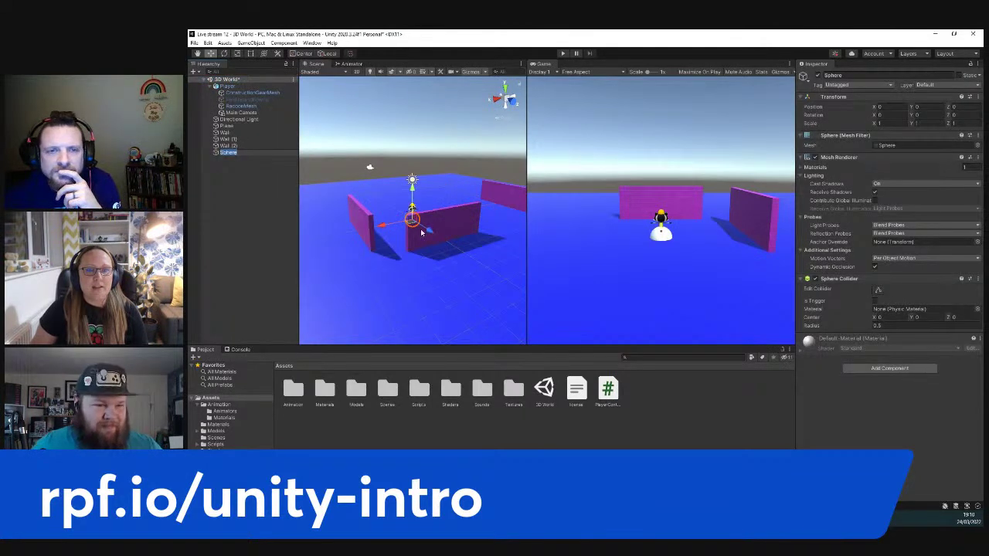
{"action": "left_click_drag", "start_coordinate": [430, 234], "coordinate": [398, 213]}
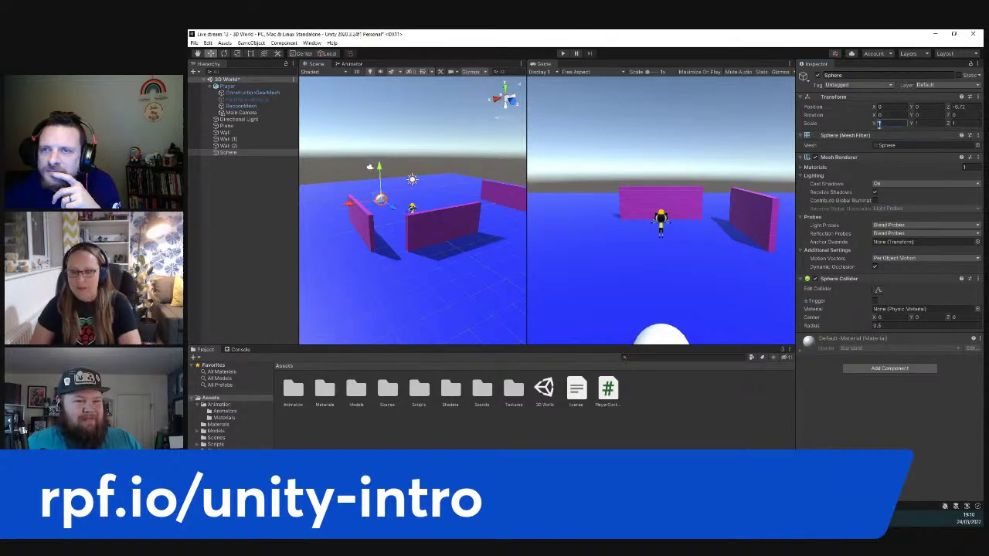
- Scale the sphere to 3 on X, Y and Z, and apply the Grass material to it
{"action": "type", "text": "3"}
{"action": "key", "text": "Tab"}
{"action": "type", "text": "3"}
{"action": "key", "text": "Tab"}
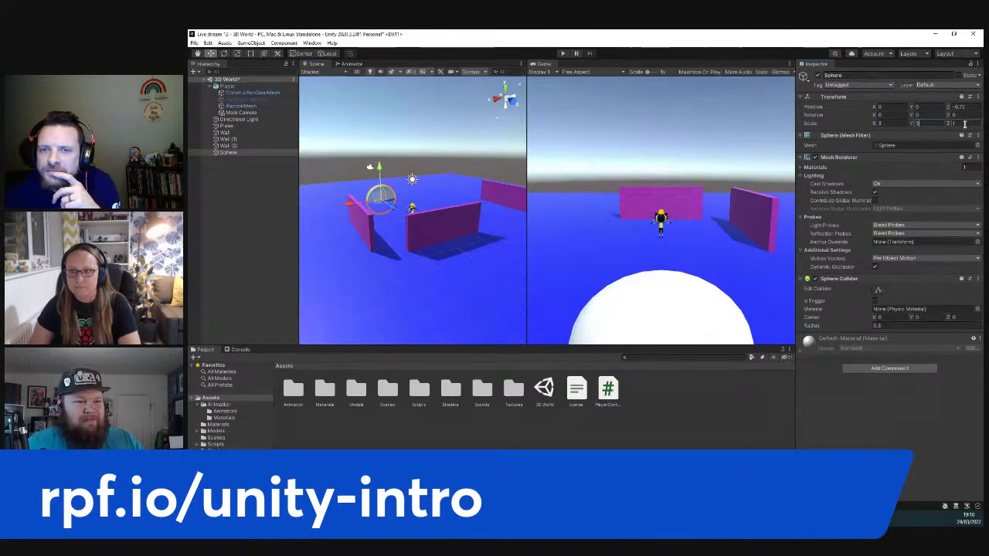
{"action": "type", "text": "3"}
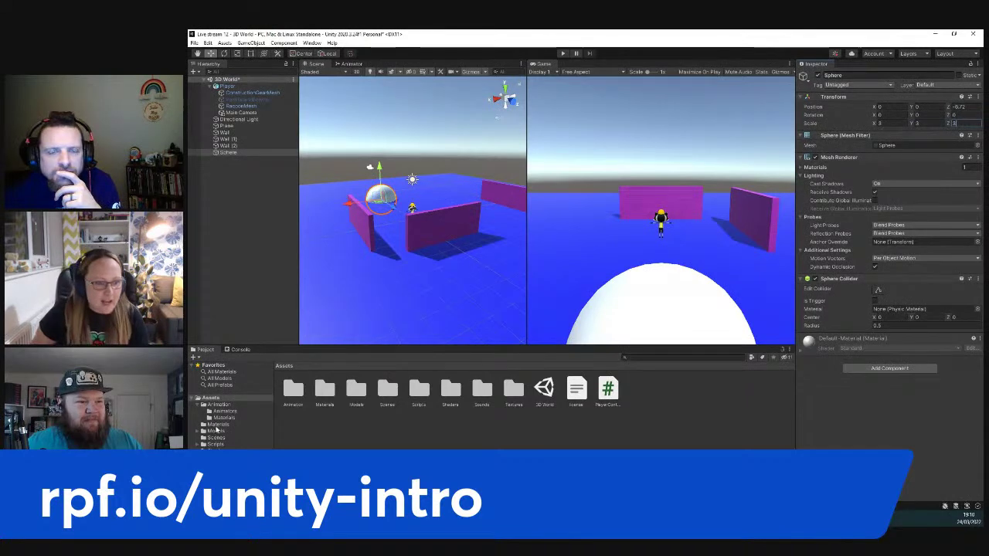
{"action": "left_click", "coordinate": [217, 424]}
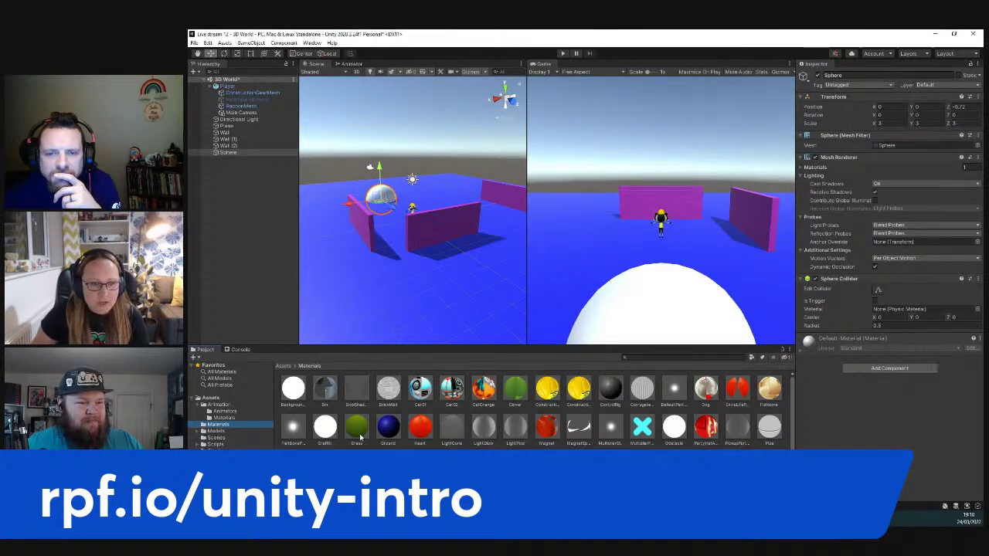
{"action": "left_click_drag", "start_coordinate": [360, 430], "coordinate": [382, 199]}
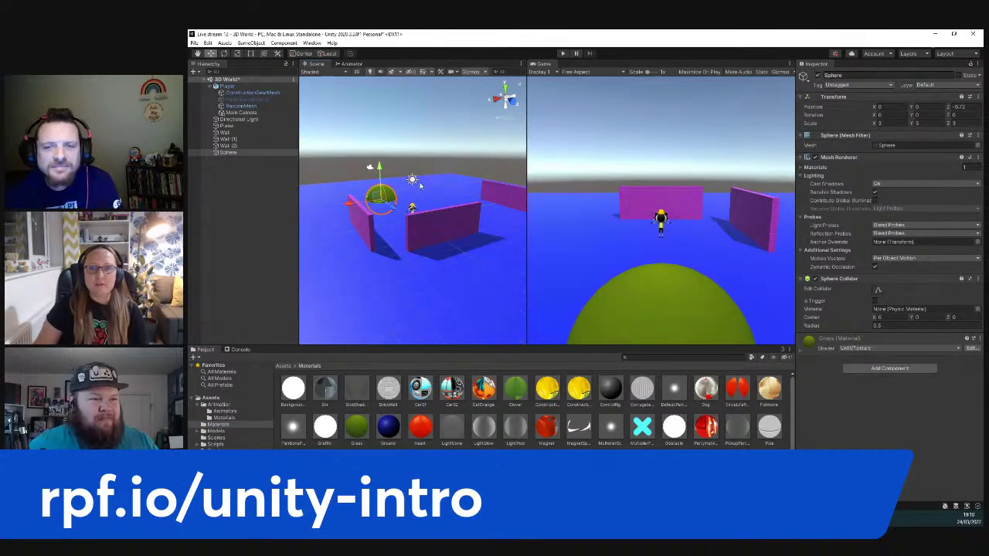
- Play-test the scene by turning and walking the raccoon into, over and around the green sphere, and stop play mode
{"action": "left_click", "coordinate": [562, 53]}
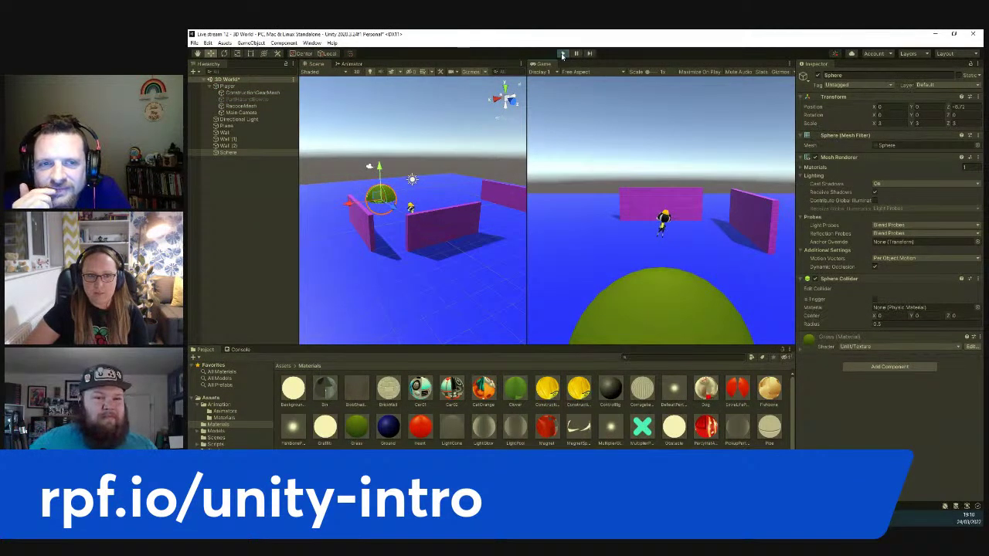
{"action": "key", "text": "Left"}
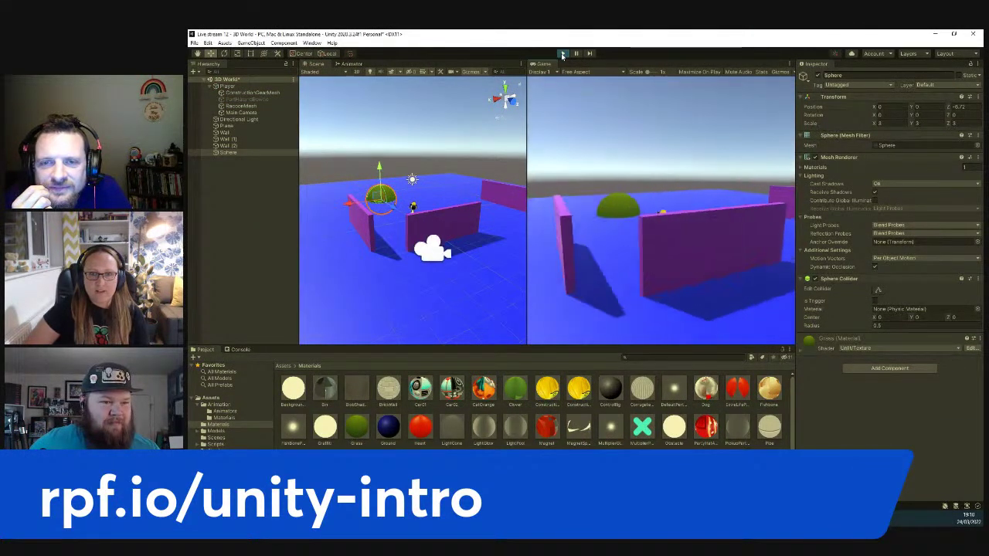
{"action": "key", "text": "Left"}
{"action": "key", "text": "Up"}
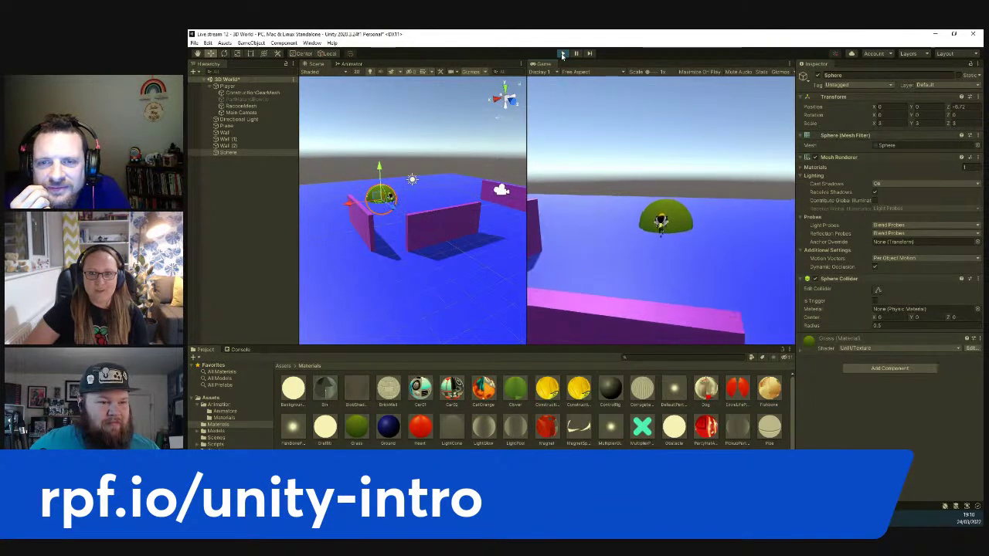
{"action": "key", "text": "Up"}
{"action": "key", "text": "Down"}
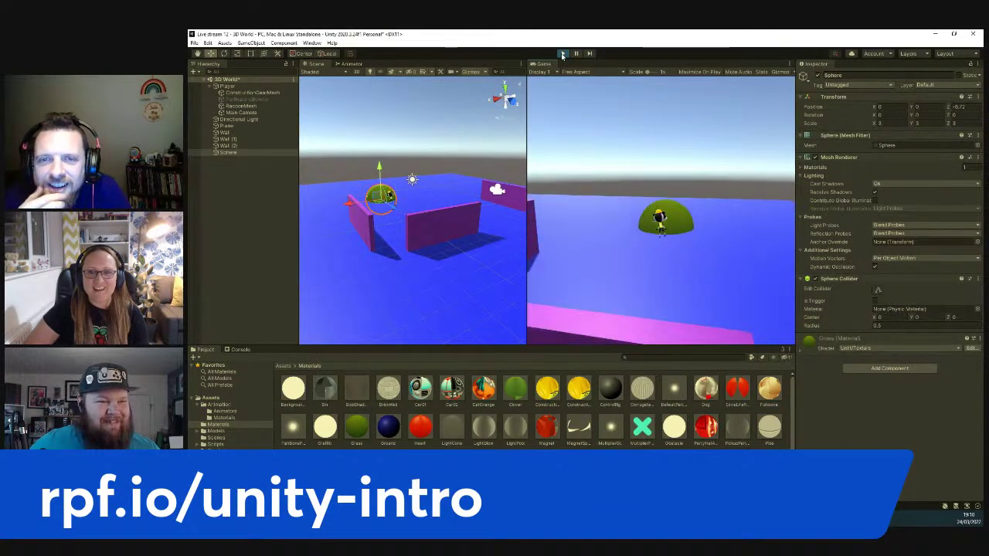
{"action": "key", "text": "Up"}
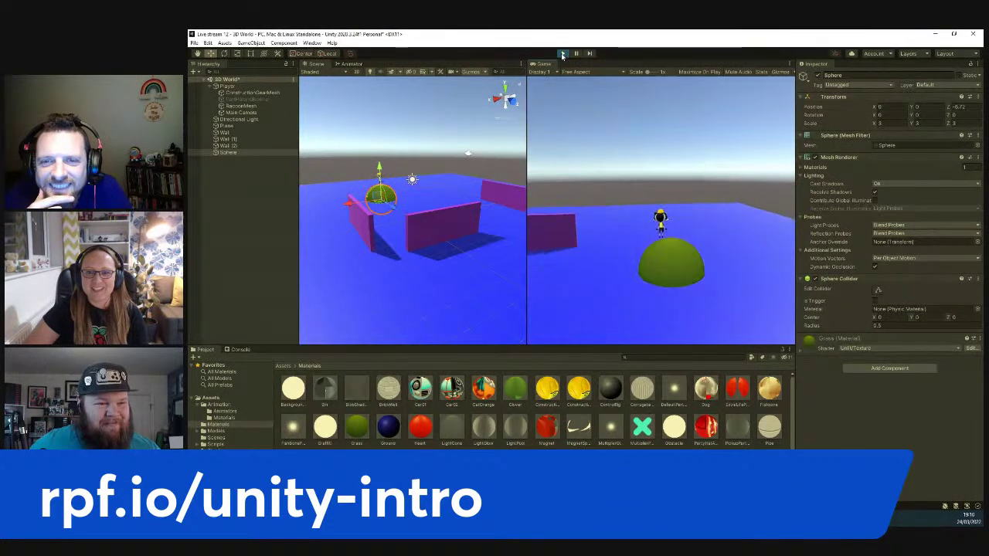
{"action": "key", "text": "Up"}
{"action": "key", "text": "Left"}
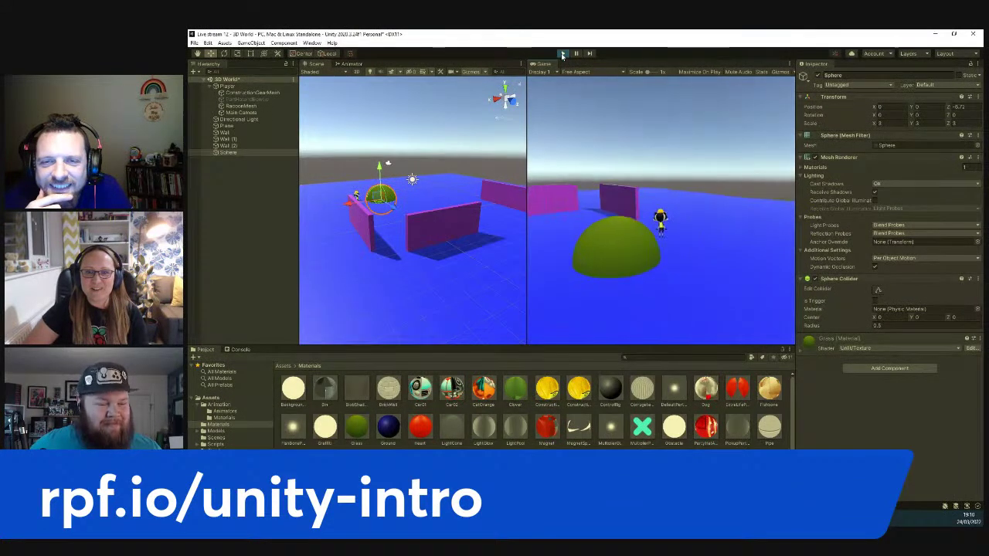
{"action": "key", "text": "Left"}
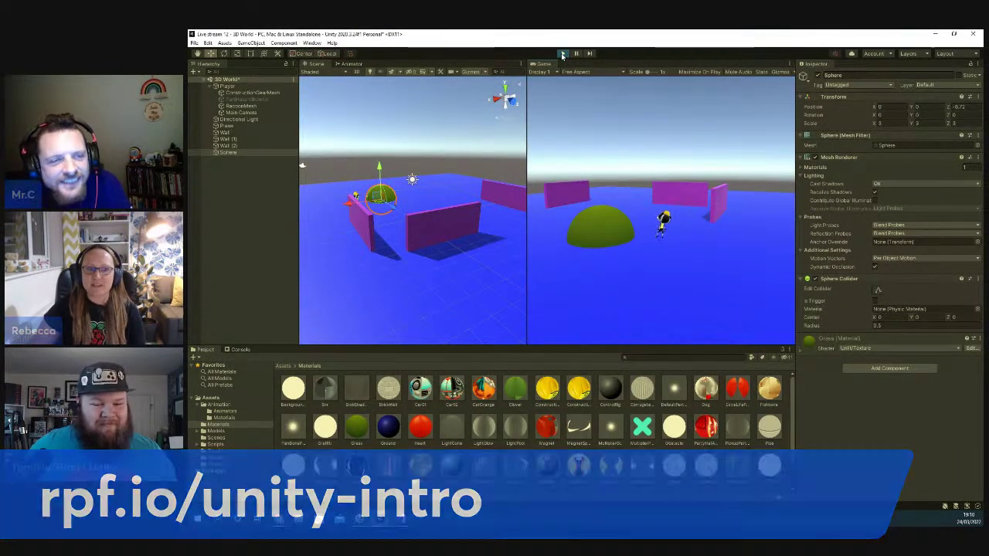
{"action": "left_click", "coordinate": [562, 55]}
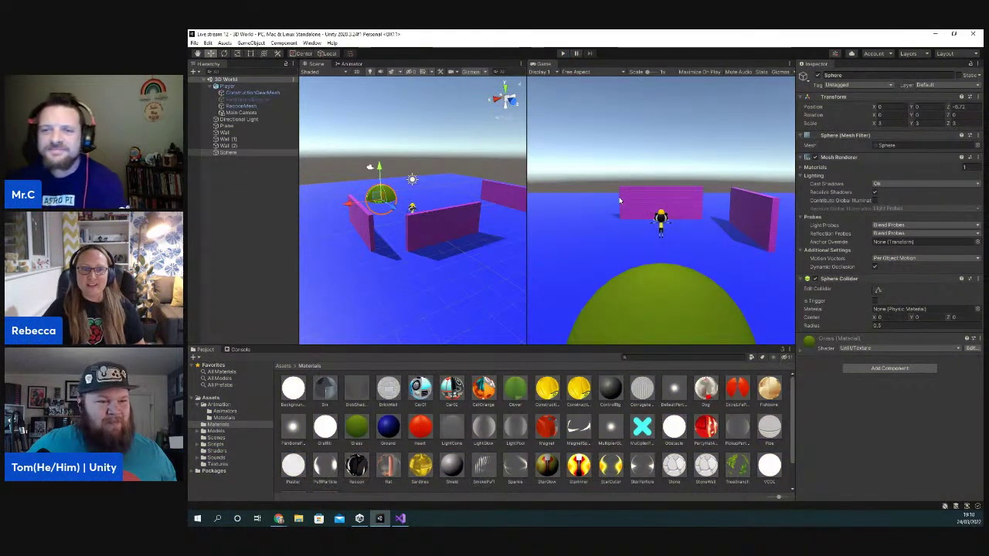